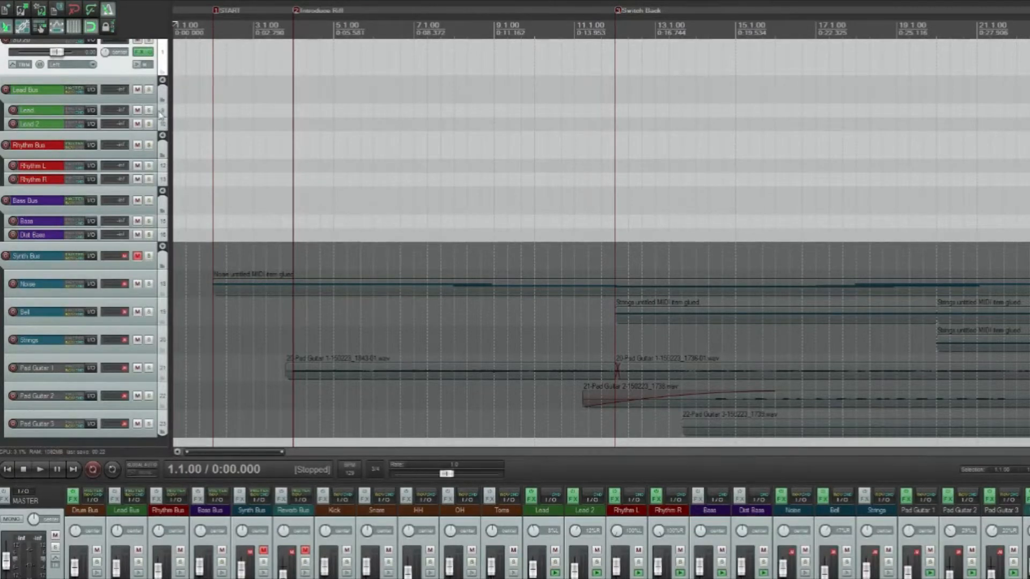
Step: Unmute the Synth Bus track
scroll(161, 118, up, 2)
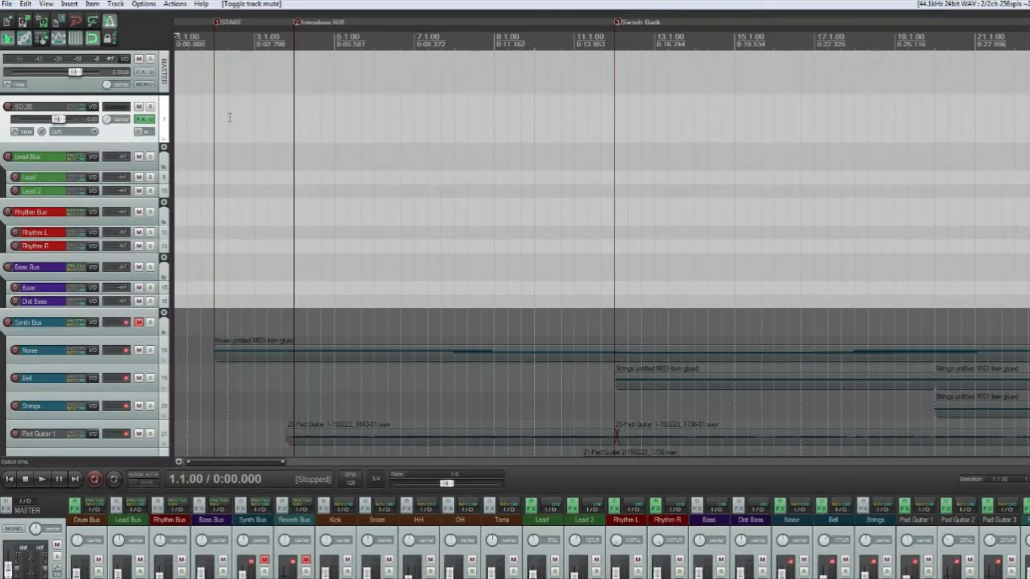
scroll(229, 117, down, 4)
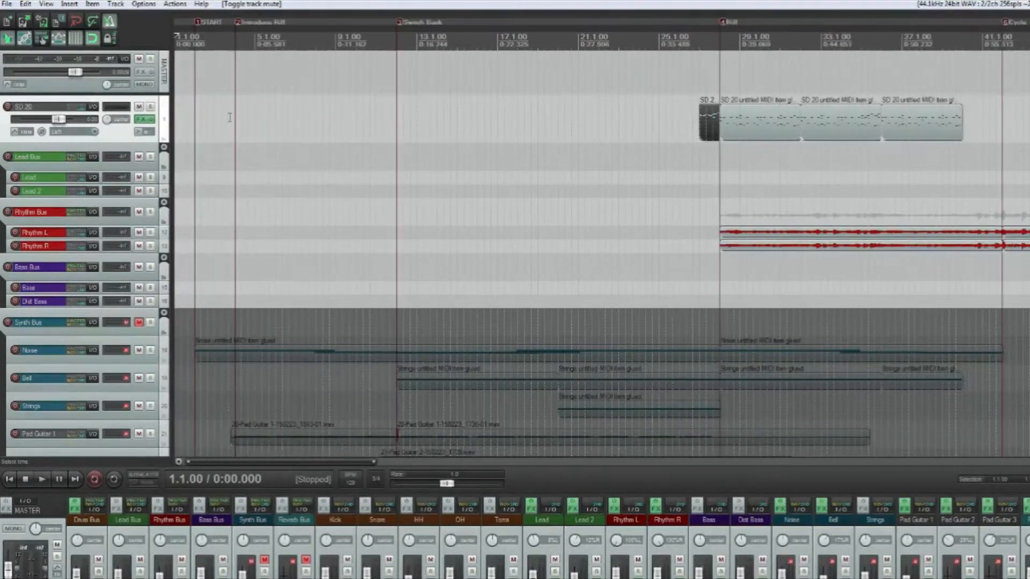
click(139, 322)
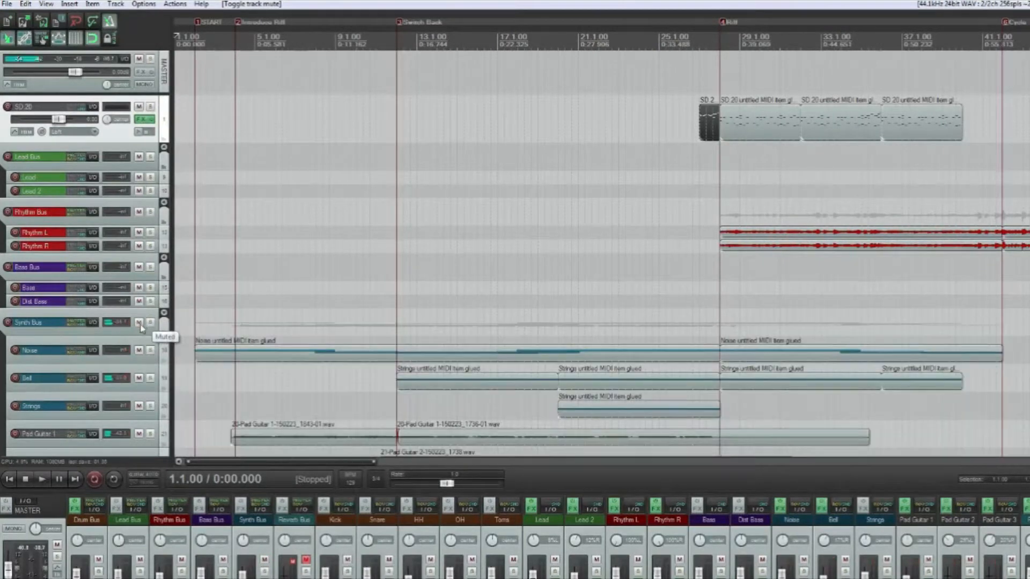
Step: Mute the Noise and Bell tracks and unmute them again
click(139, 350)
click(139, 378)
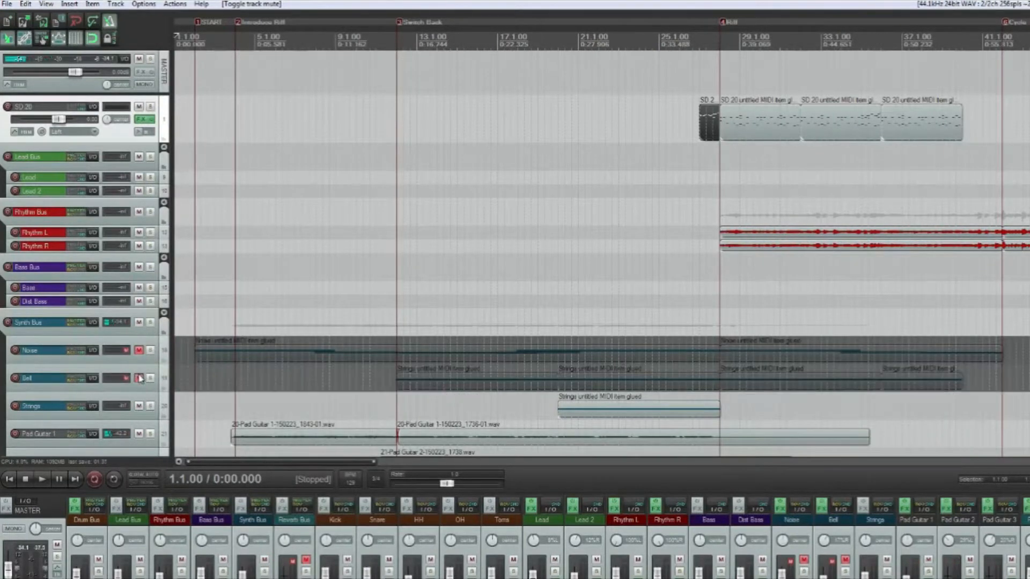
click(139, 379)
click(138, 350)
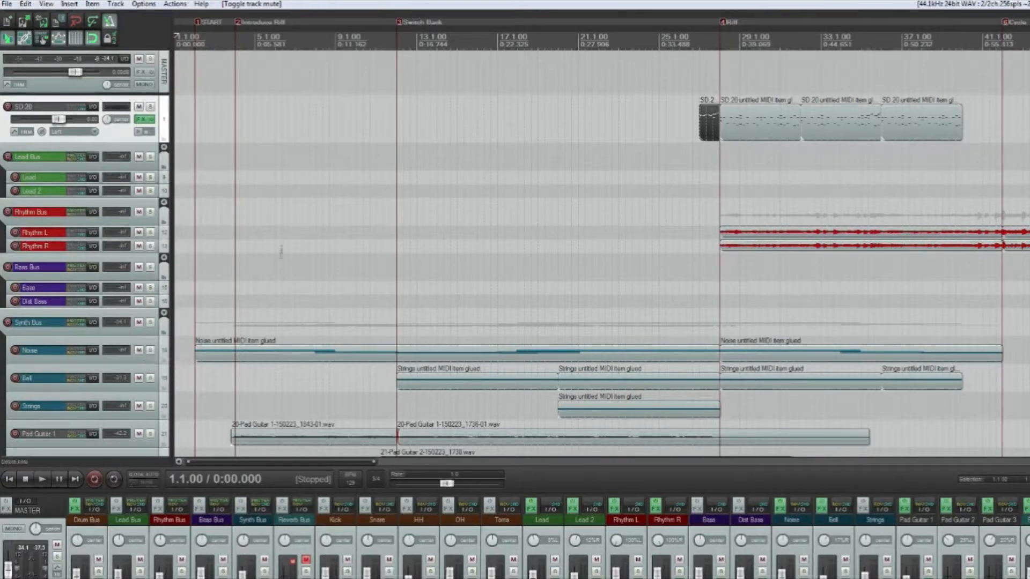
Step: Review the intro arrangement by moving the edit cursor from the Introduce Riff marker to 27.3.00, just before the Riff marker
scroll(208, 96, down, 2)
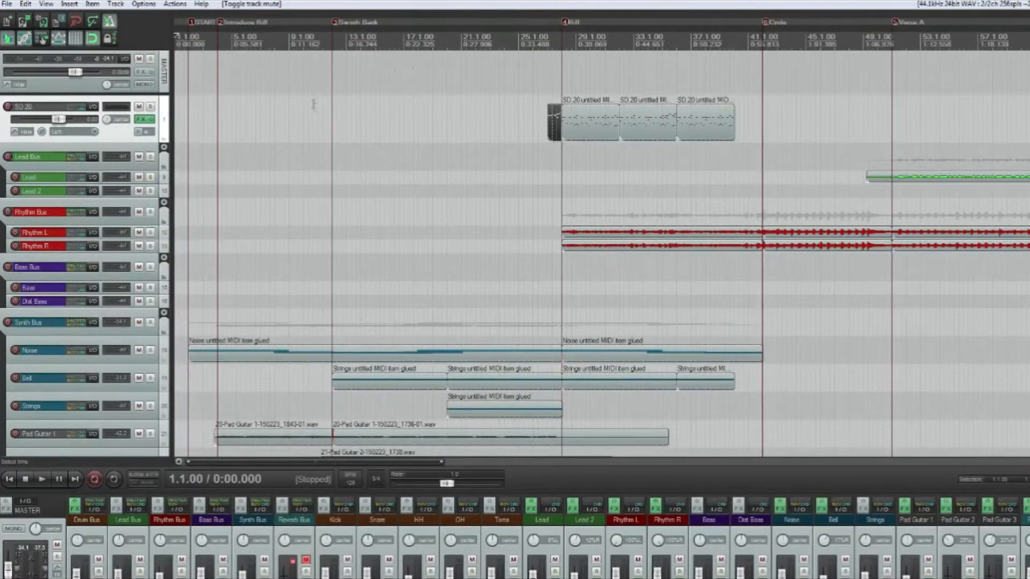
scroll(164, 252, down, 3)
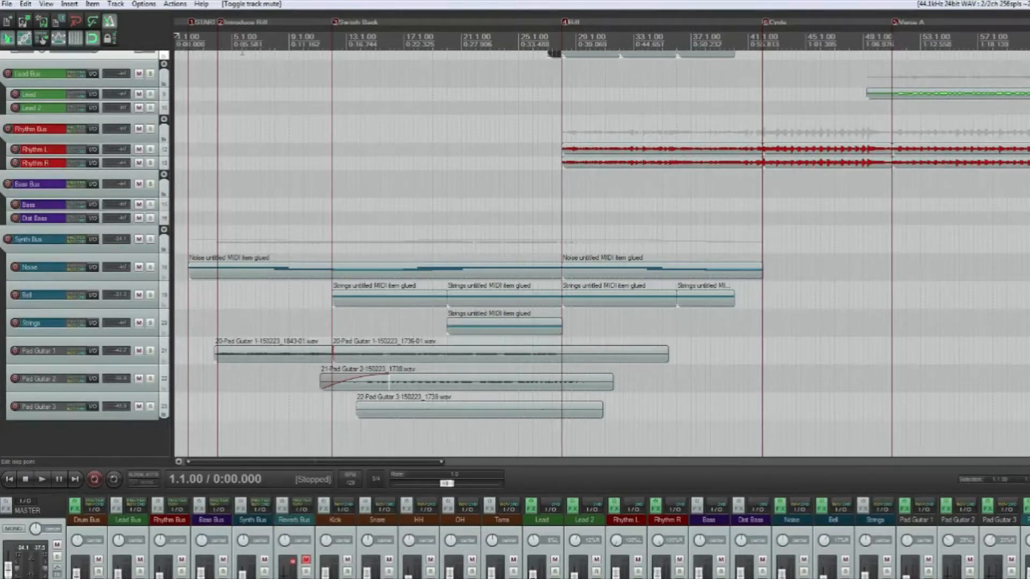
click(218, 41)
click(557, 40)
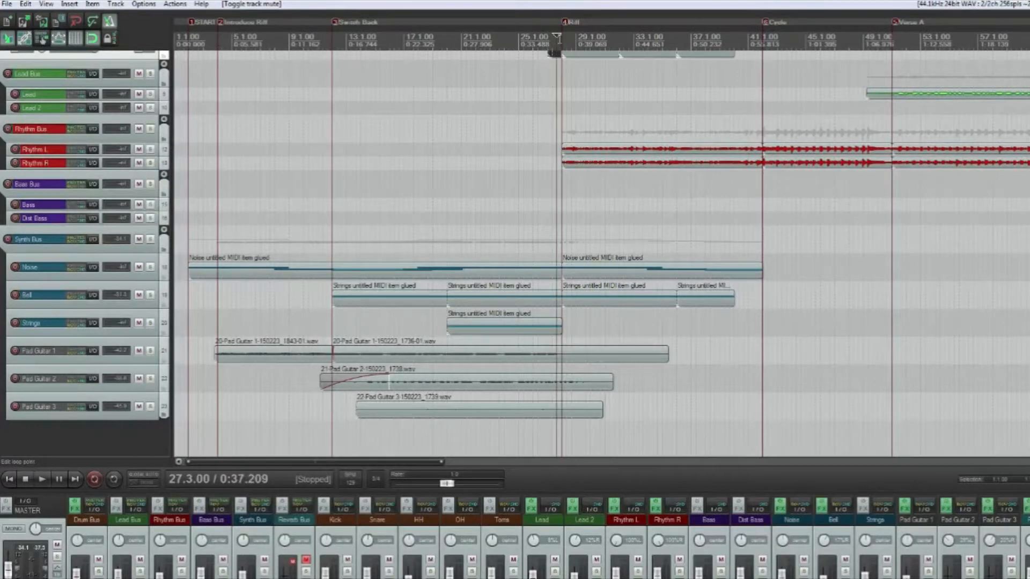
scroll(569, 150, down, 2)
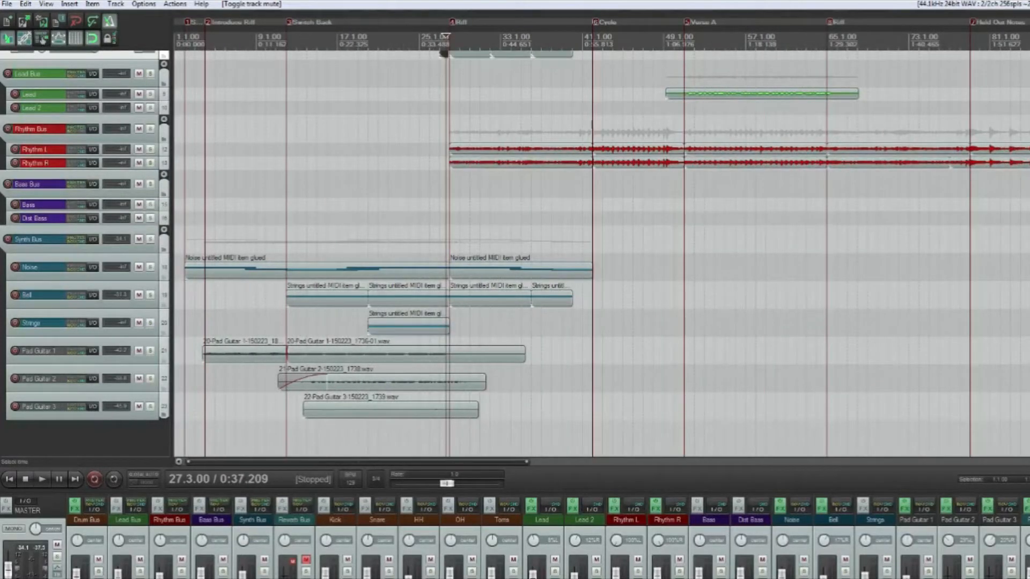
scroll(555, 118, down, 1)
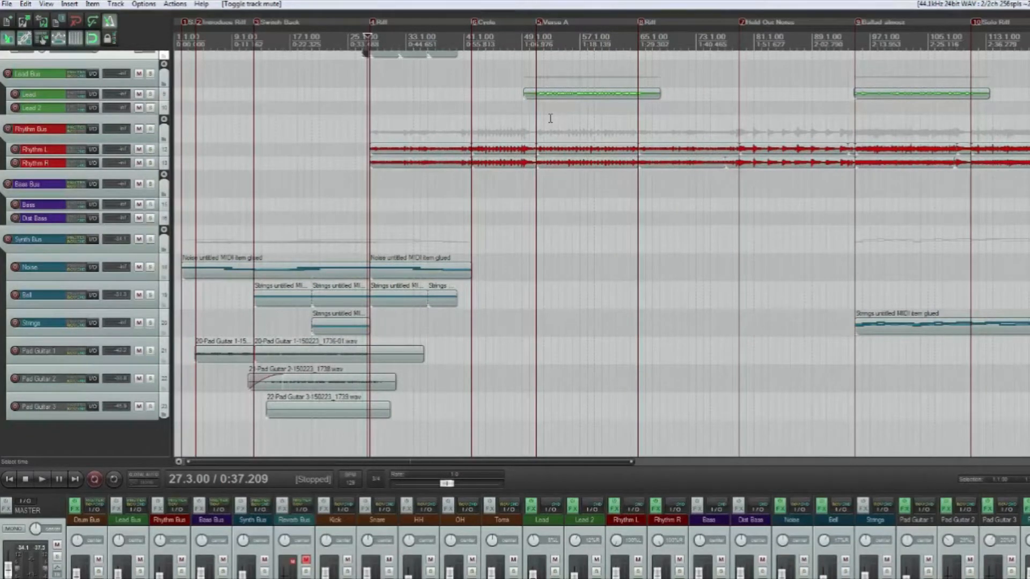
Step: Review the middle sections by moving the edit cursor to 51.1.00 in Verse A, 78.1.00 before Hold Out Notes, and 92.1.00
click(535, 40)
scroll(551, 58, down, 2)
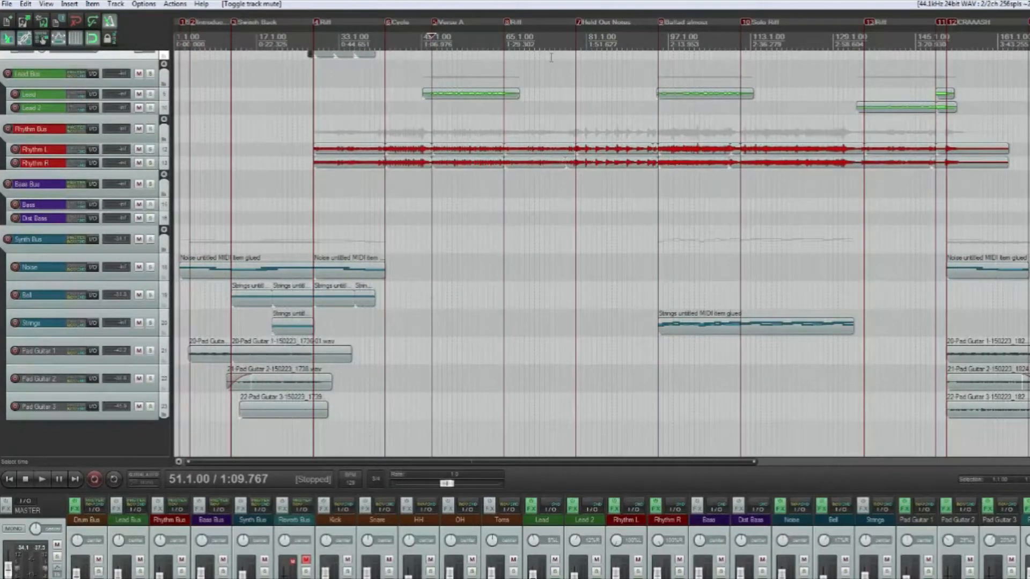
click(571, 40)
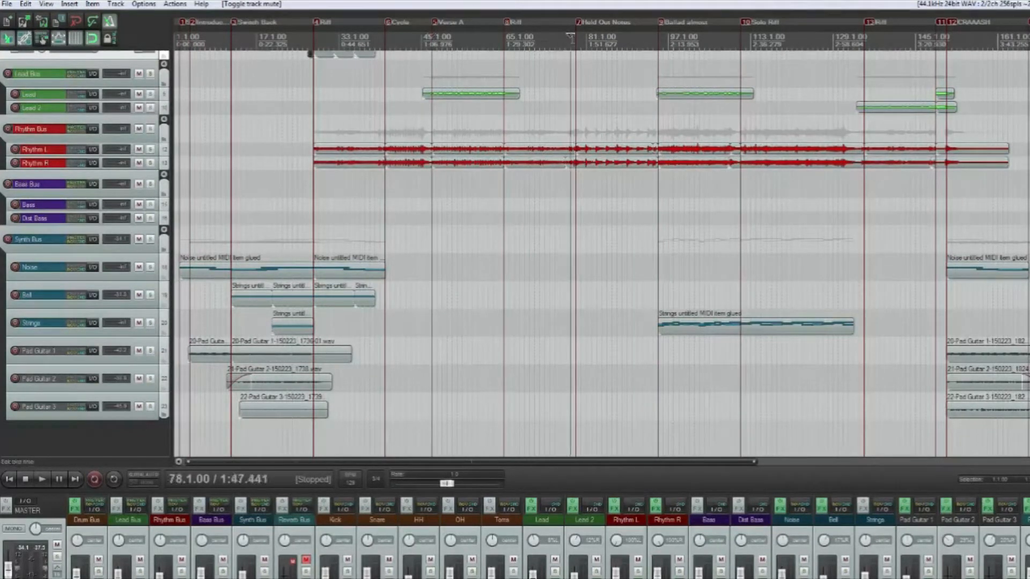
click(642, 40)
scroll(628, 37, up, 2)
scroll(637, 49, down, 3)
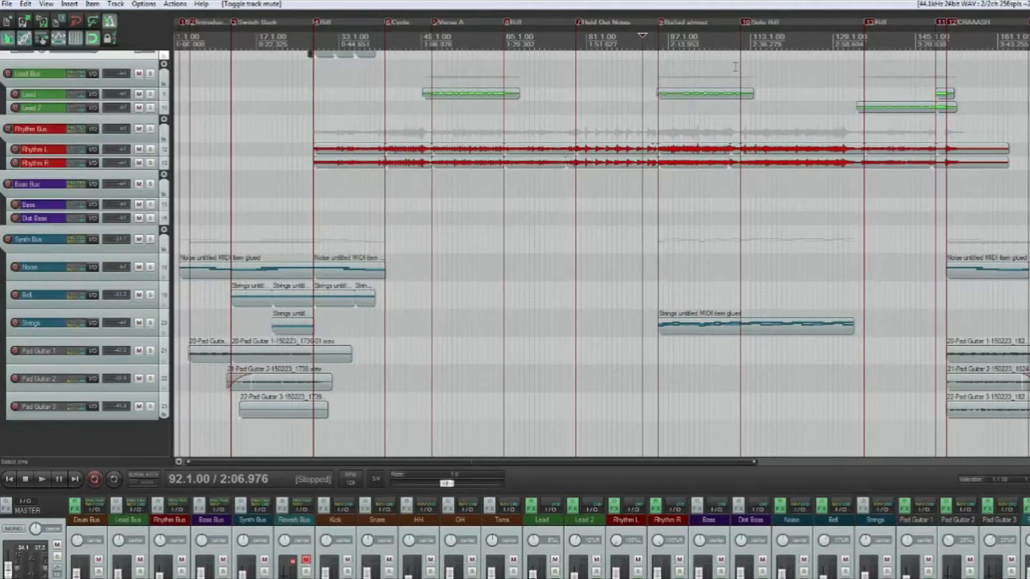
Step: Review the song's last sections by moving the edit cursor to 112.1.00, 134.1.00 and the CRAAASH section at 151.1.01
click(745, 39)
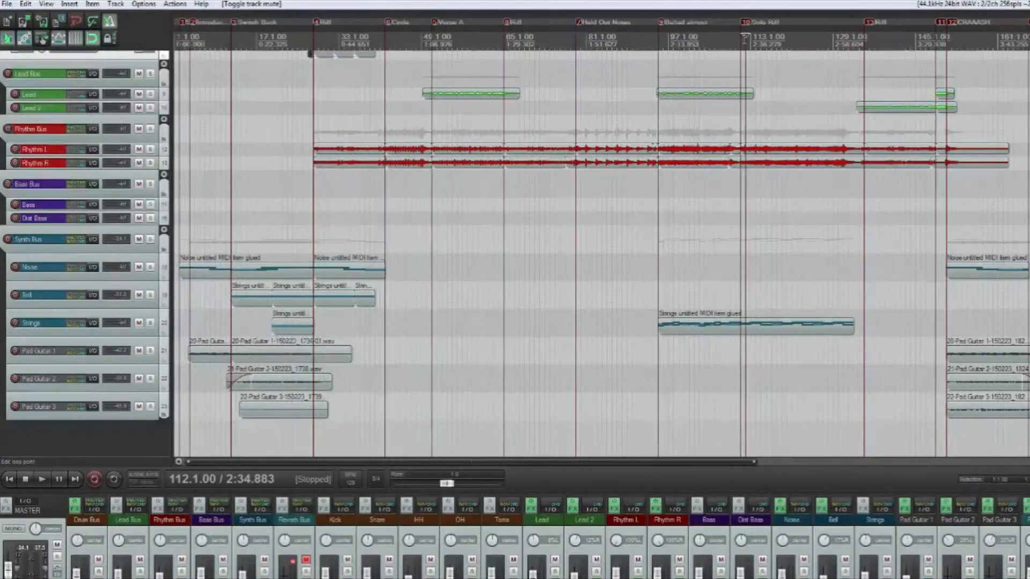
scroll(744, 39, up, 2)
scroll(637, 80, down, 3)
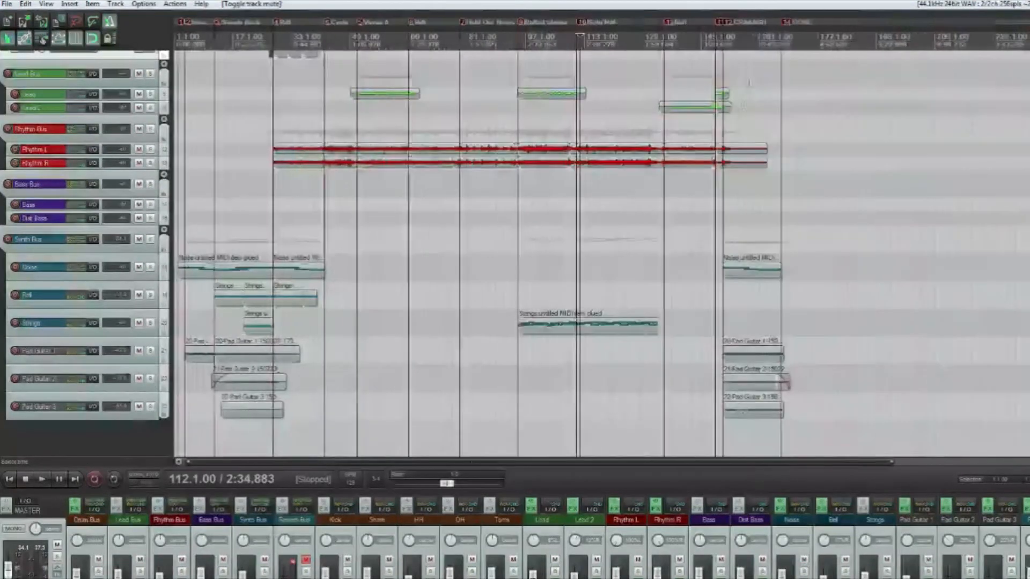
scroll(637, 80, up, 5)
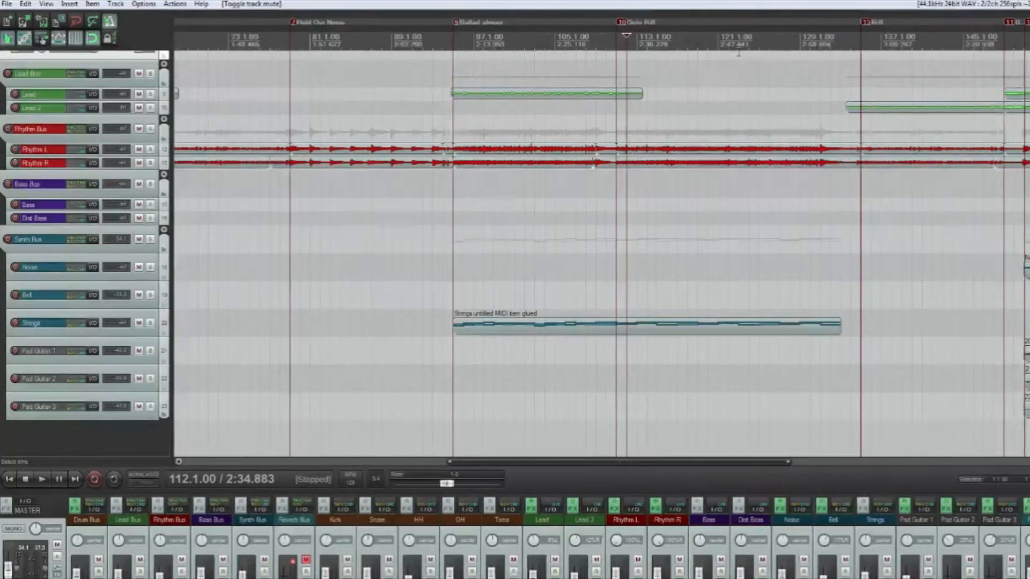
scroll(737, 52, down, 5)
click(859, 44)
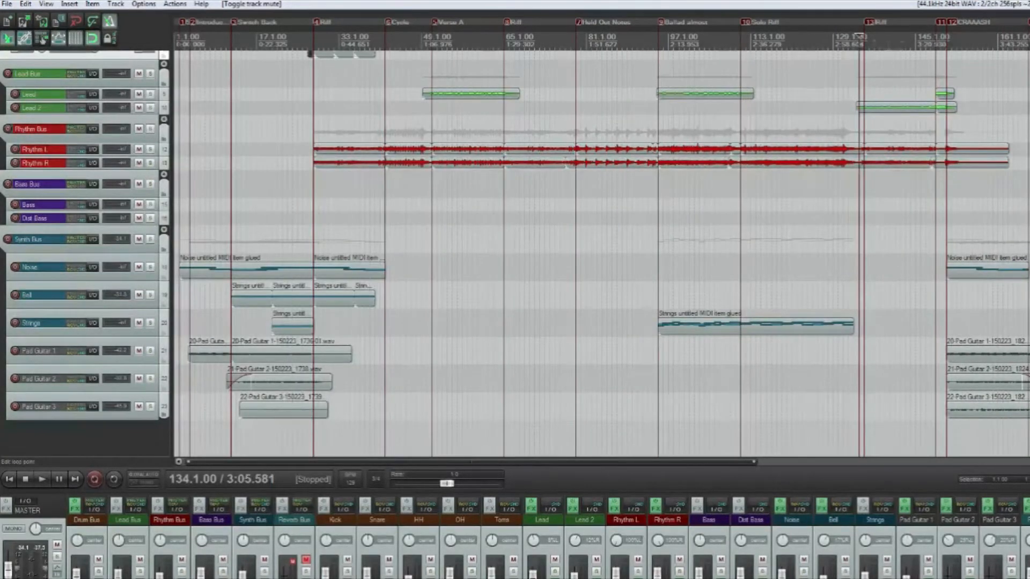
click(946, 44)
scroll(946, 44, up, 3)
scroll(894, 66, down, 3)
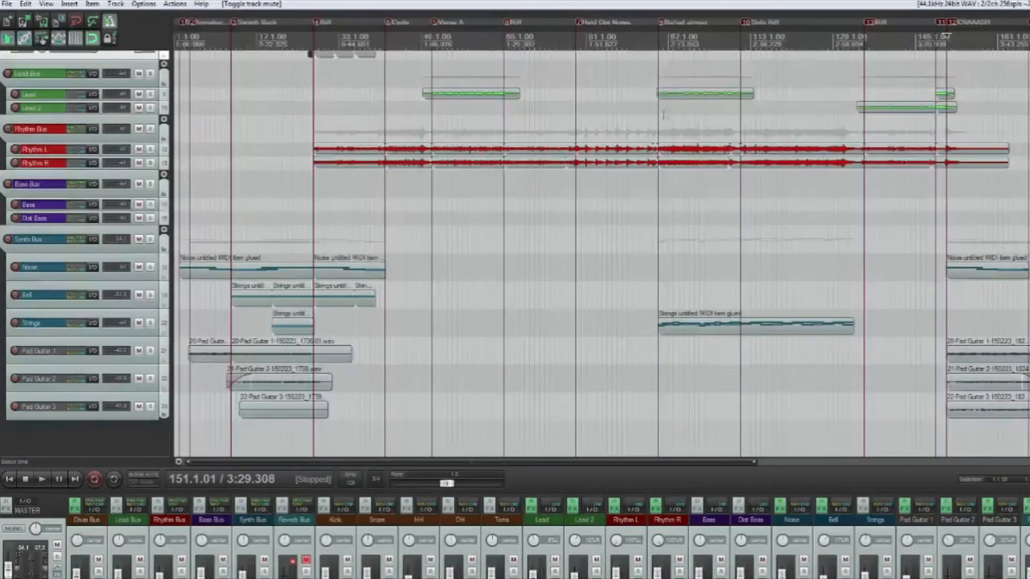
Step: Return to the project start, play back the synth and pad guitar intro, and stop playback
click(9, 479)
scroll(294, 175, up, 3)
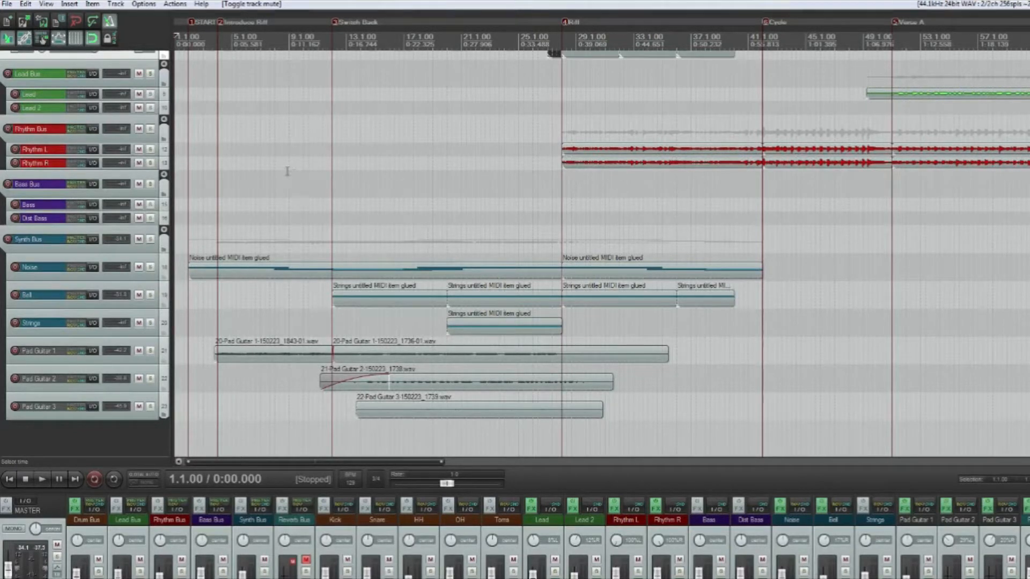
scroll(287, 171, down, 2)
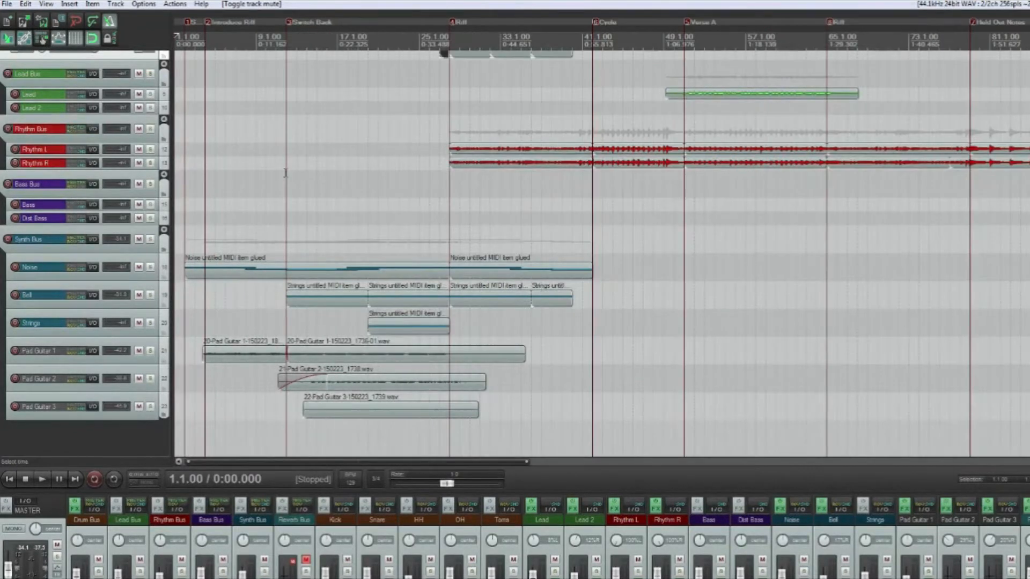
key(space)
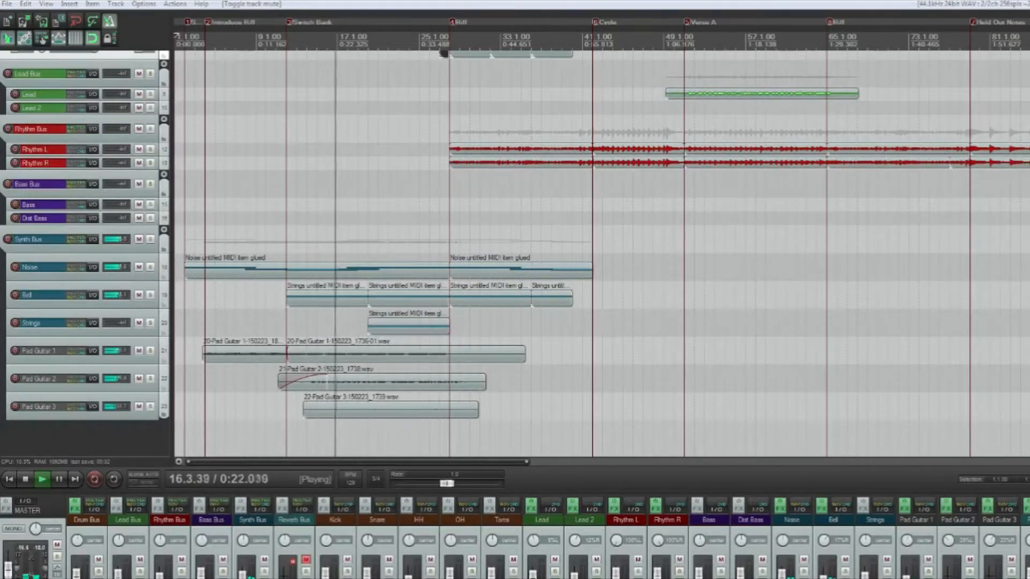
key(space)
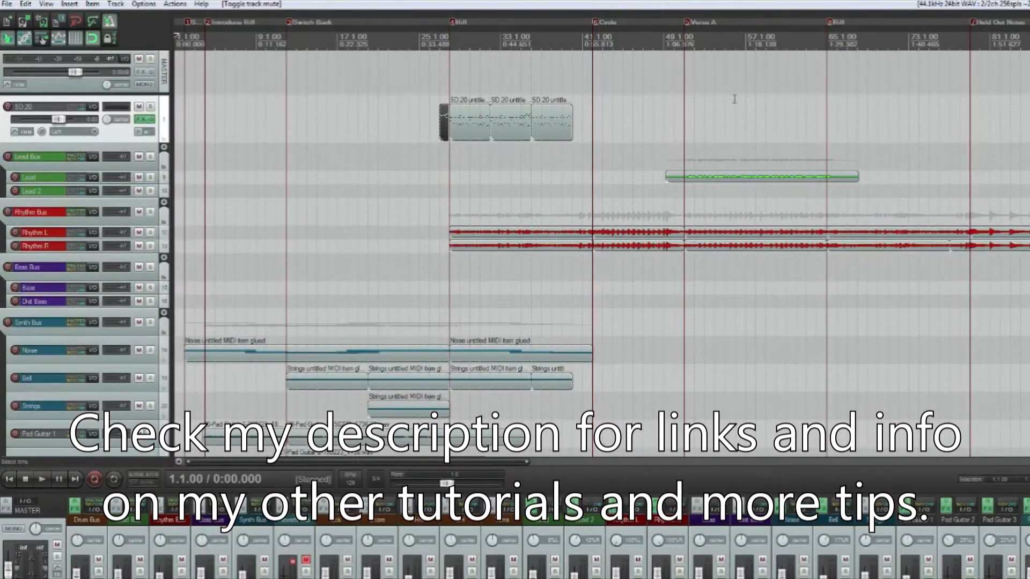
Step: Examine the build-up to the SD.20 drum fill, placing the edit cursor at 23.1.00 and 26.2.00
right_click(410, 42)
click(400, 38)
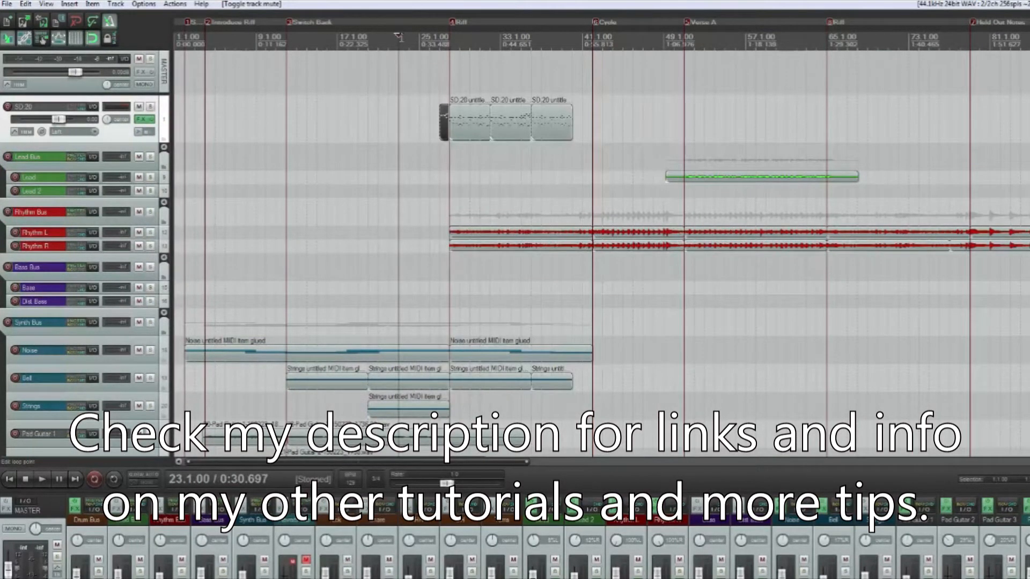
scroll(400, 38, up, 3)
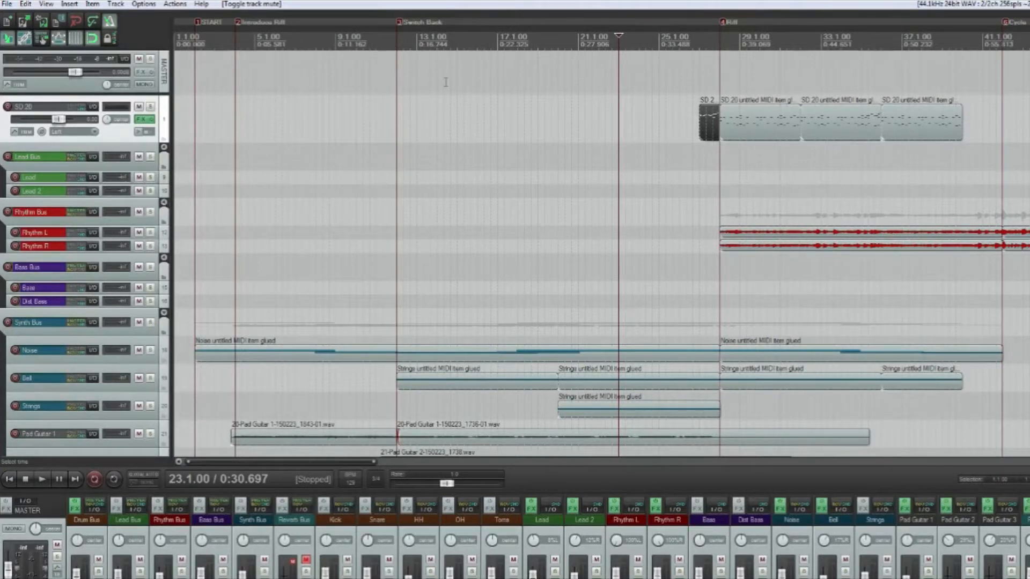
scroll(445, 81, down, 2)
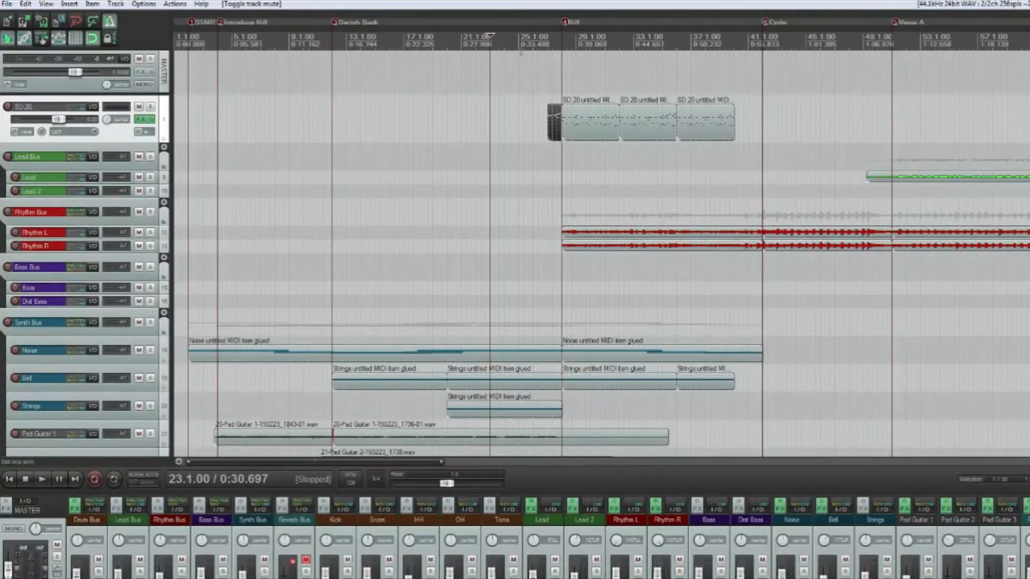
click(538, 36)
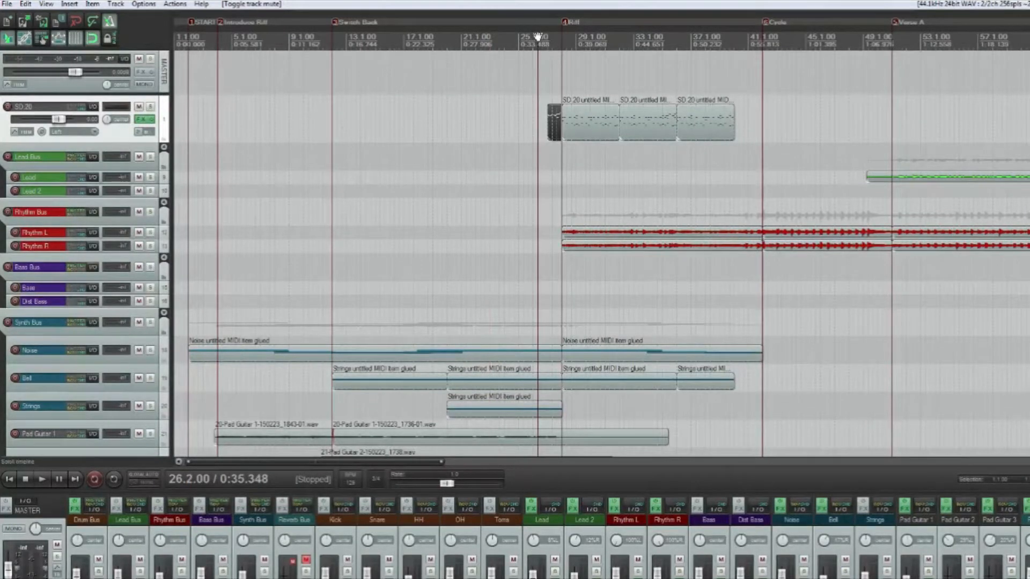
scroll(520, 133, up, 2)
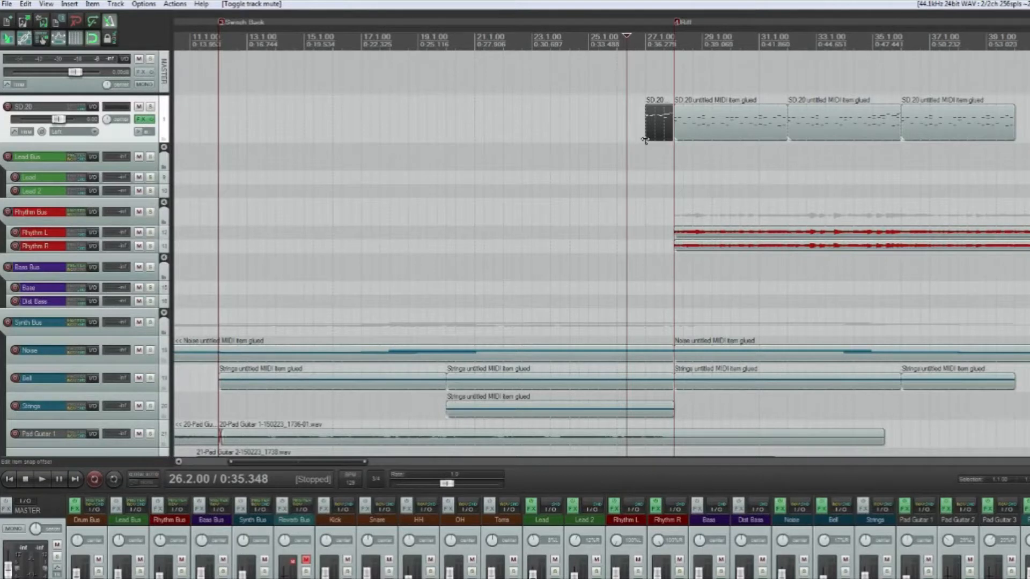
Step: Play the transition into the riff from 25.1.00 with the SD.20 track muted, unmute the track and stop playback
click(589, 41)
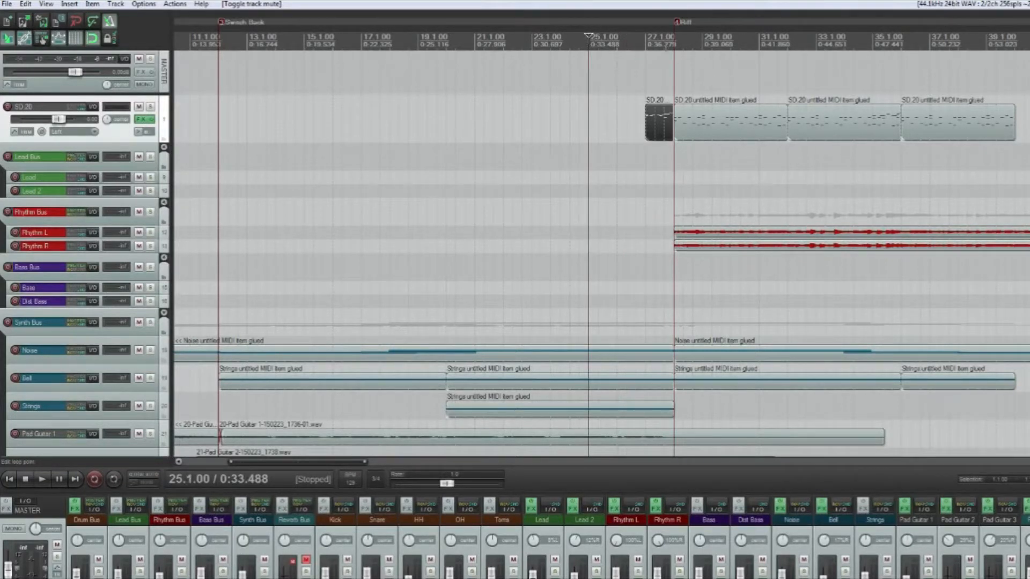
click(138, 106)
key(space)
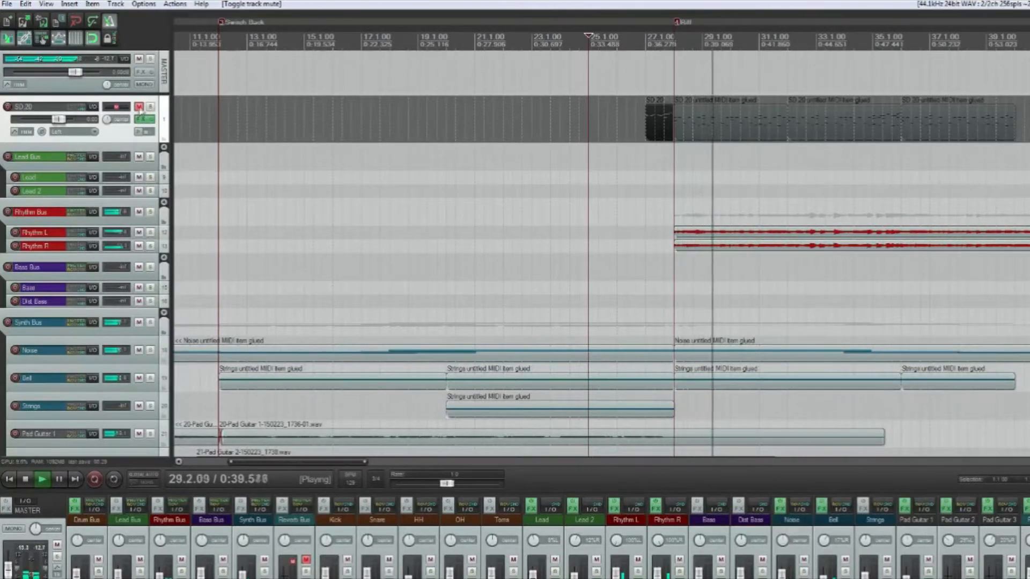
click(139, 106)
key(space)
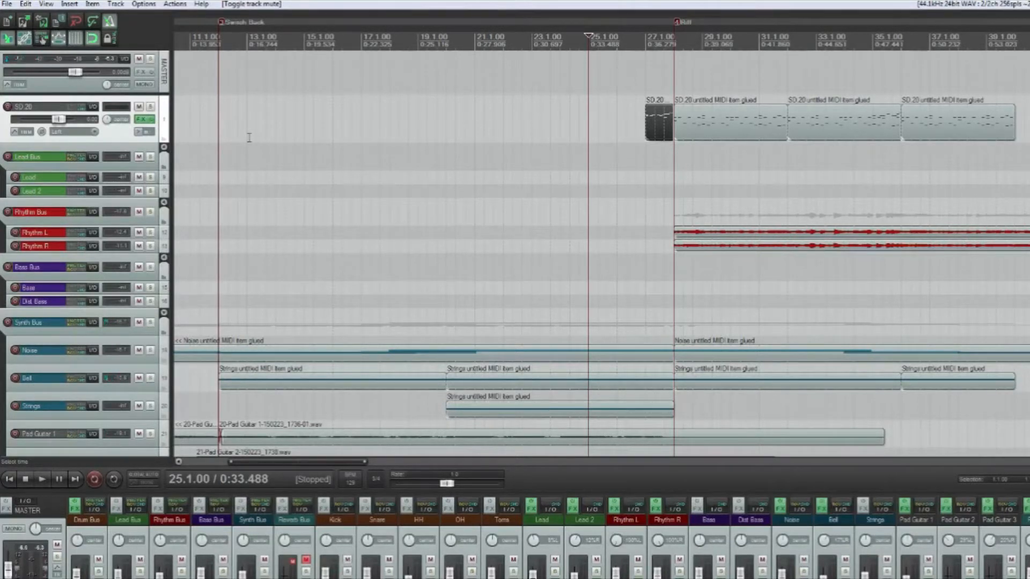
Step: Open the short SD.20 fill item before the Riff marker in the MIDI editor and play it from bar 27
double_click(649, 122)
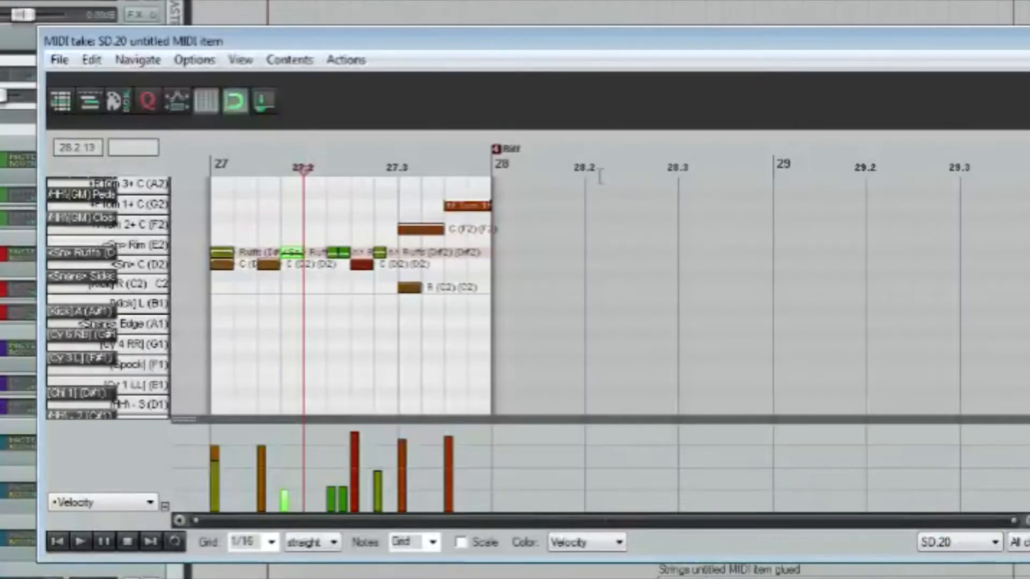
click(213, 162)
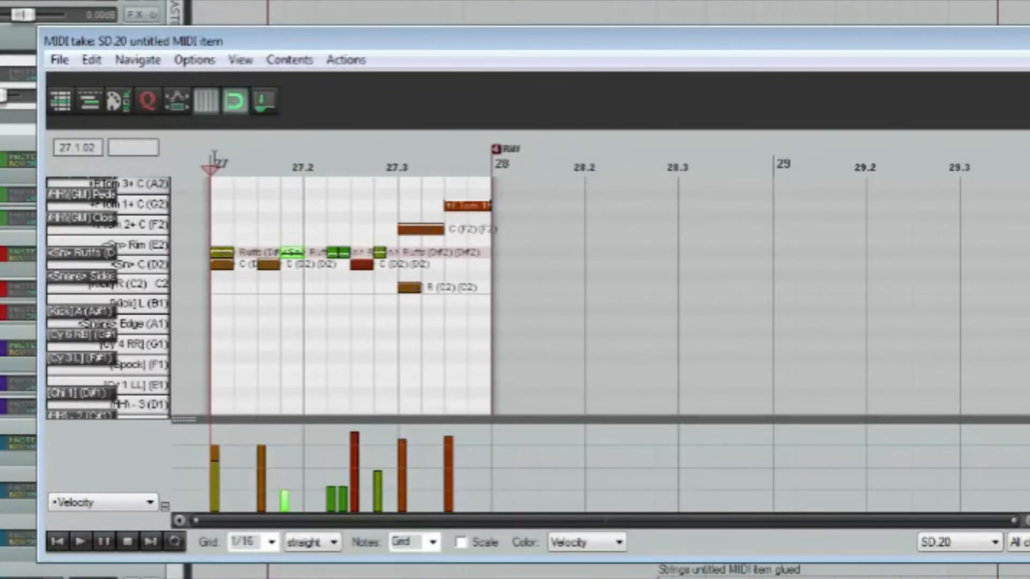
scroll(274, 218, up, 2)
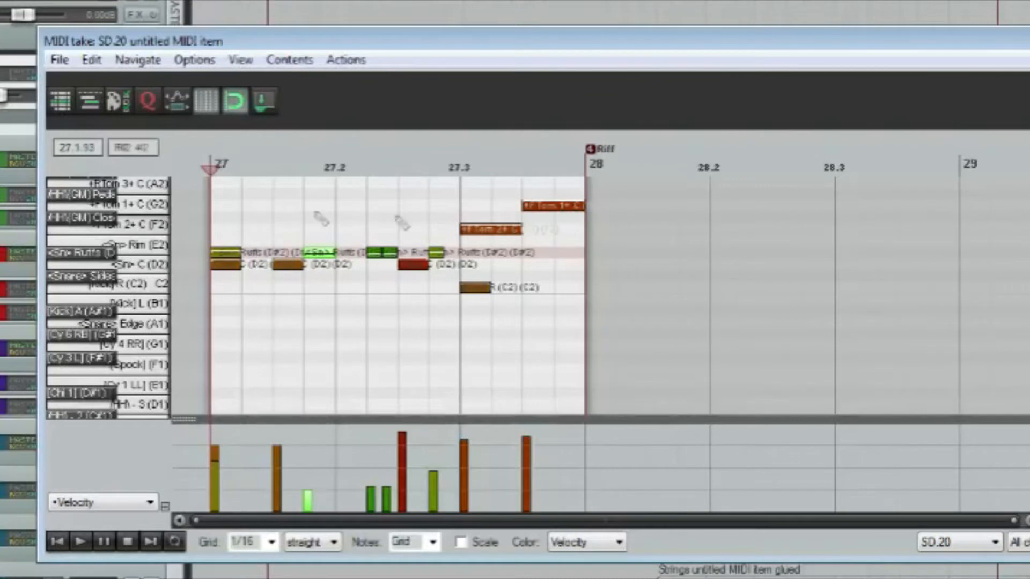
key(space)
key(space)
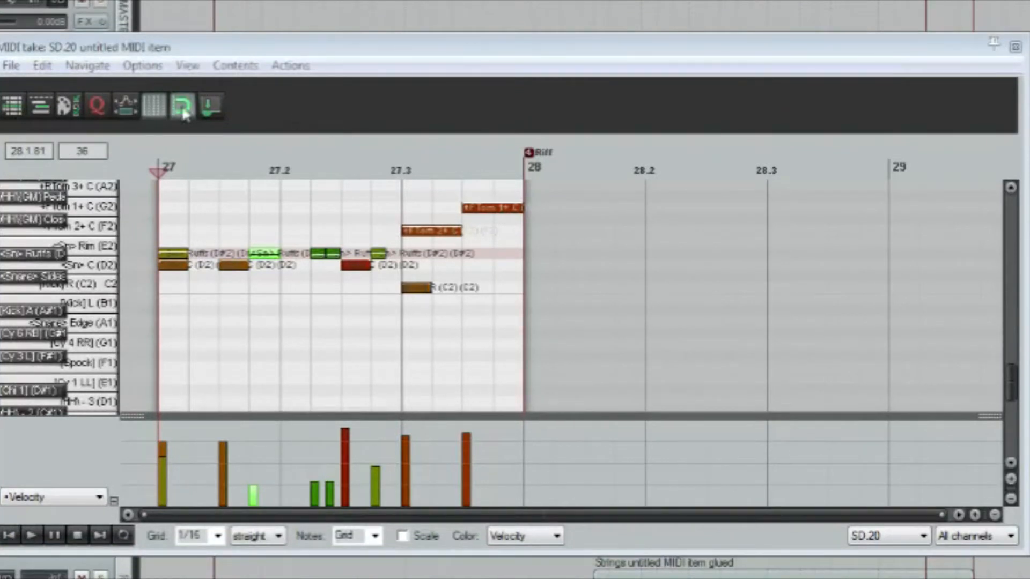
click(159, 160)
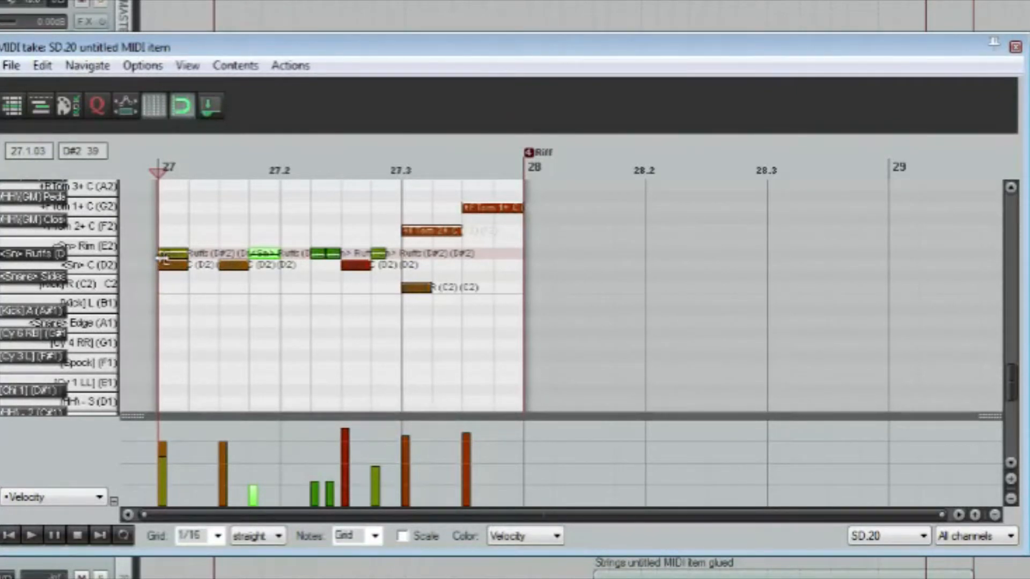
Step: Select the three D2 snare hits in bar 27 one by one and slightly raise the velocities of the third hit and the quietest ruff
click(172, 267)
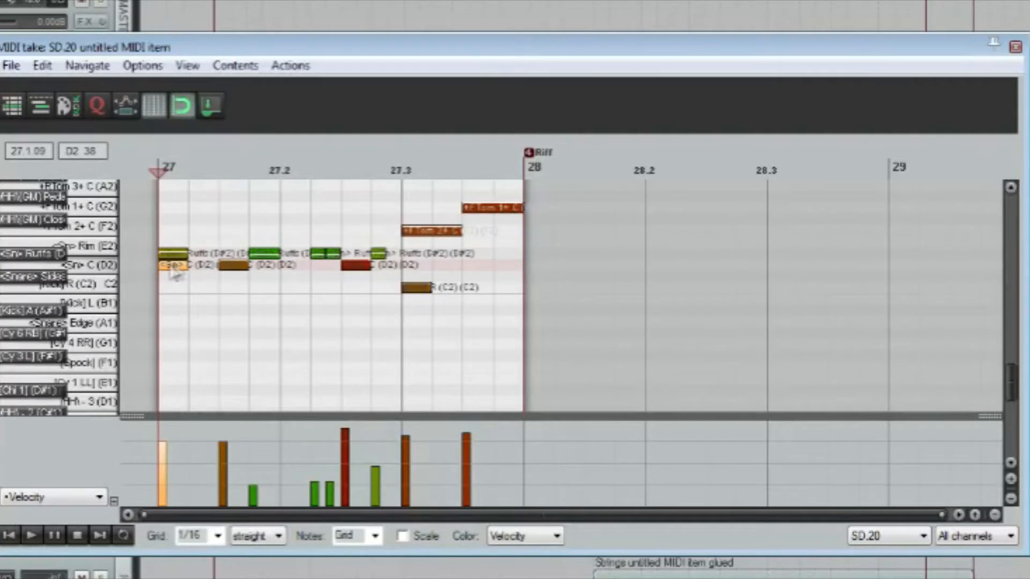
click(237, 266)
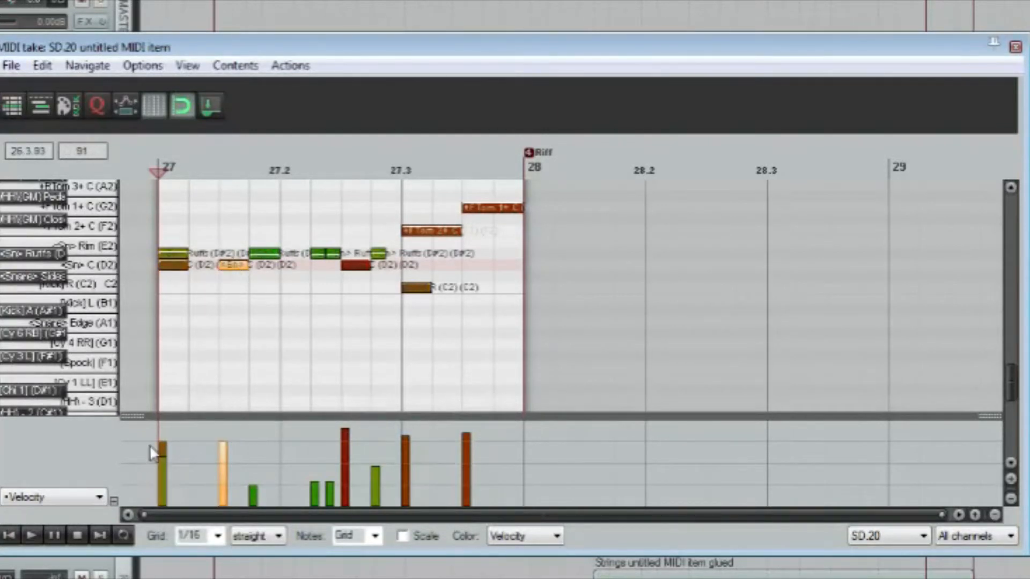
click(354, 267)
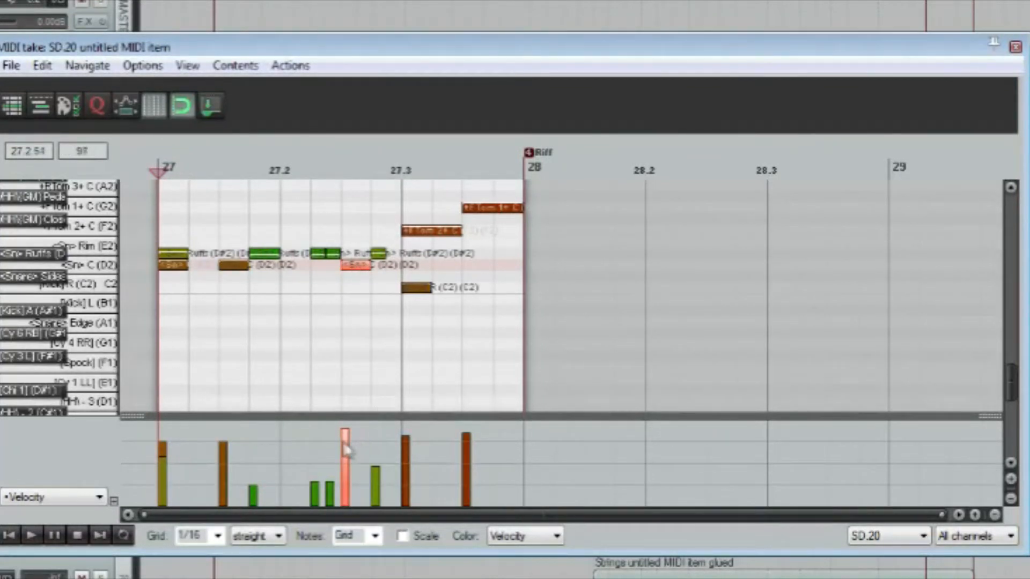
drag(344, 443, 339, 440)
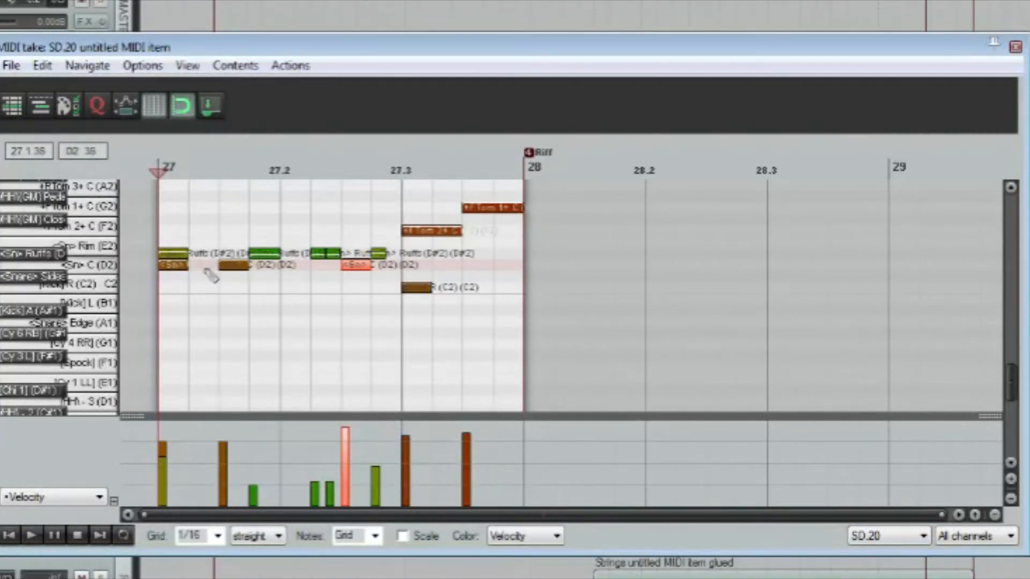
click(253, 499)
drag(252, 496, 253, 491)
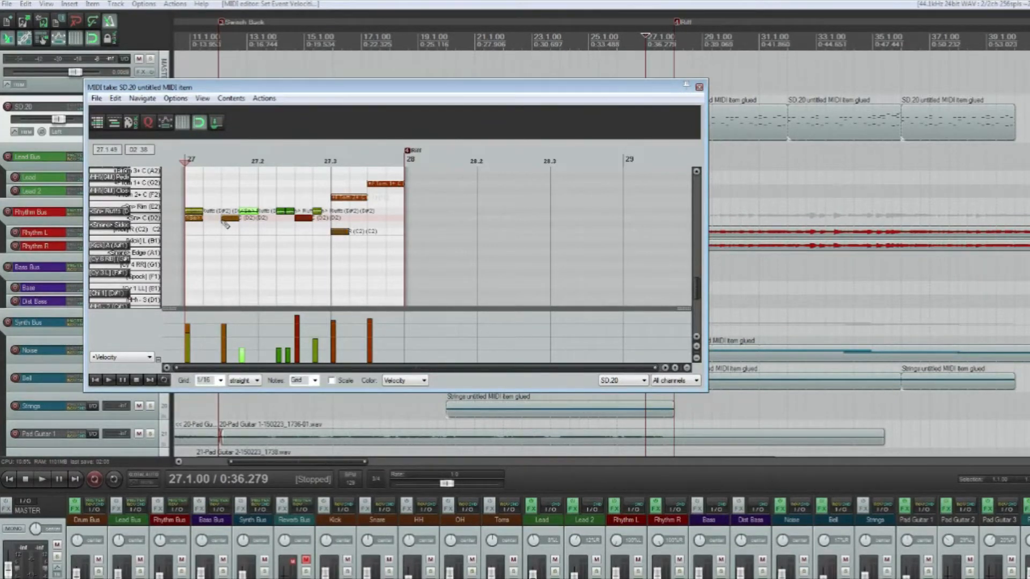
Step: Play the drum fill into the riff from 27.1.00, close the MIDI editor and stop playback
key(space)
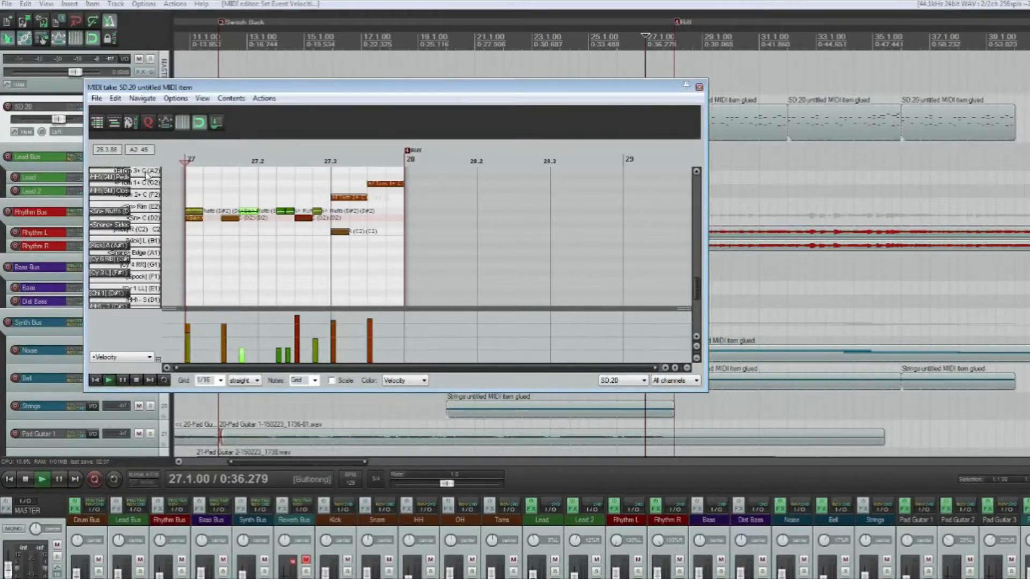
click(700, 87)
scroll(617, 129, down, 3)
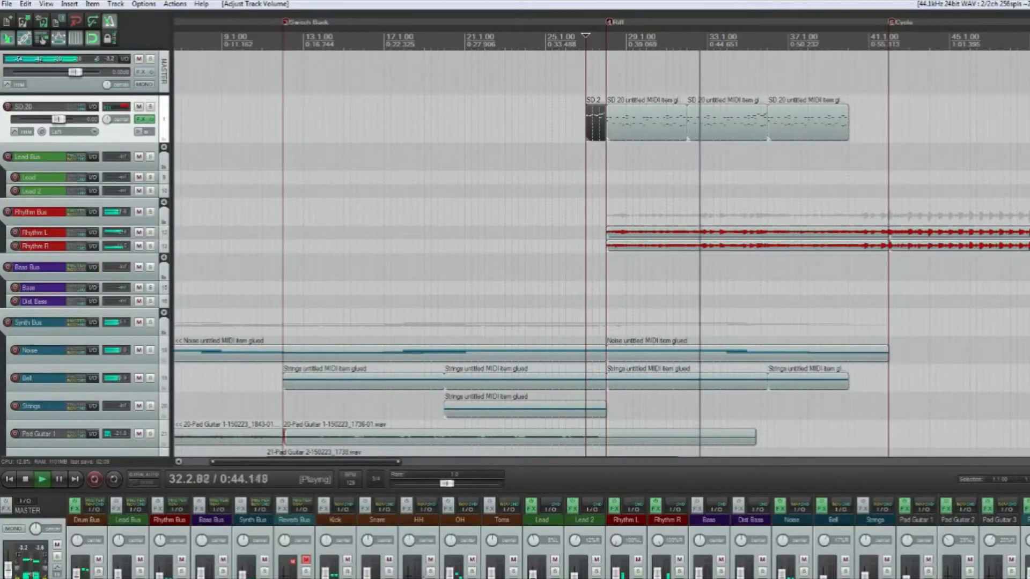
key(space)
Step: Open the Noise item that starts at the Riff marker in the MIDI editor and show its 07 Volume MSB lane
double_click(716, 354)
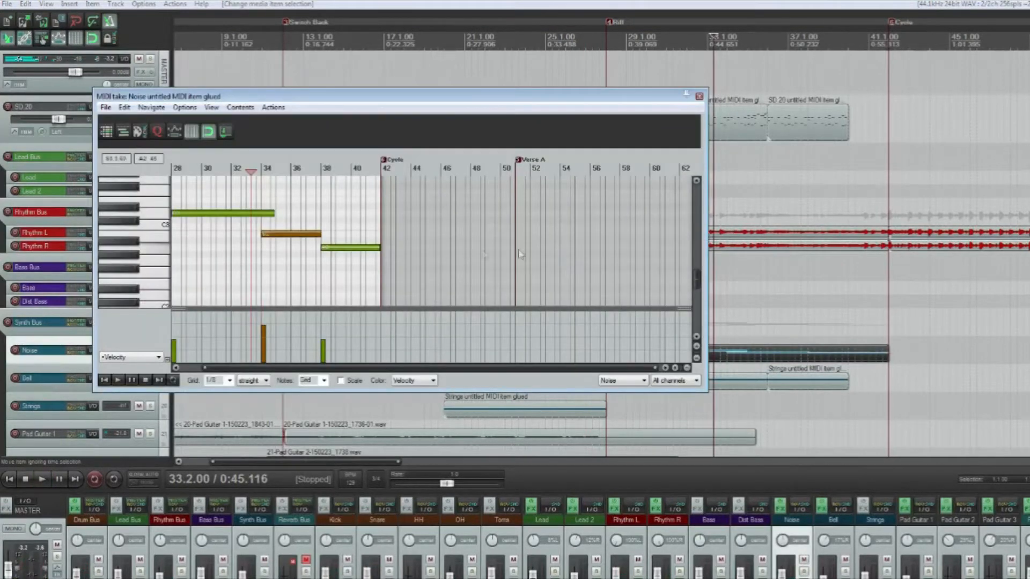
scroll(430, 260, down, 3)
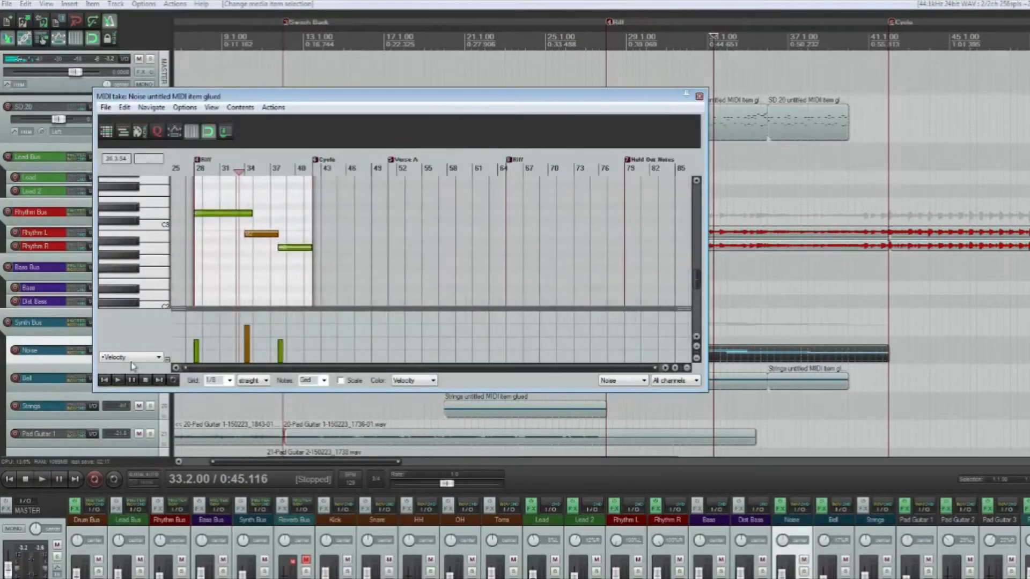
scroll(138, 357, down, 4)
scroll(136, 357, down, 10)
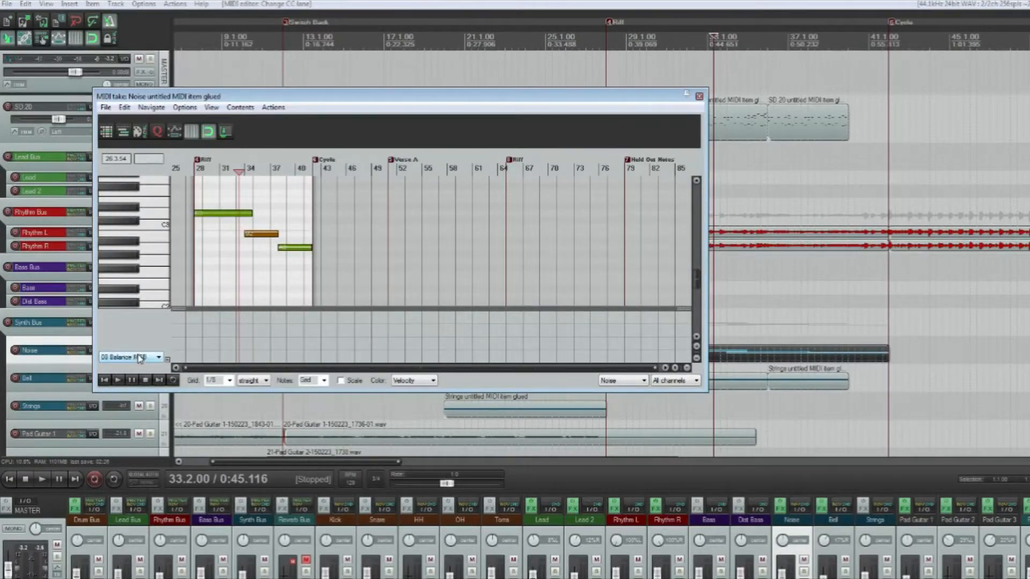
scroll(139, 359, up, 1)
Step: Draw a falling 07 Volume MSB curve from bar 28 to about bar 40 and play it back from 27.3.00
click(196, 167)
scroll(195, 168, up, 3)
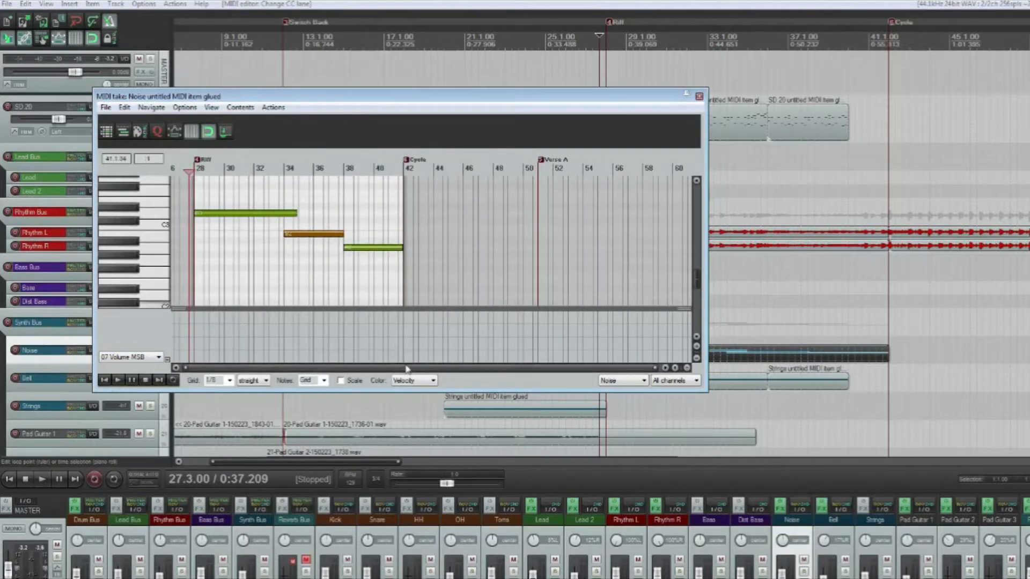
mouse_move(189, 341)
mouse_down()
mouse_move(252, 343)
mouse_move(376, 372)
mouse_up()
key(space)
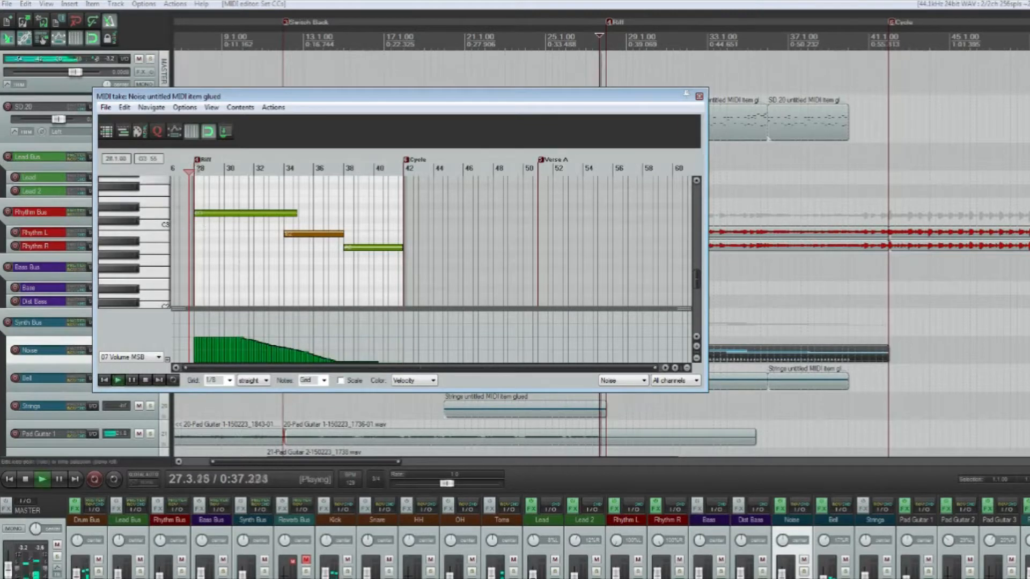
click(699, 97)
key(space)
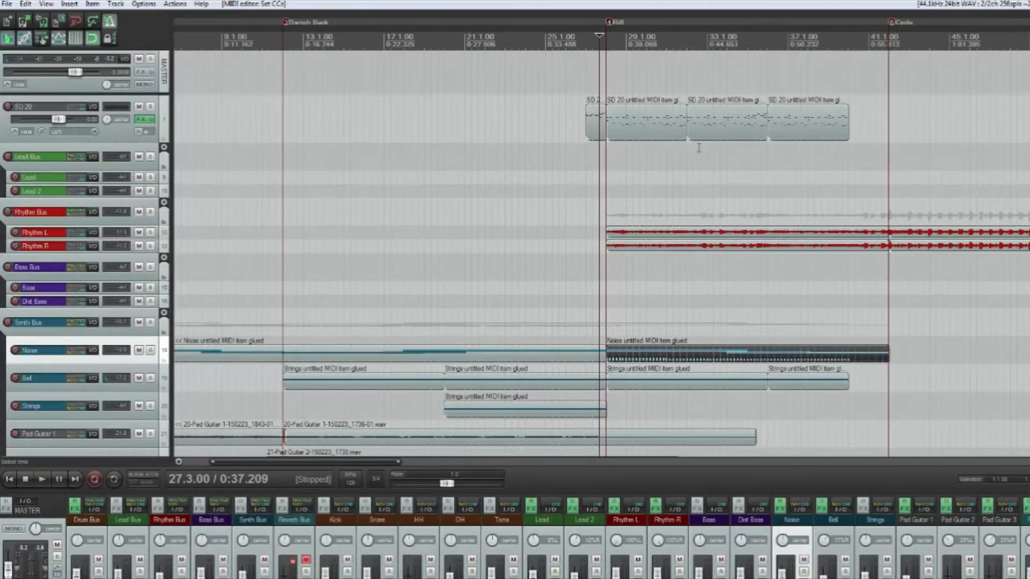
Step: Open the first SD.20 riff item in the MIDI editor and examine its drum notes from 28.1.00 to 29.1.00
double_click(617, 130)
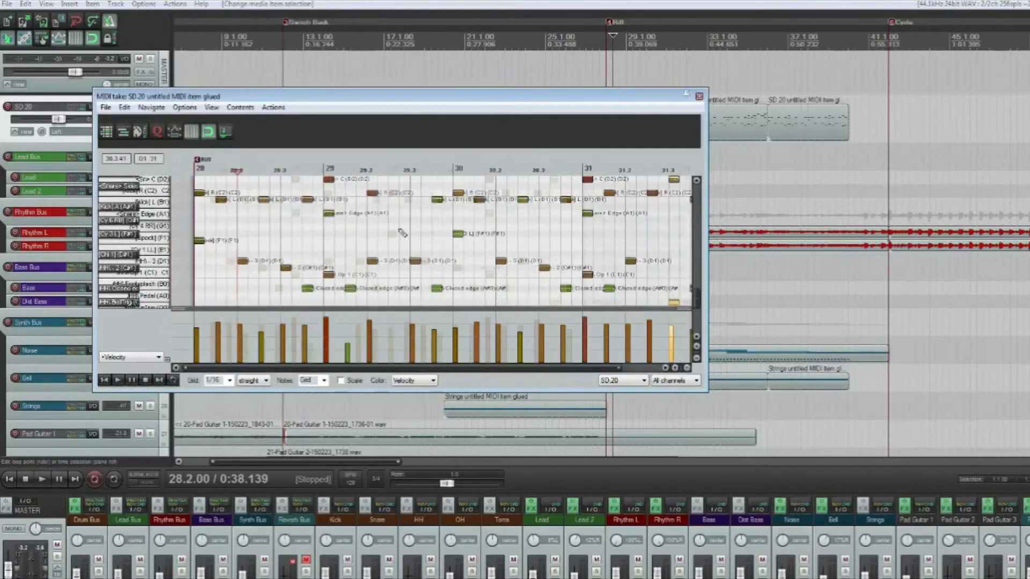
scroll(395, 232, up, 4)
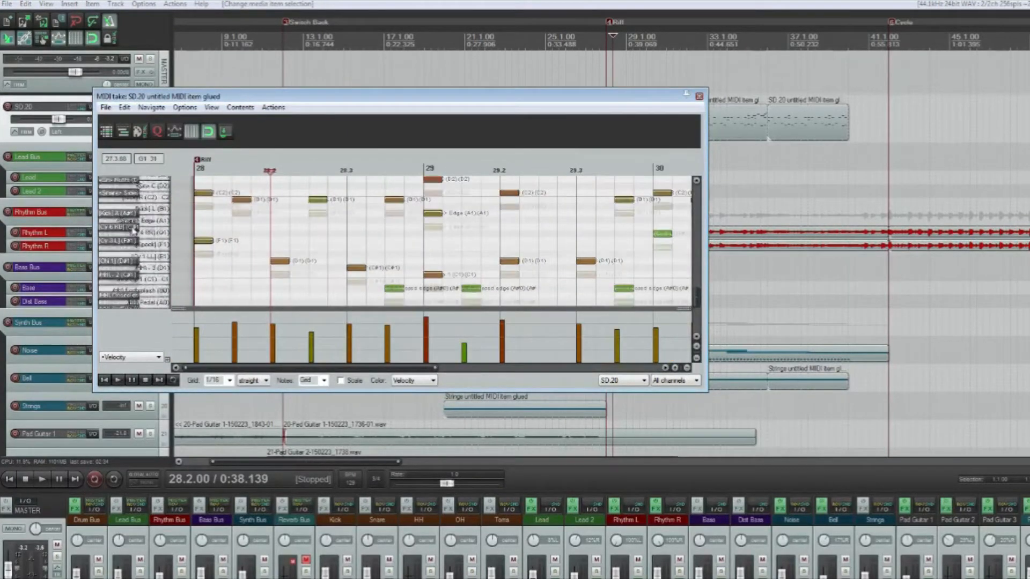
click(196, 171)
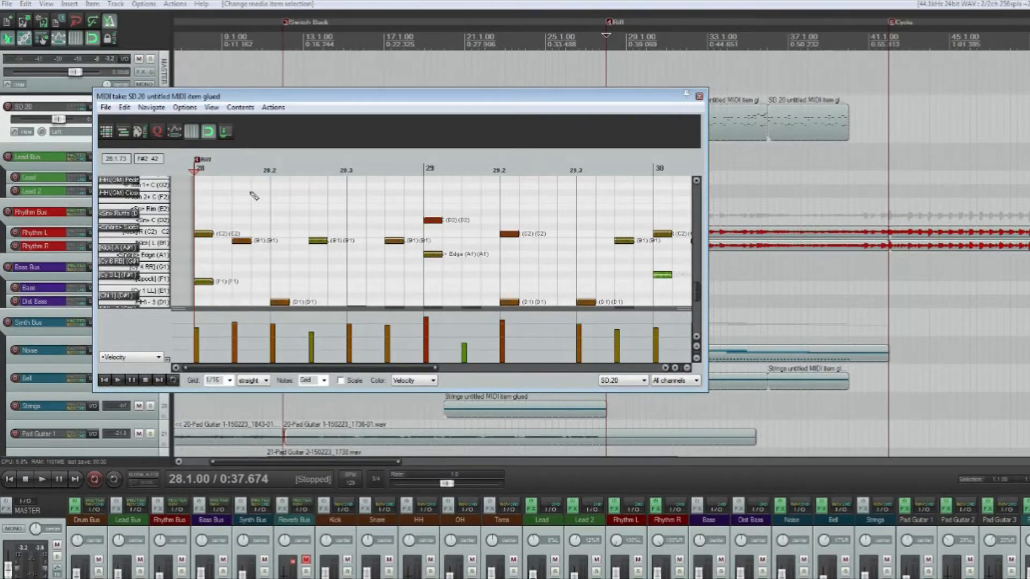
drag(243, 171, 425, 169)
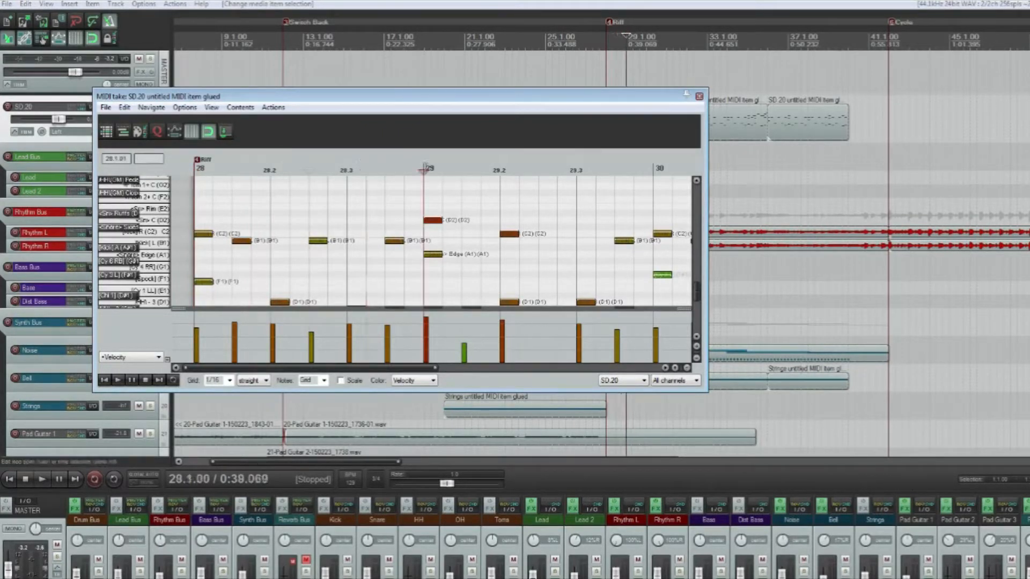
scroll(453, 222, down, 3)
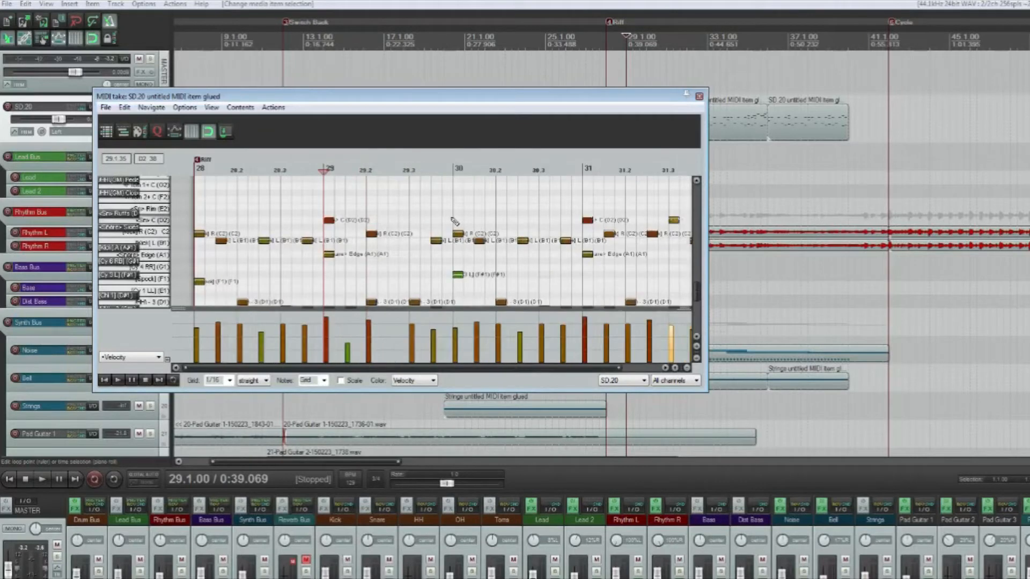
scroll(453, 222, up, 2)
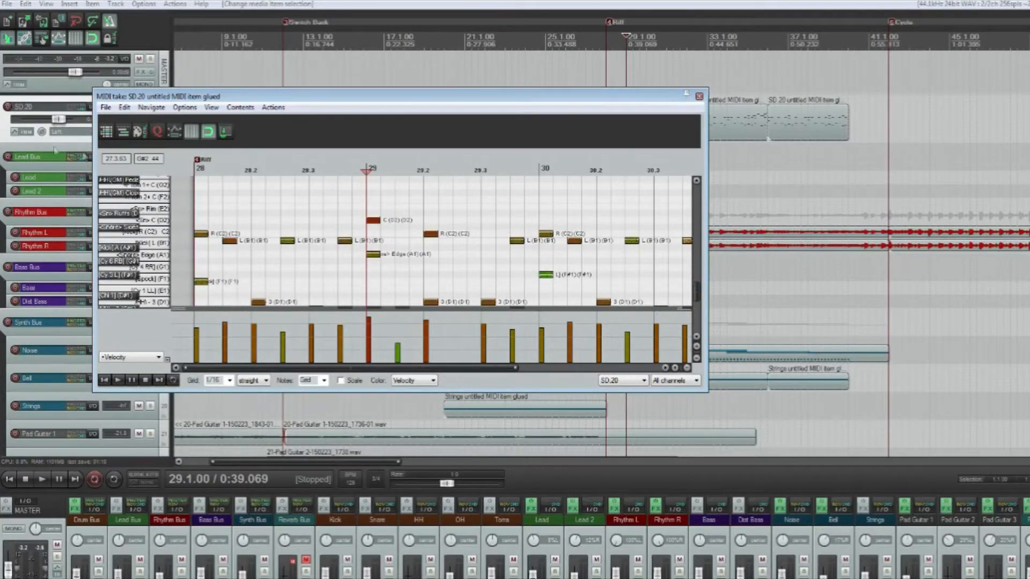
Step: Return the edit cursor to 28.1.00 and examine the full four-bar SD.20 pattern, including the hi-hat rows
click(194, 169)
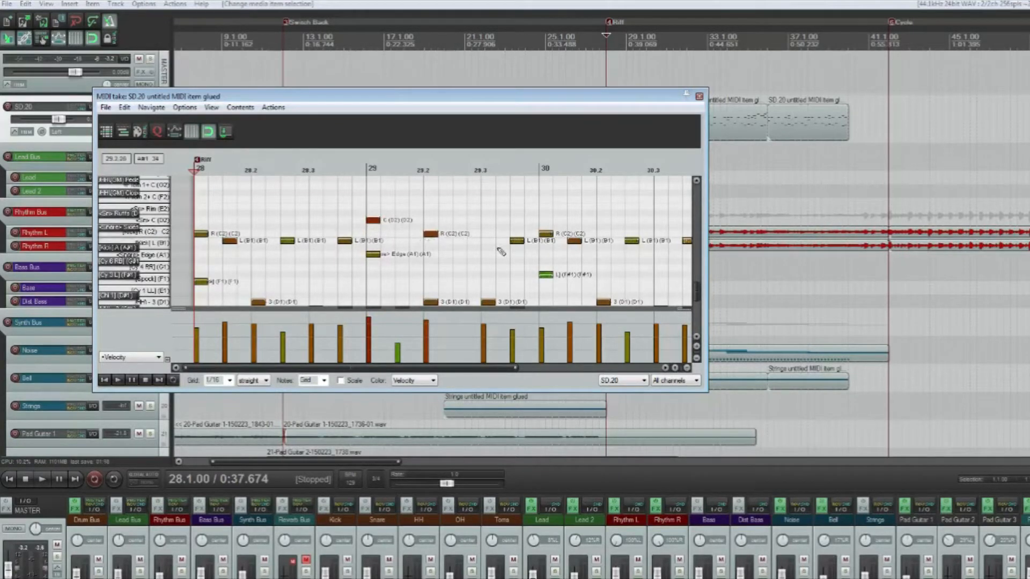
scroll(525, 244, down, 2)
scroll(464, 250, down, 1)
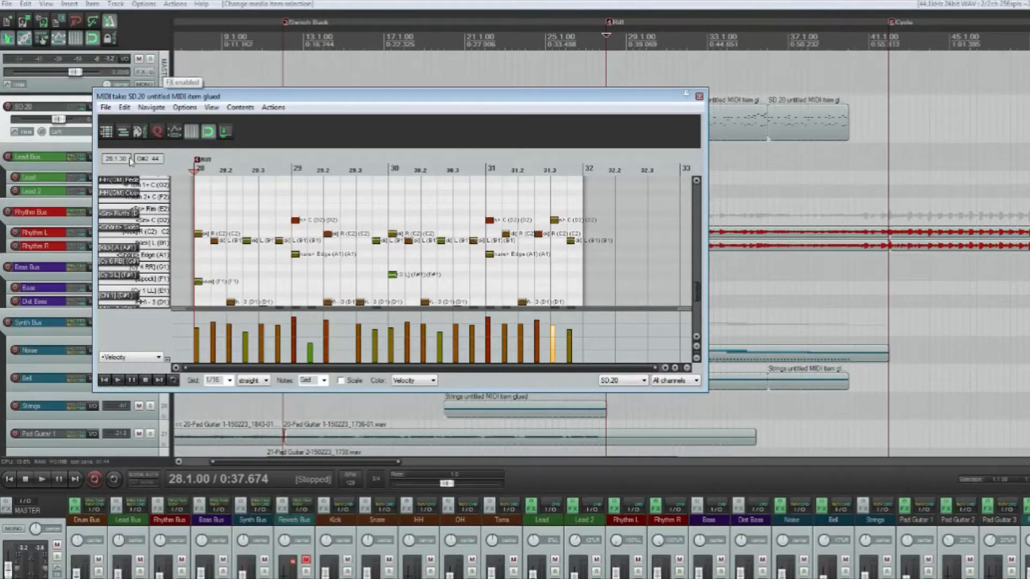
scroll(119, 268, down, 4)
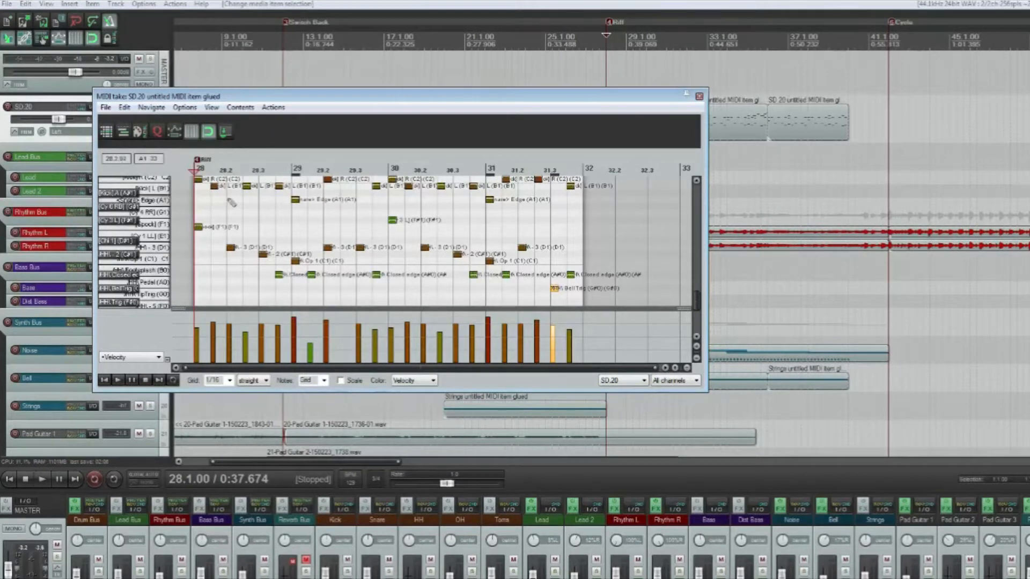
scroll(167, 235, up, 2)
scroll(236, 207, up, 1)
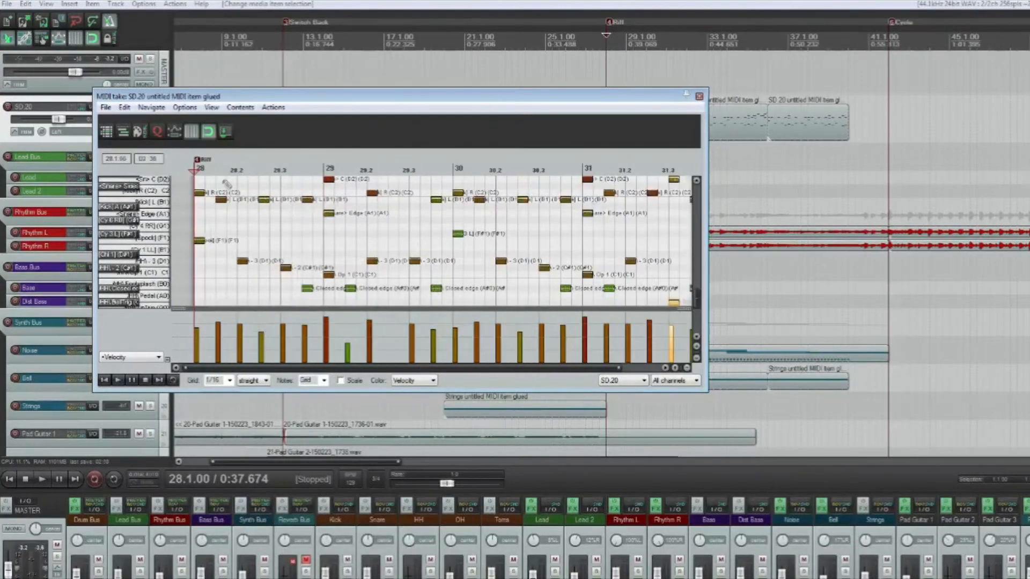
Step: Move the MIDI editor window clear of the SD.20 items in the arrangement and place the edit cursor at the Riff marker
click(648, 60)
drag(639, 101, 711, 194)
scroll(667, 80, up, 2)
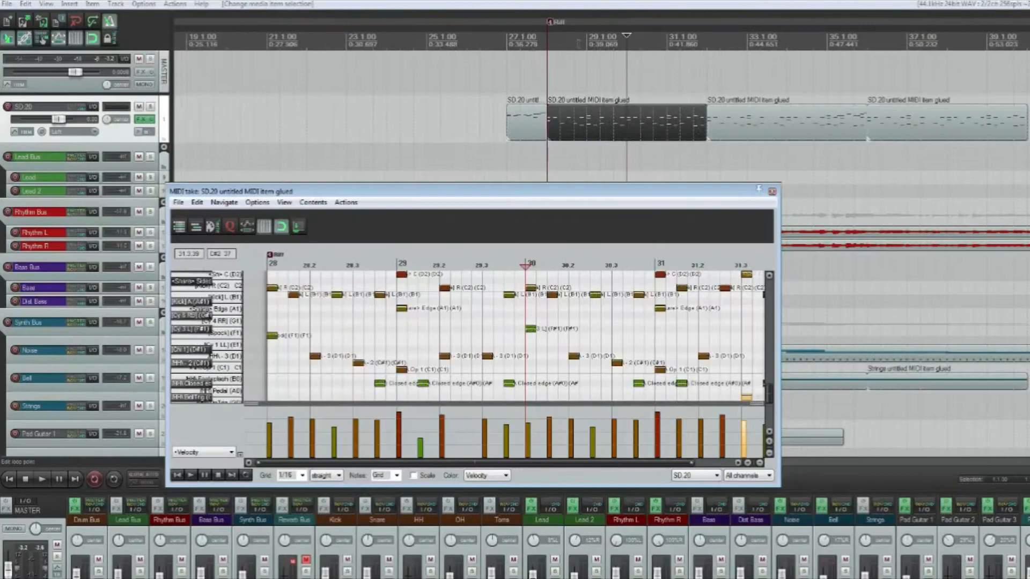
click(545, 38)
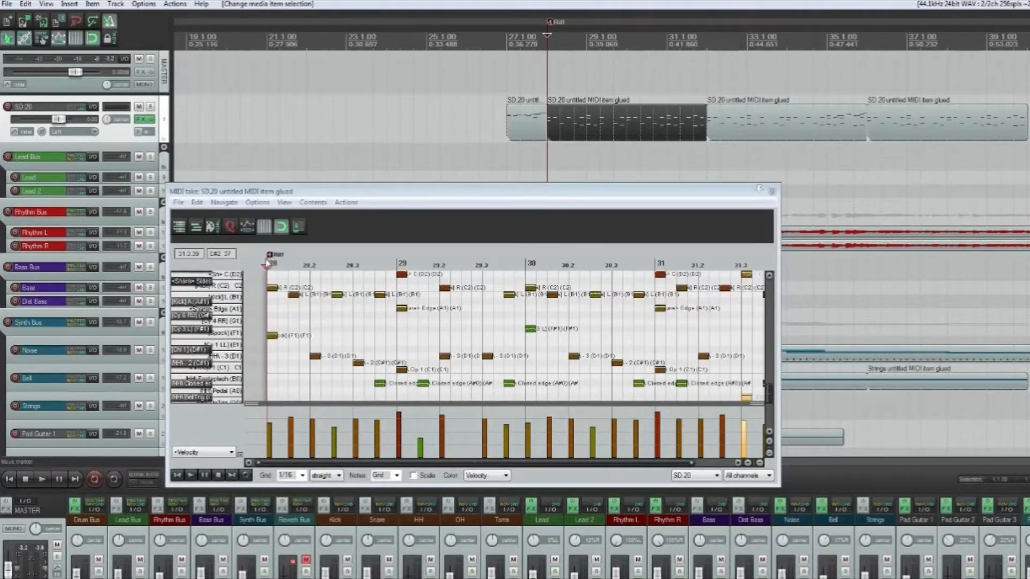
Step: Examine the SD.20 riff pattern through the end of bar 31, play it from 28.1.00 and stop playback
scroll(283, 358, up, 1)
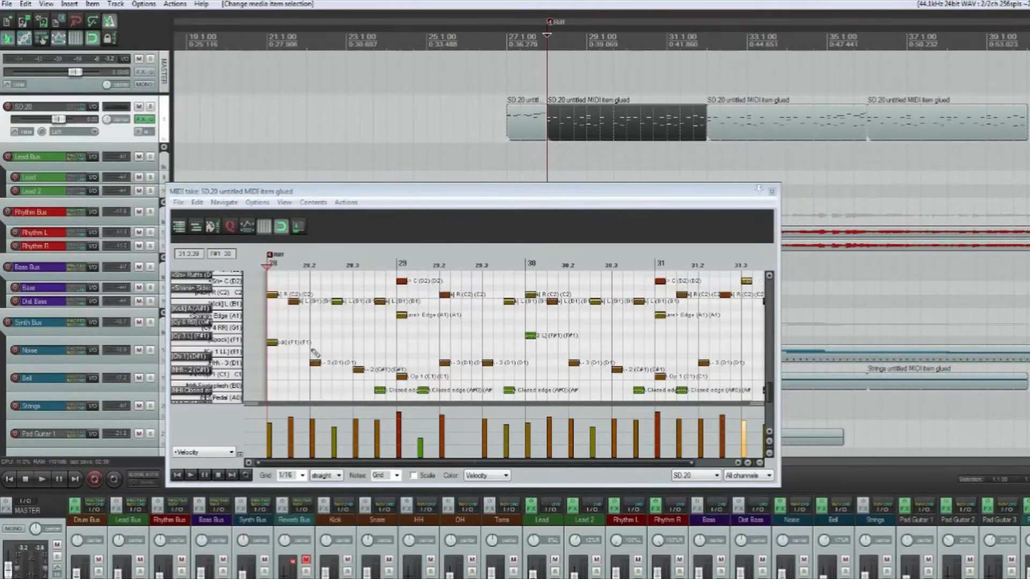
scroll(552, 316, down, 2)
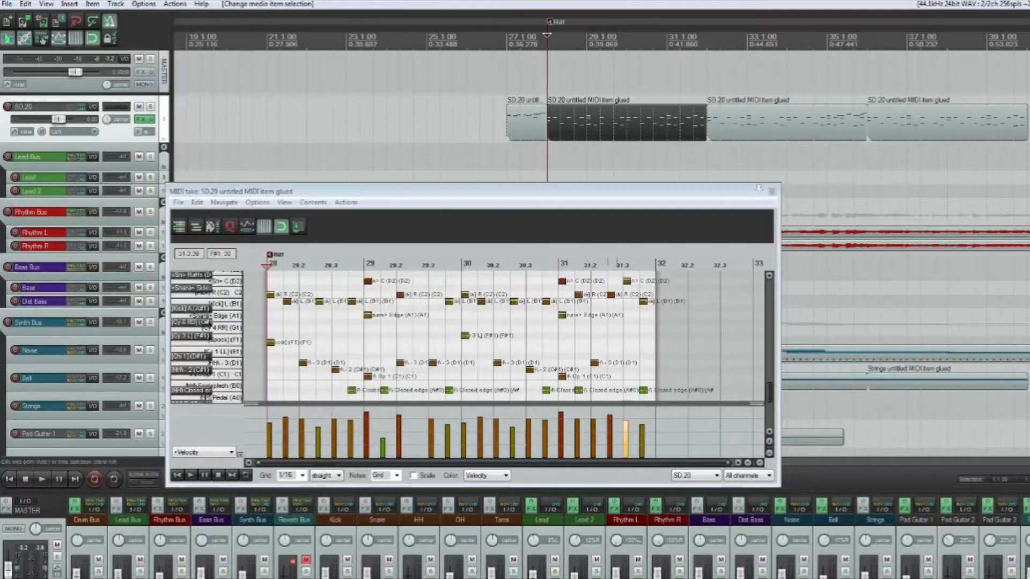
click(615, 265)
scroll(617, 266, up, 2)
scroll(617, 266, down, 2)
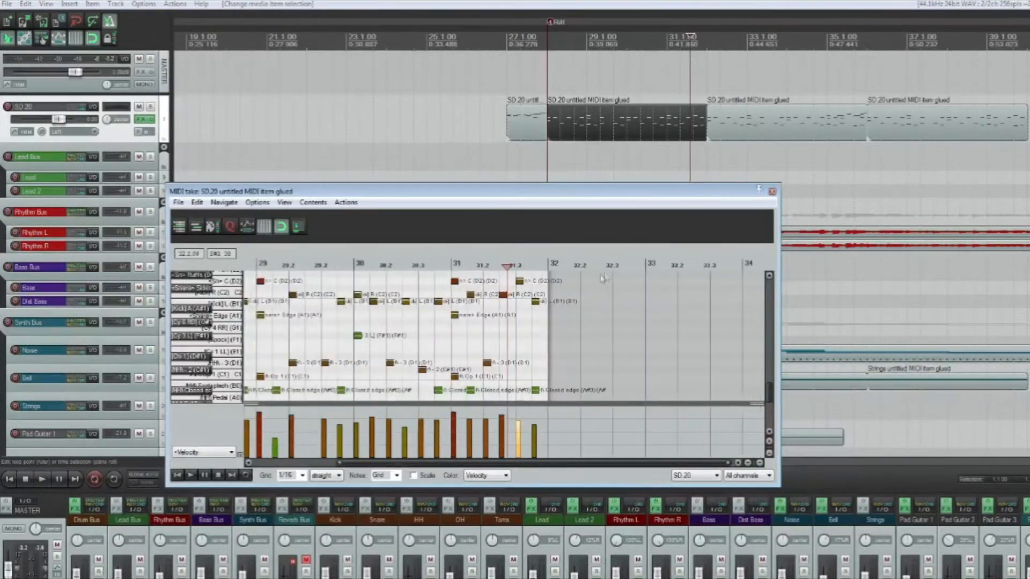
scroll(252, 264, down, 2)
click(250, 264)
key(space)
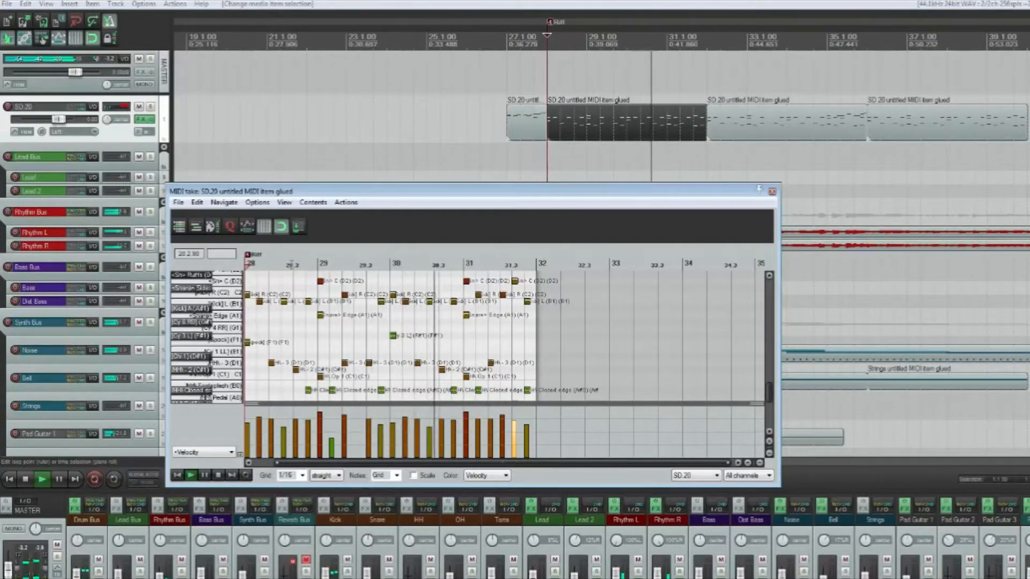
key(space)
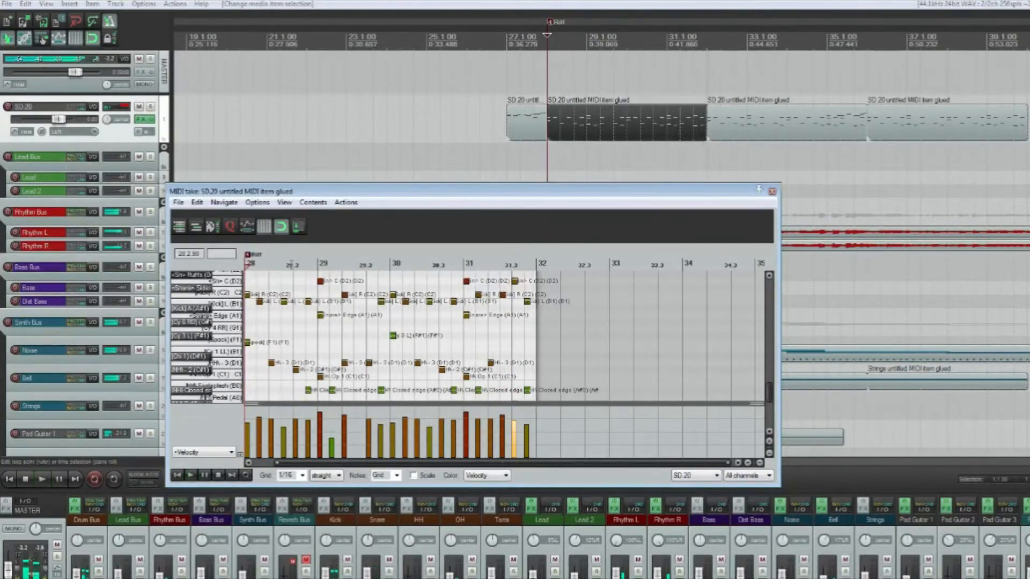
Step: Select all the Kick R (C2) and Kick L (B1) notes in the riff pattern, then close the MIDI editor
scroll(401, 378, down, 1)
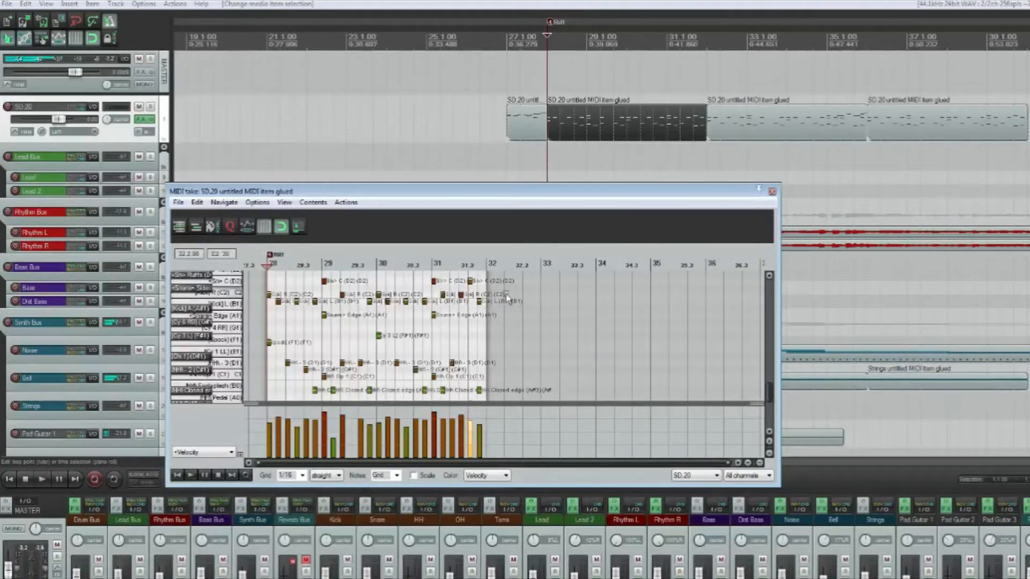
drag(253, 299, 247, 305)
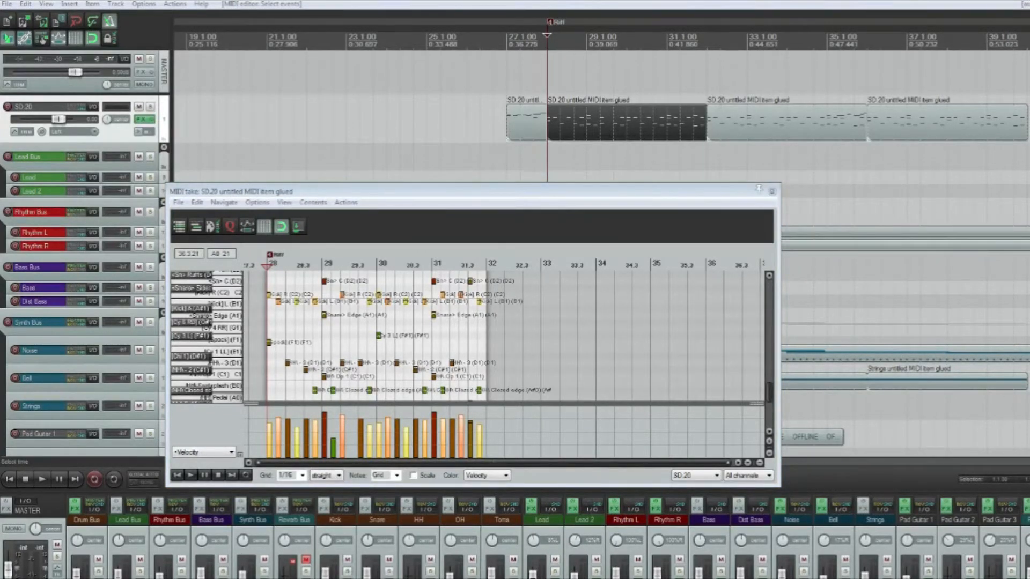
click(484, 197)
click(772, 191)
Step: View the second SD.20 riff item in the MIDI editor, close it and place the edit cursor at 29.3.00
click(728, 141)
click(659, 141)
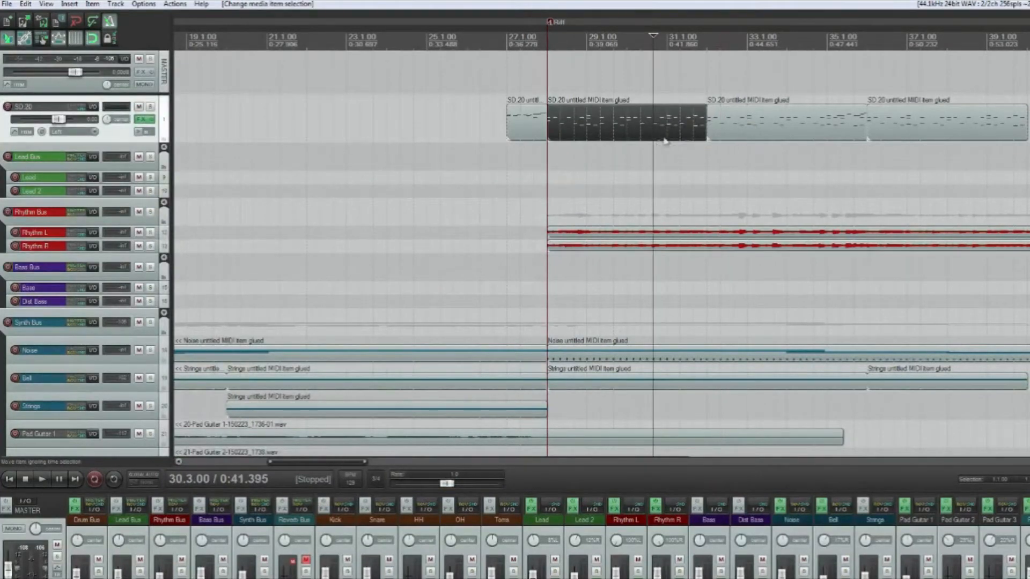
double_click(739, 136)
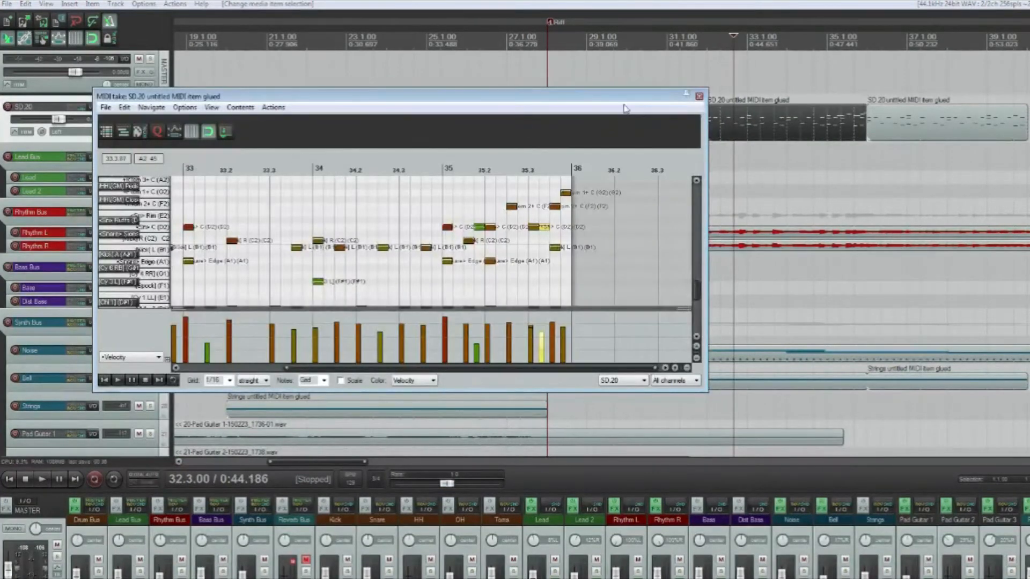
click(699, 96)
click(614, 152)
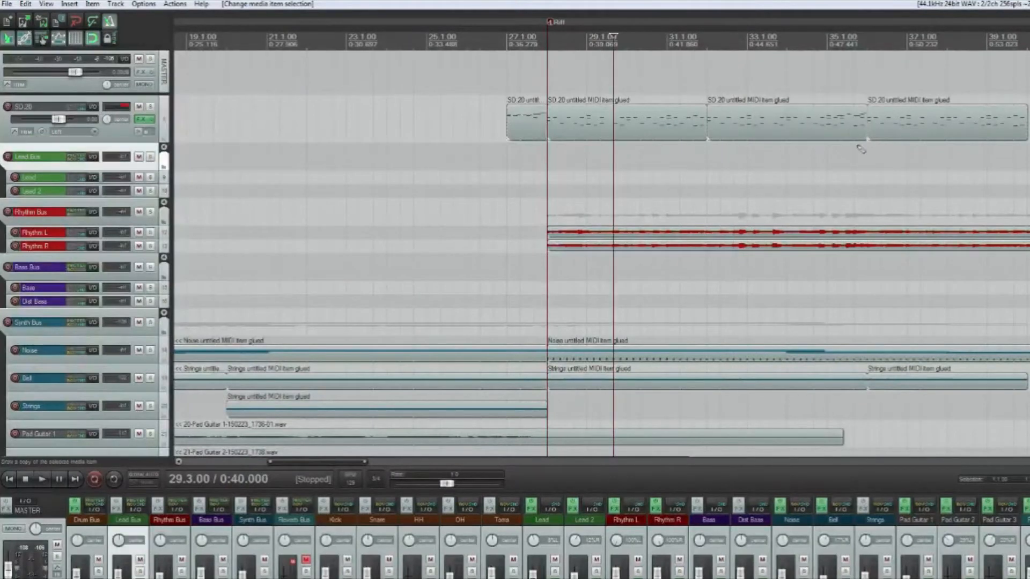
Step: Delete the SD.20 item at bar 36, and play the item at bar 32 from 33.1.00 in the MIDI editor
click(906, 129)
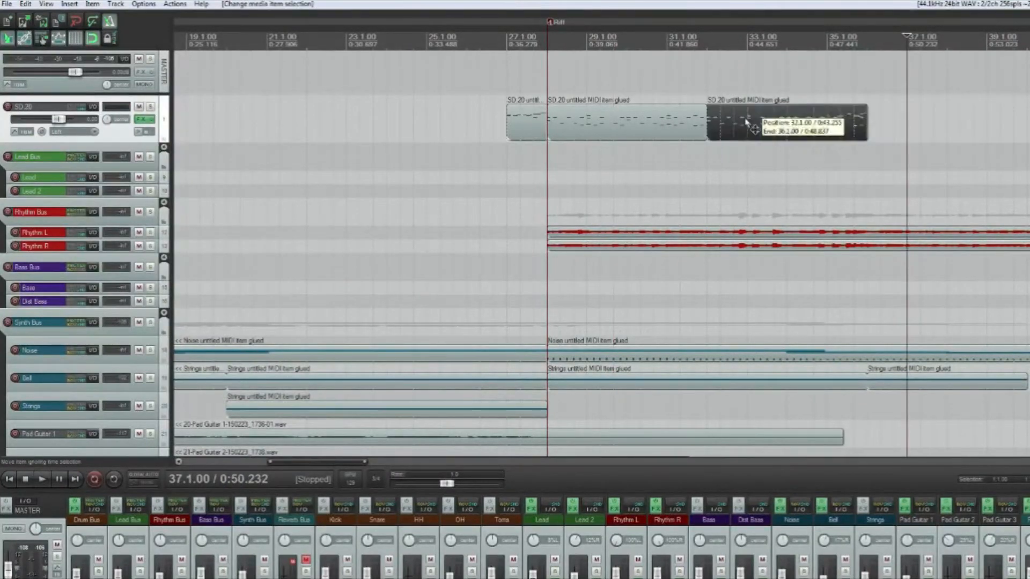
double_click(746, 122)
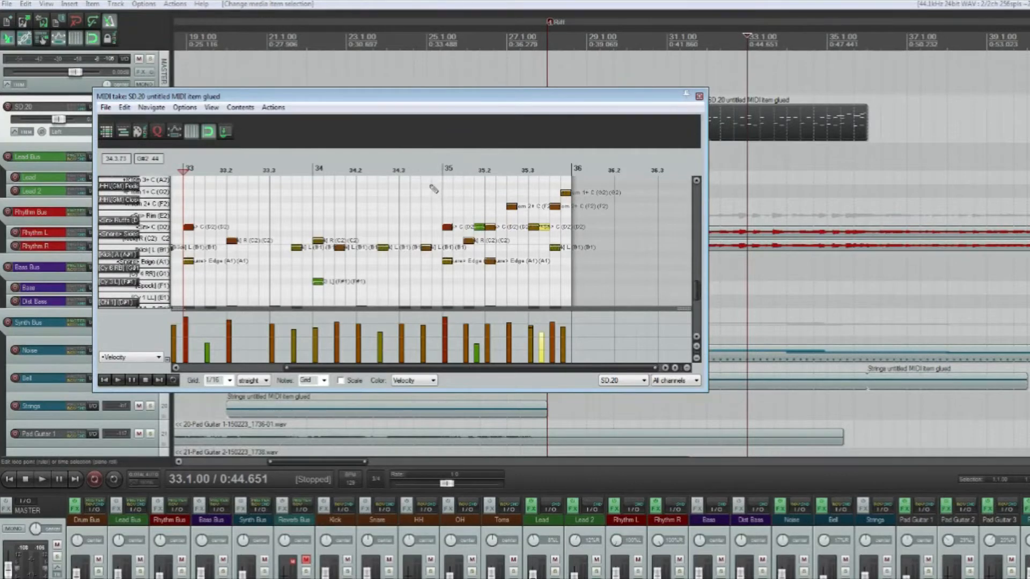
scroll(390, 182, down, 2)
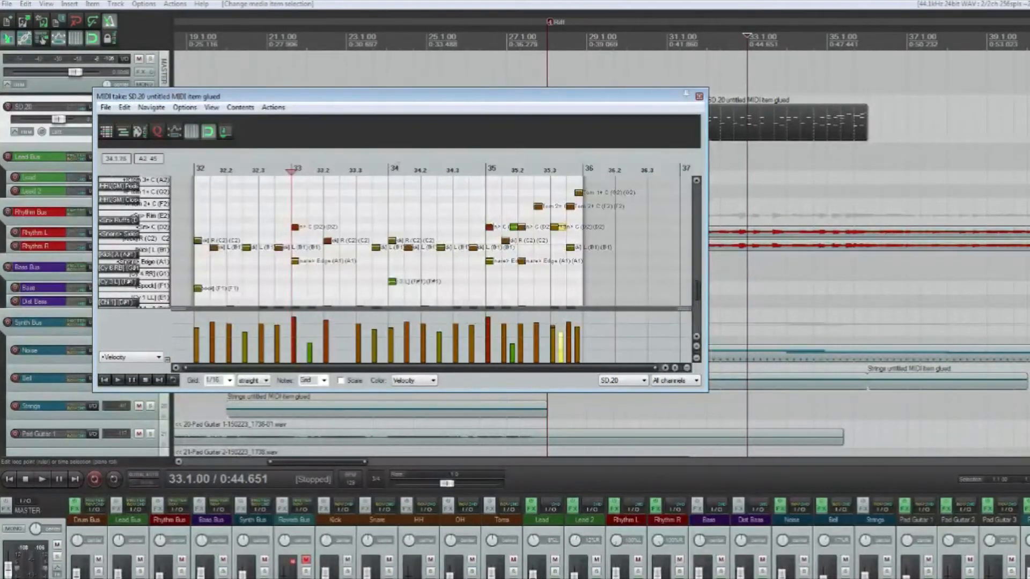
key(space)
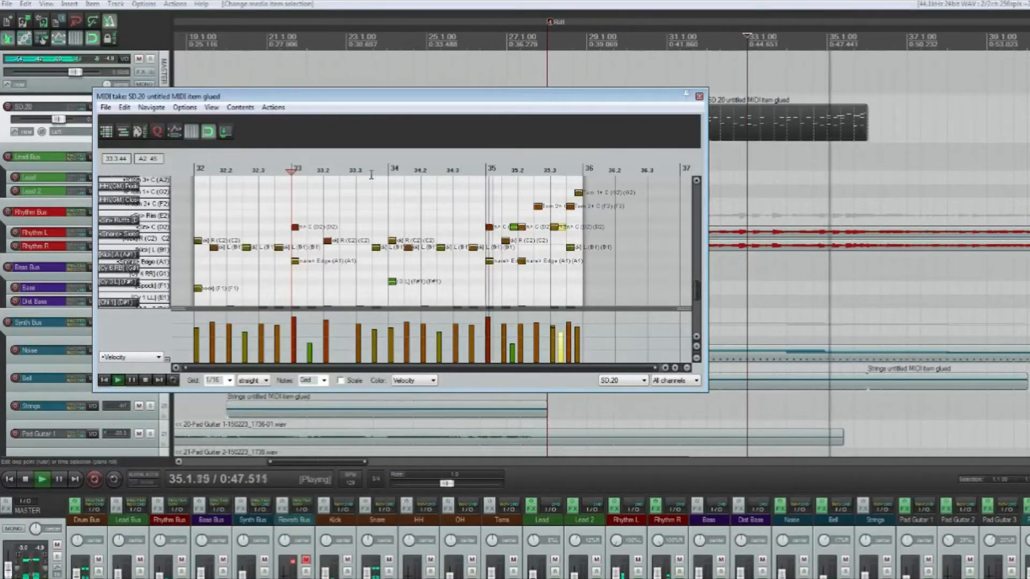
key(space)
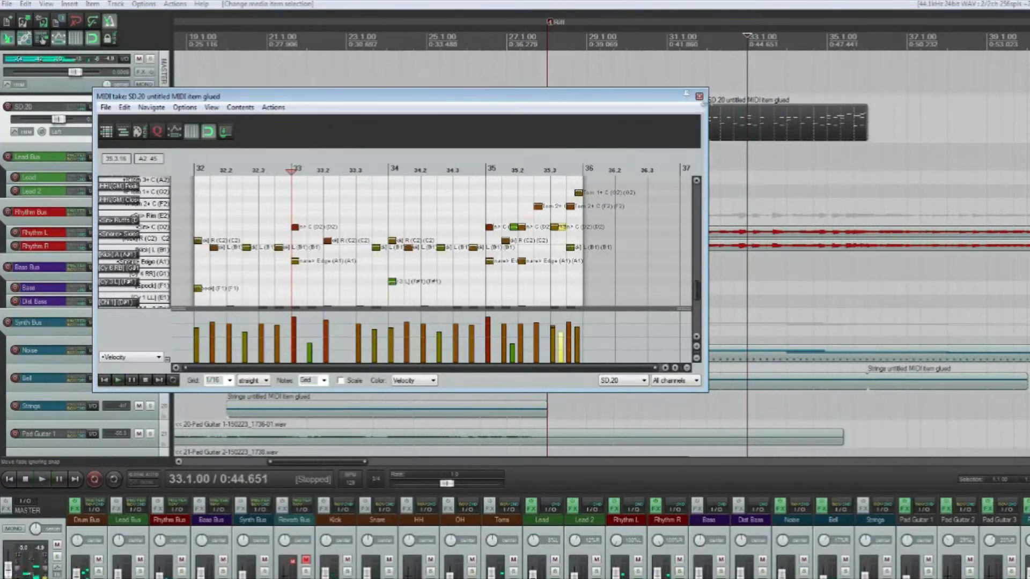
click(700, 97)
Step: Place a copy of the first SD.20 riff item, from bars 28 to 32, at bar 36
drag(680, 121, 740, 134)
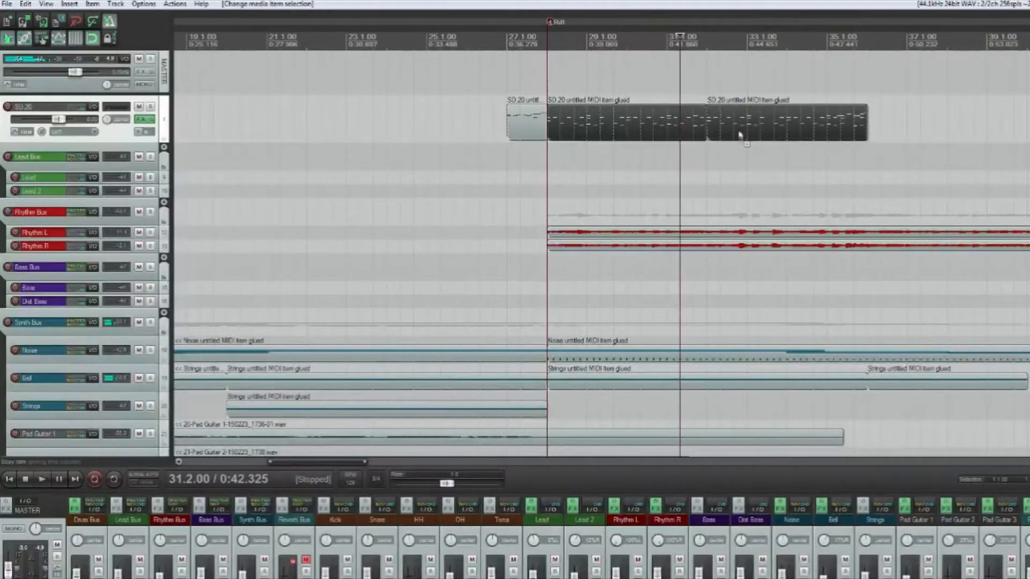
scroll(574, 129, down, 2)
click(597, 127)
key(ctrl+c)
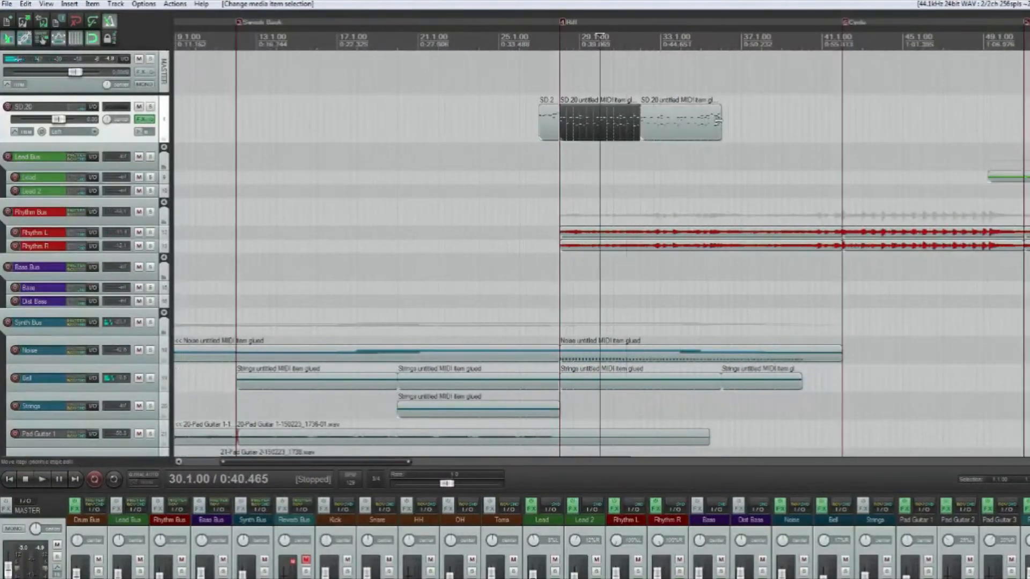
key(ctrl+v)
drag(617, 129, 717, 123)
scroll(714, 127, up, 2)
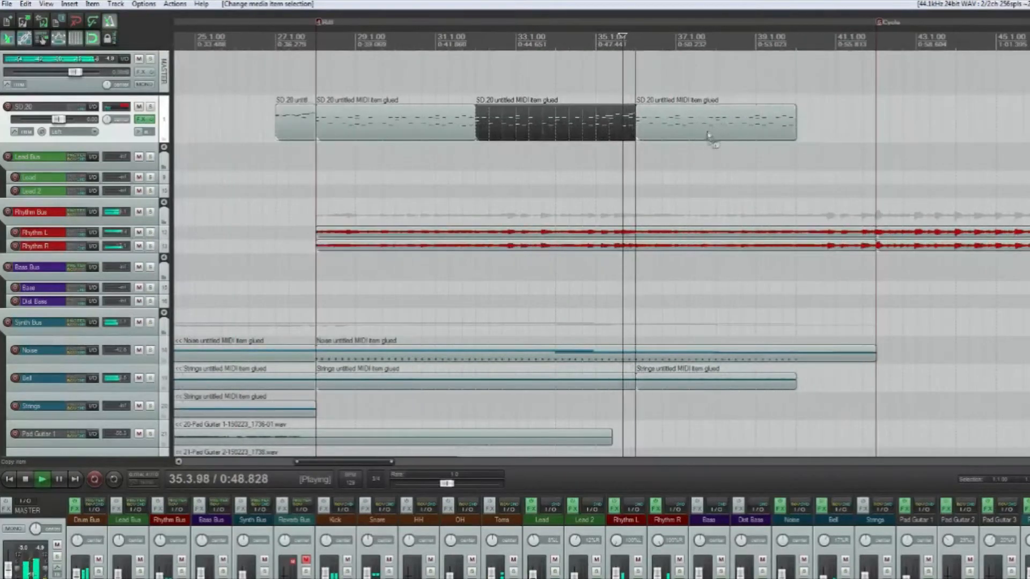
Step: Open the copied item at bar 36 in the MIDI editor and add a soft Snare C (D2) note one sixteenth after 39.3
double_click(664, 131)
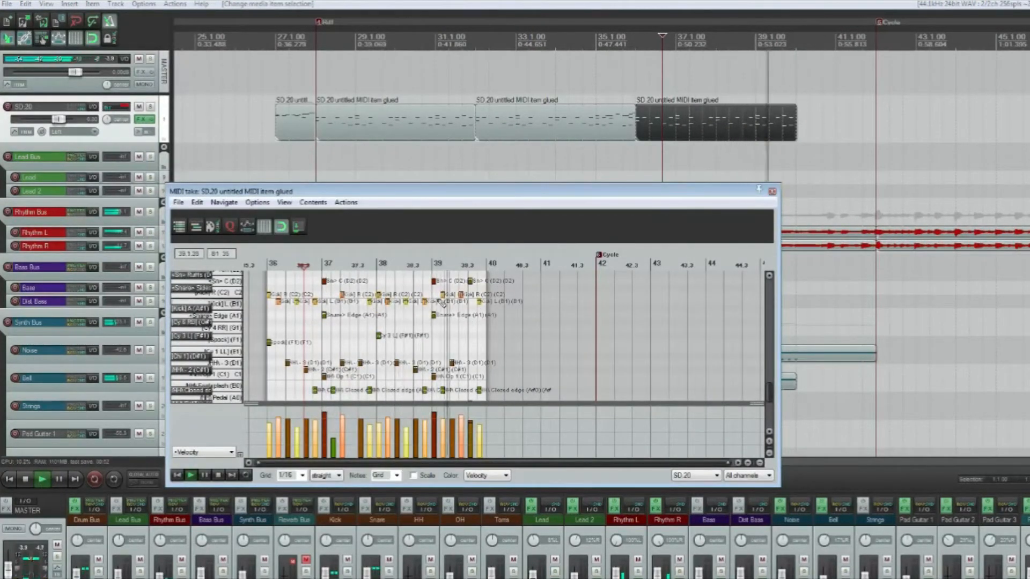
key(space)
scroll(483, 302, up, 4)
click(529, 280)
drag(529, 280, 534, 309)
Step: Add a snare Ruffs (D#2) note and a Snare C (D2) note at velocity 100 on the last two sixteenths of bar 39
scroll(547, 293, up, 1)
click(550, 281)
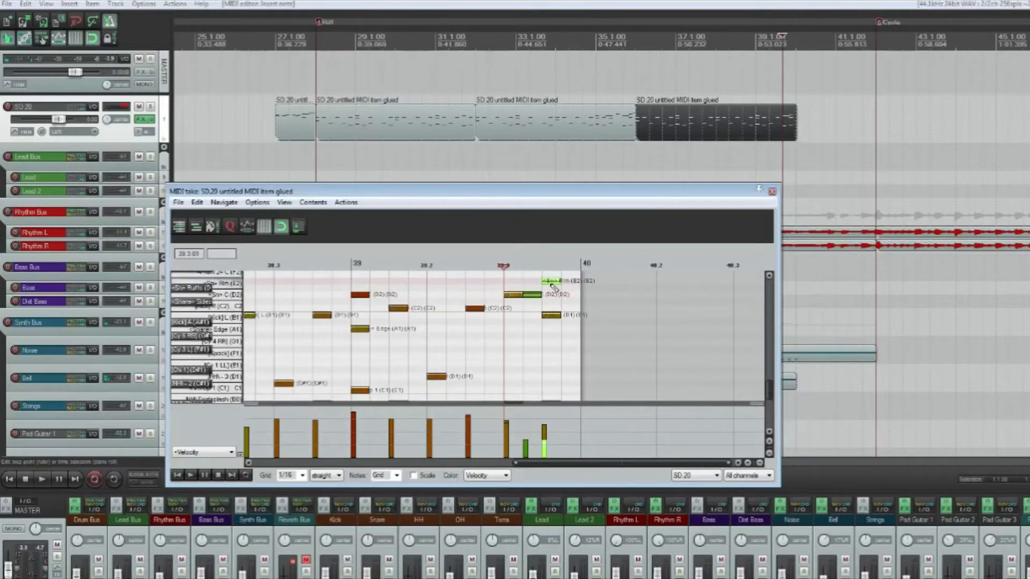
drag(553, 282, 554, 288)
click(570, 295)
drag(563, 448, 567, 435)
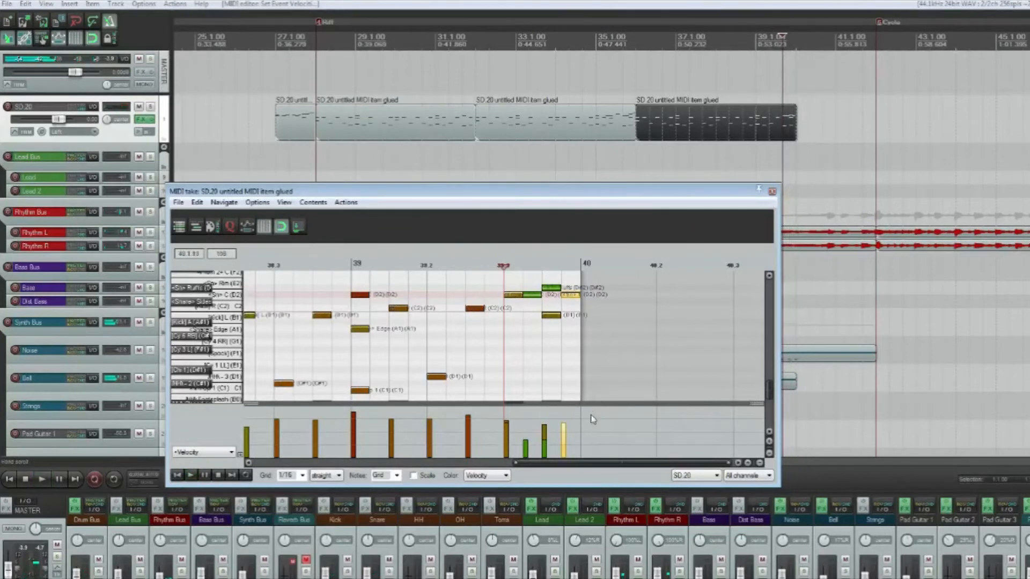
key(space)
key(space)
key(Escape)
Step: Paste a copied SD.20 riff item at 40.1.00 and trim its end to the Cycle marker at bar 42
click(541, 114)
key(ctrl+c)
click(793, 129)
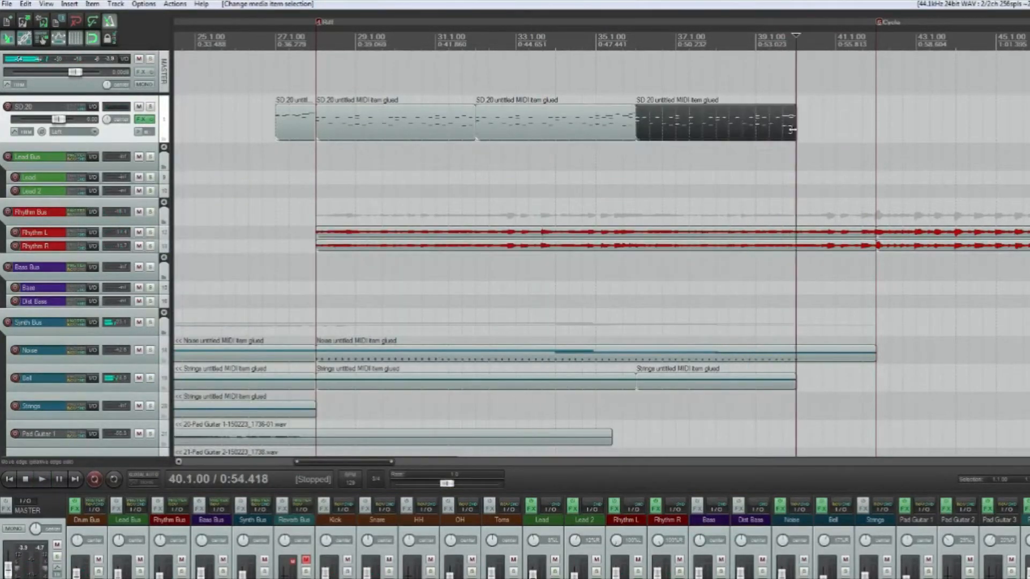
key(ctrl+v)
click(794, 45)
scroll(797, 83, up, 2)
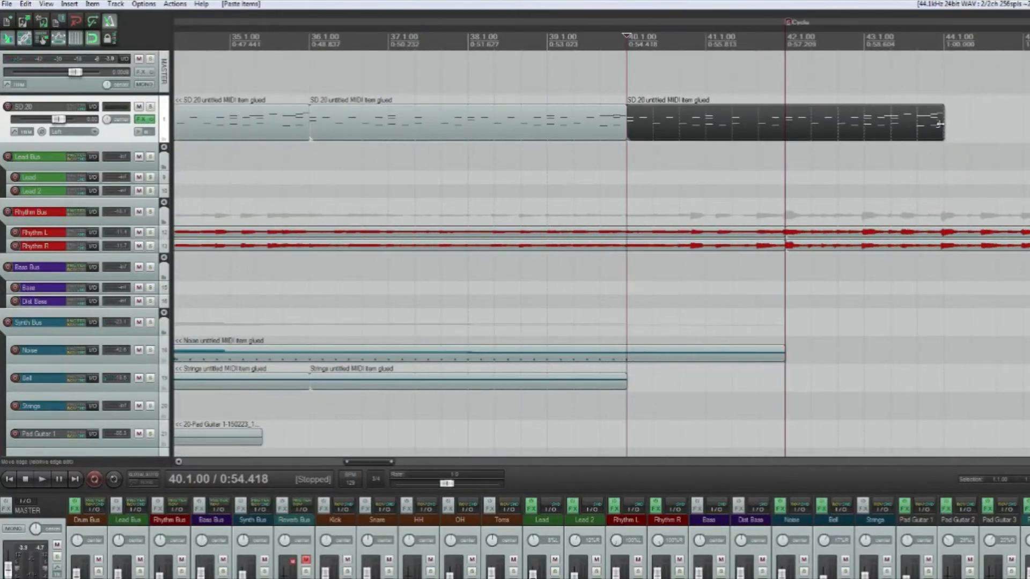
drag(939, 125, 785, 125)
Step: Play the pasted item from 40.1.00 in the MIDI editor and delete its kick, snare and cymbal notes from F1 to D2
click(675, 123)
double_click(676, 124)
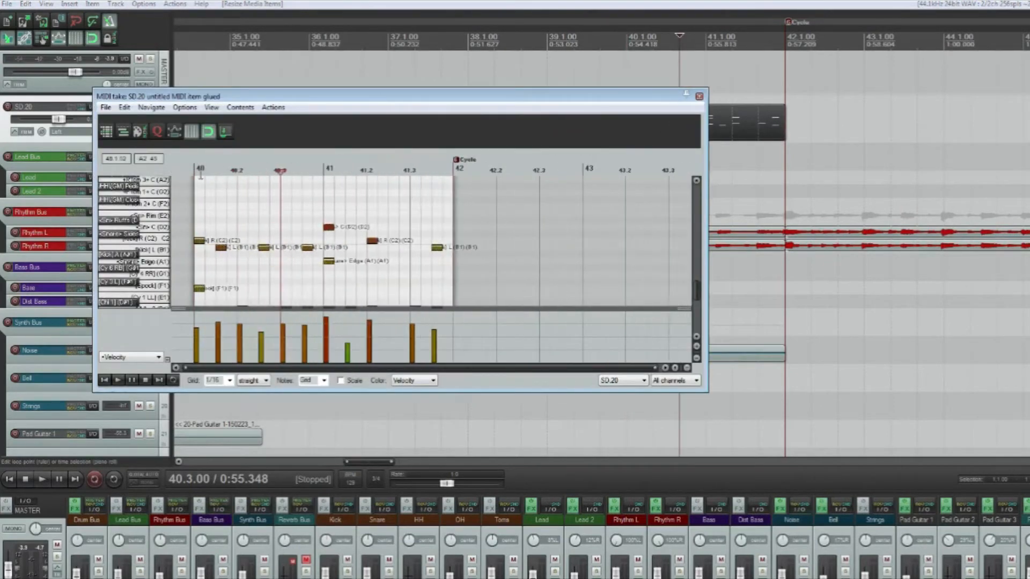
click(194, 169)
key(space)
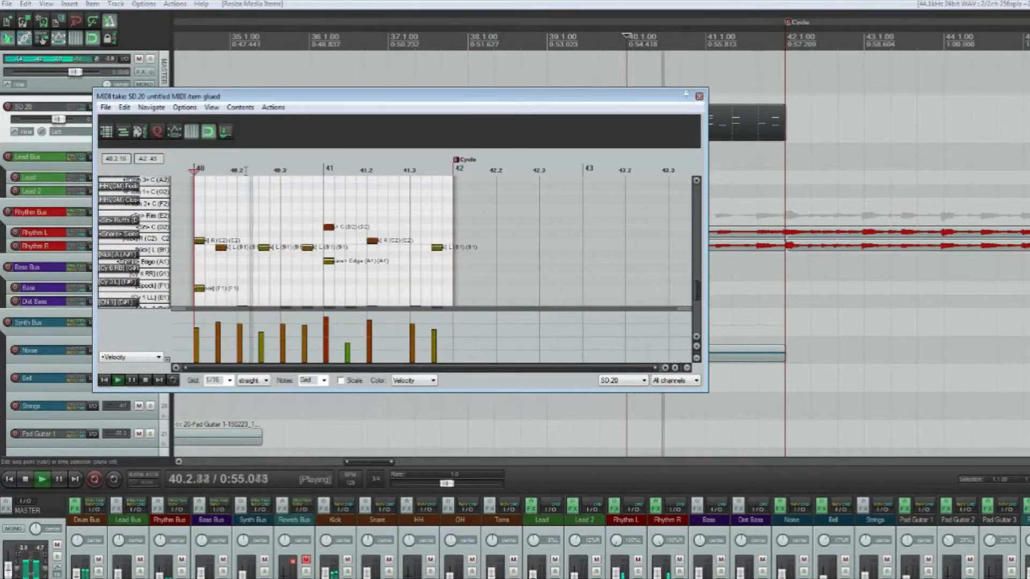
key(space)
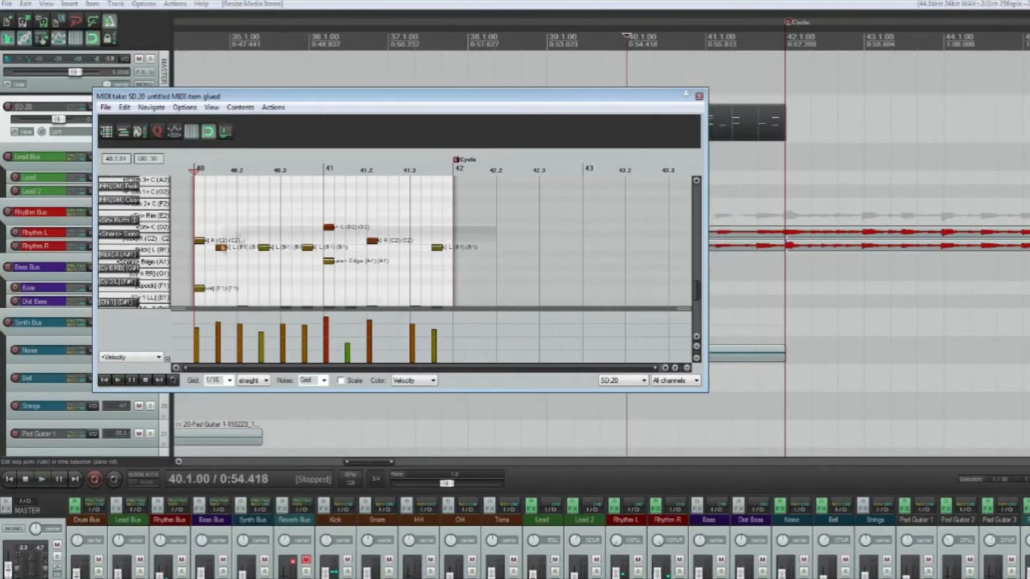
drag(192, 284, 496, 224)
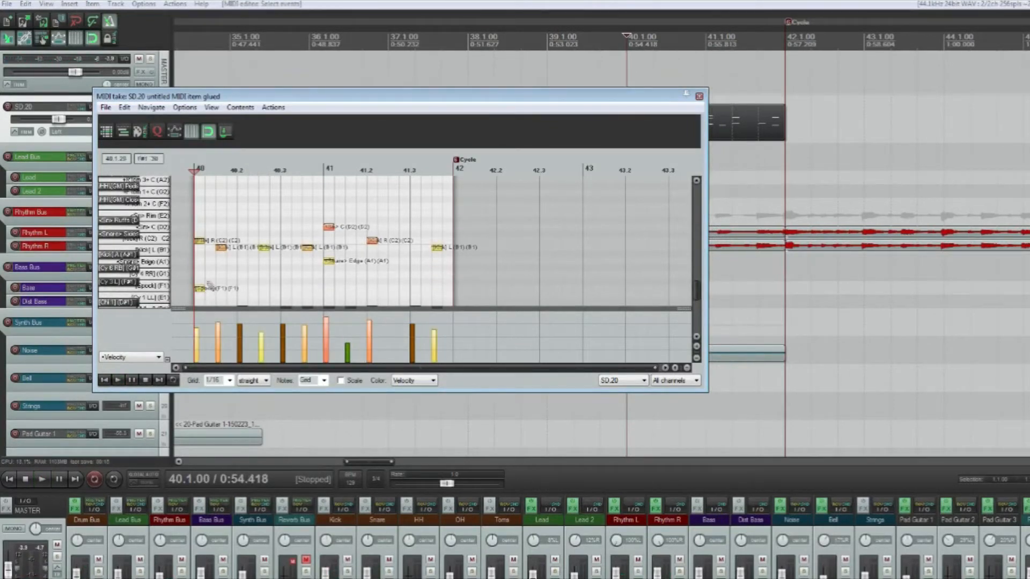
key(Delete)
Step: Insert a Kick R (C2) note at 40.1.00 and a Kick L (B1) note half a beat after it, and lower their velocities slightly
click(199, 241)
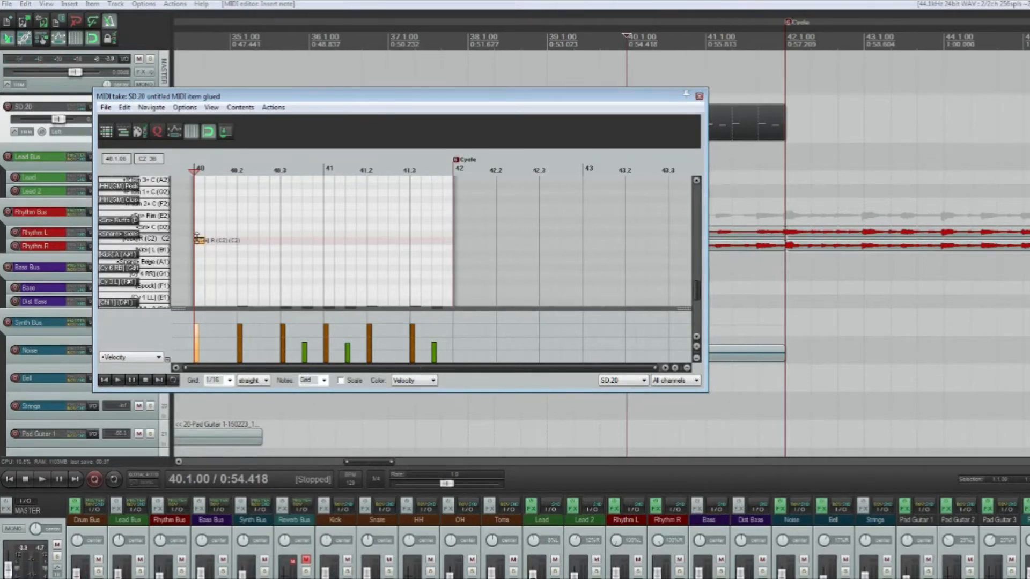
drag(197, 238, 192, 194)
click(220, 249)
key(space)
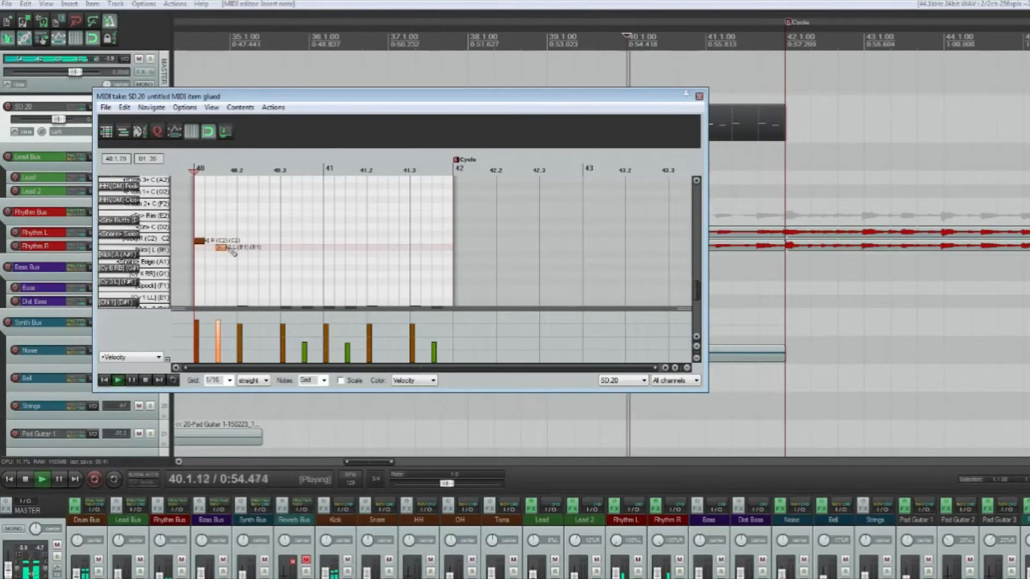
key(space)
click(219, 324)
click(202, 331)
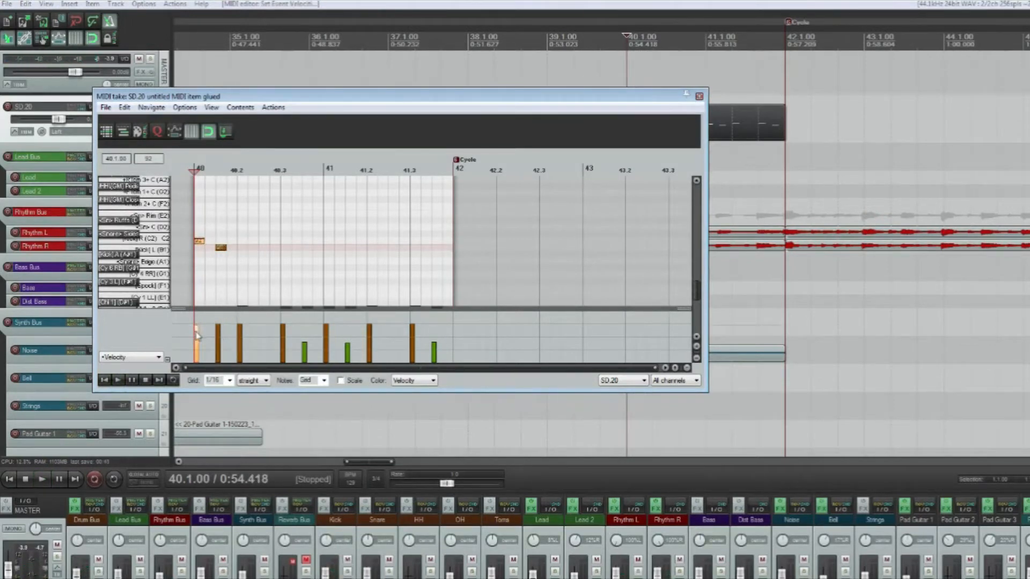
Step: Insert a Kick L (B1) note at 40.2.50 and a Snare C (D2) note at 40.3.00, playing the pattern after each
click(265, 248)
key(space)
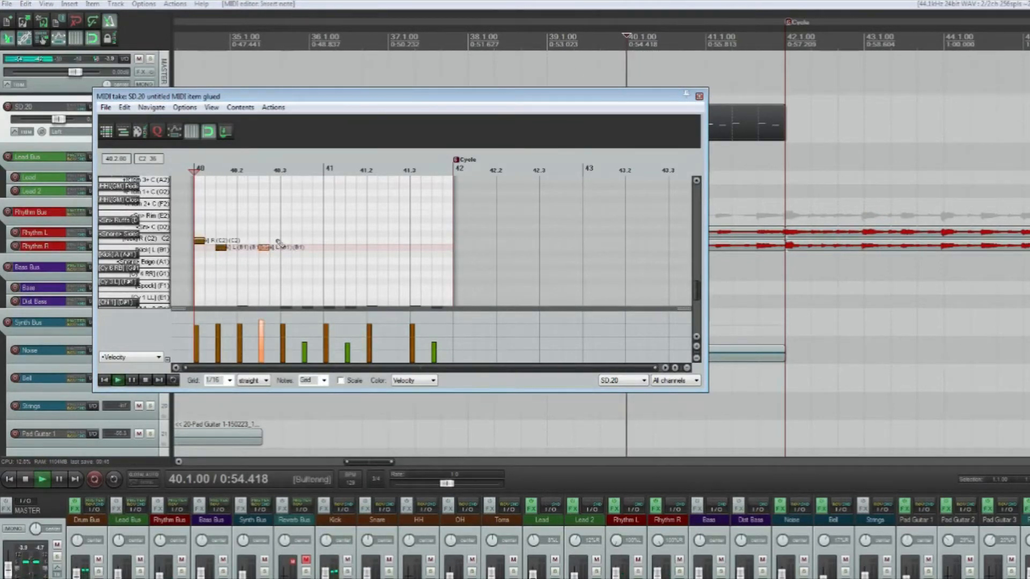
key(space)
click(285, 226)
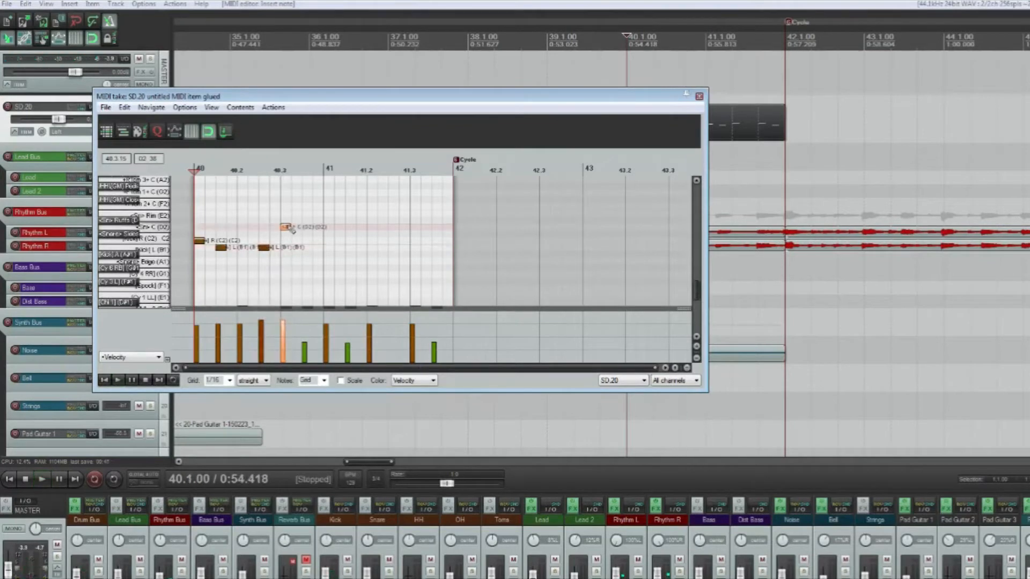
key(space)
key(space)
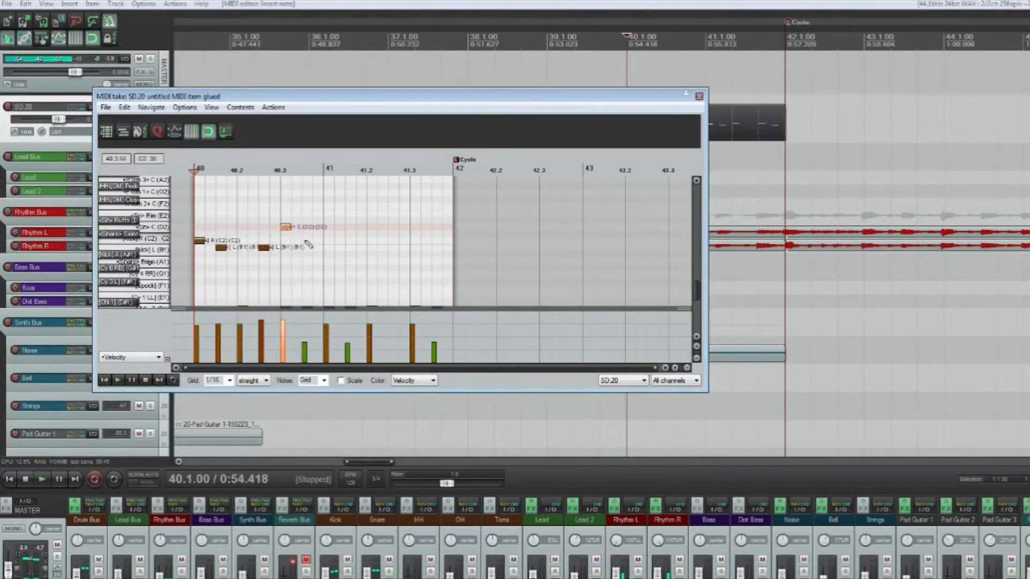
Step: Add a Kick L (B1) note at 40.3.50 and Snare C (D2) notes at 41.1.00 and 41.2.00, and play the pattern
click(307, 247)
click(328, 226)
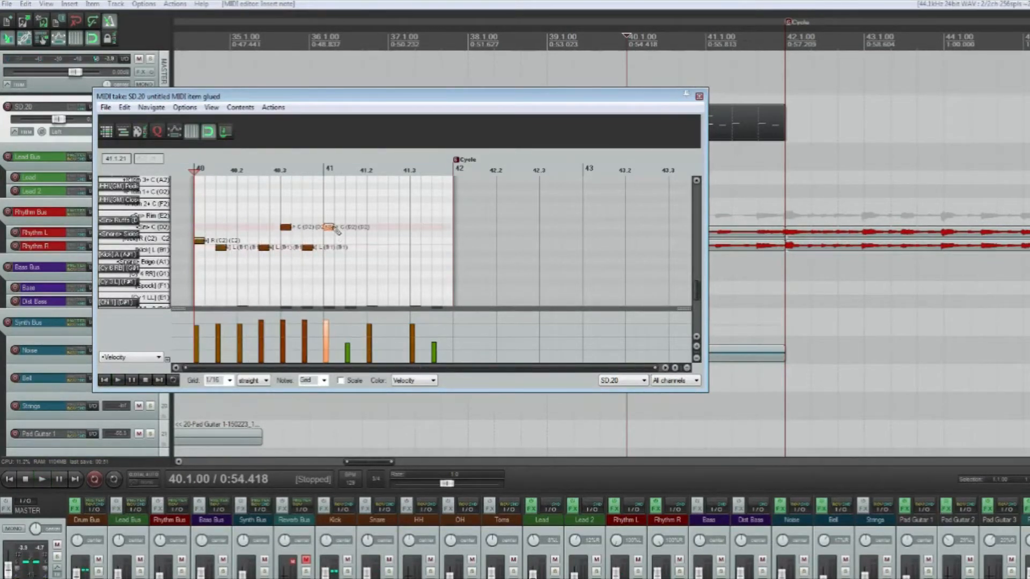
click(372, 227)
key(space)
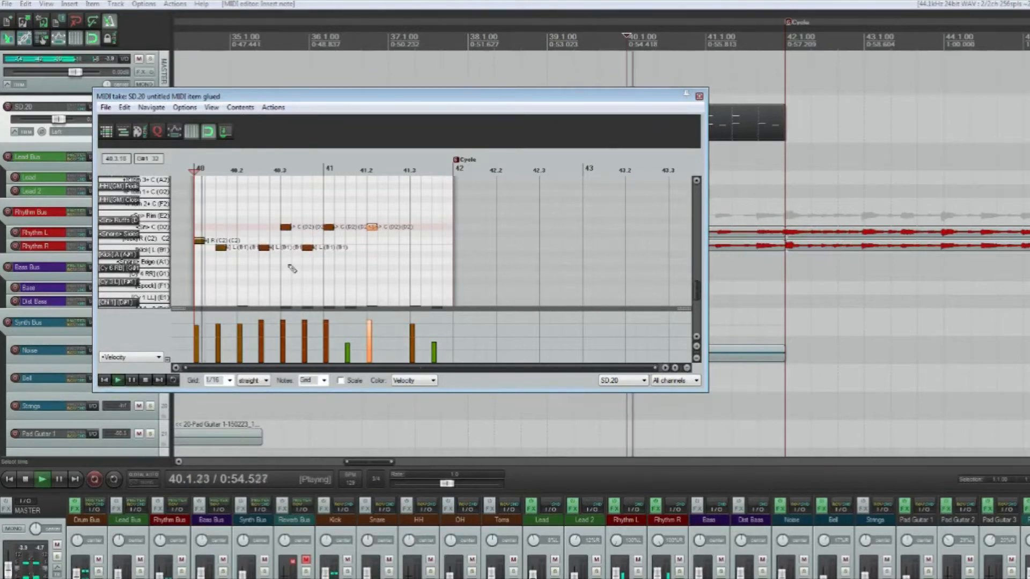
key(space)
Step: Lower the velocity of the snare note at 40.3.00 and add a softer Edge (A1) note at 41.2.00
click(282, 335)
key(space)
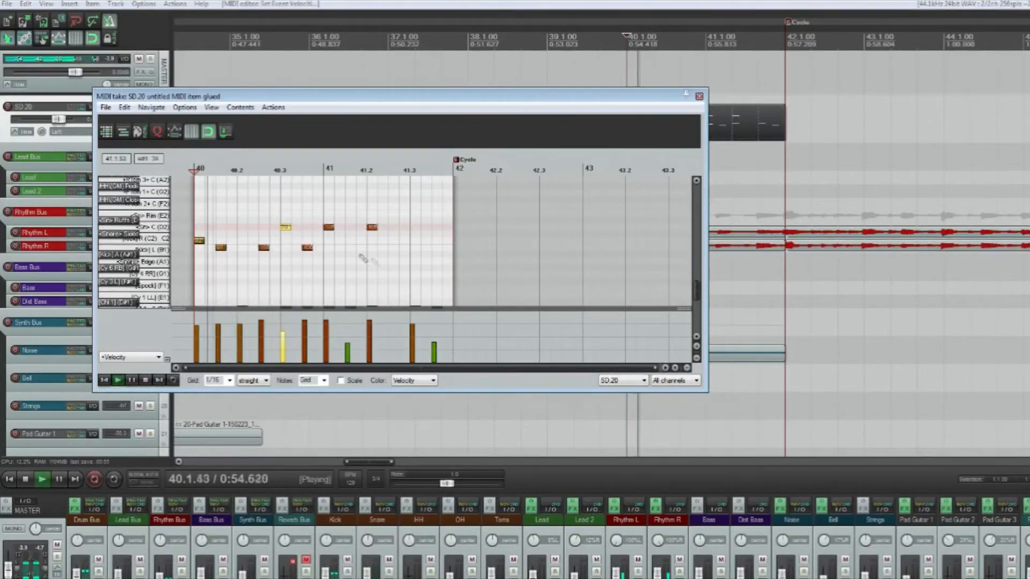
key(space)
click(373, 262)
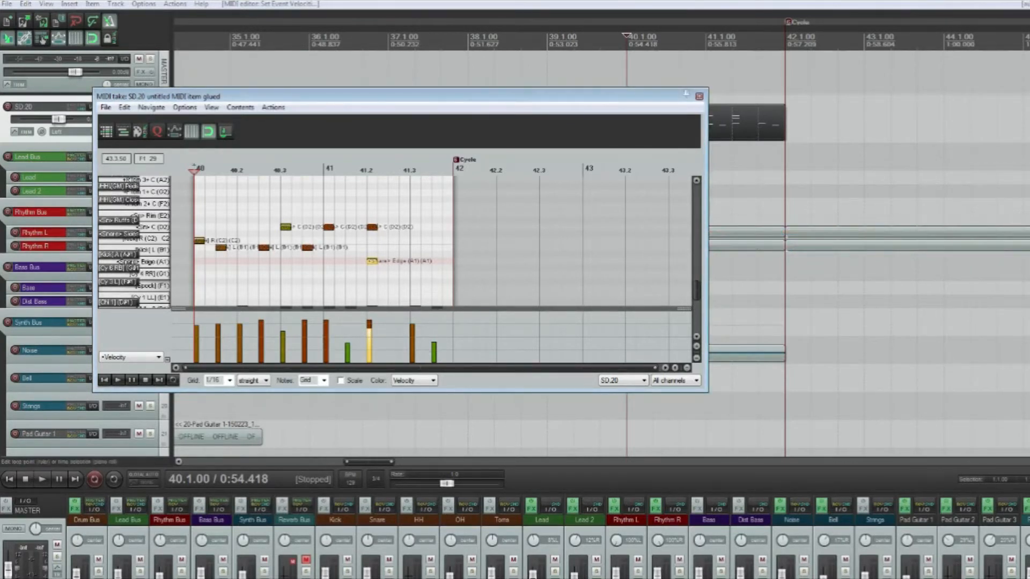
key(space)
key(space)
Step: Add two Snare C (D2) sixteenths at 41.1.50 and 41.1.75 with rising velocities, and play the pattern
click(352, 228)
click(361, 227)
drag(343, 217, 359, 242)
drag(341, 351, 358, 333)
key(space)
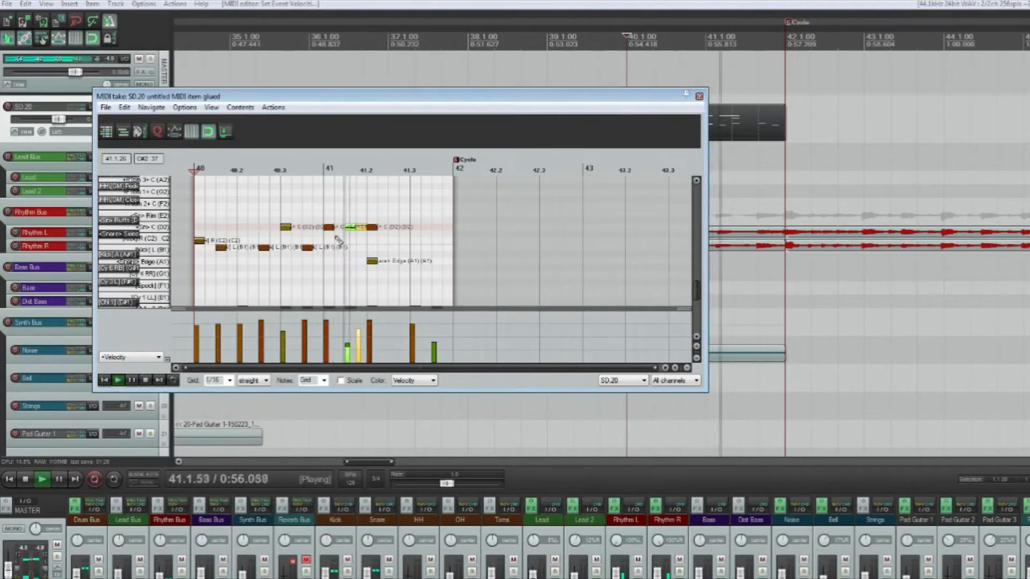
key(space)
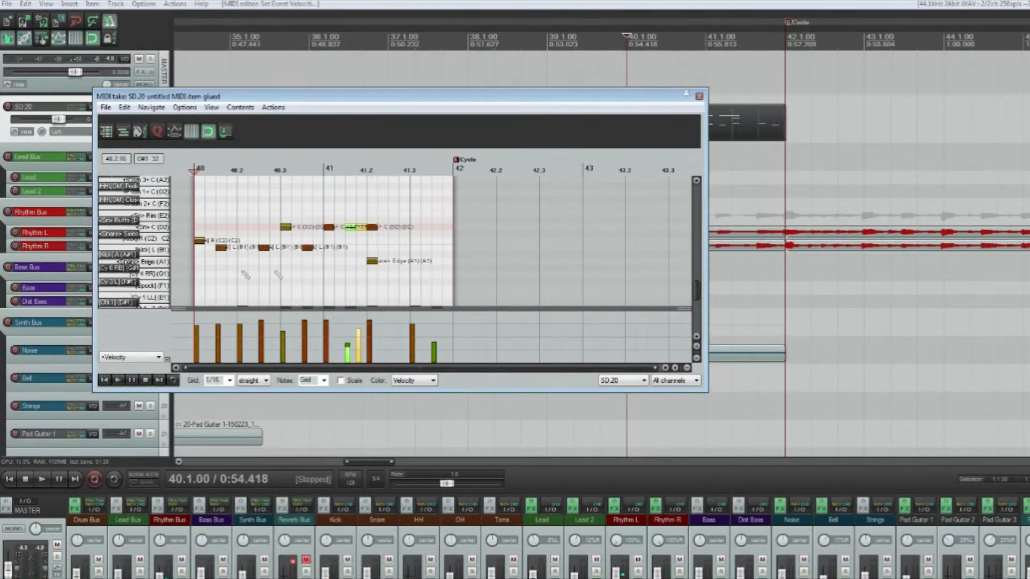
Step: Replace the Snare C (D2) and Edge (A1) notes at 41.2.00 with Spock (F1) and Kick R (C2) notes
click(371, 288)
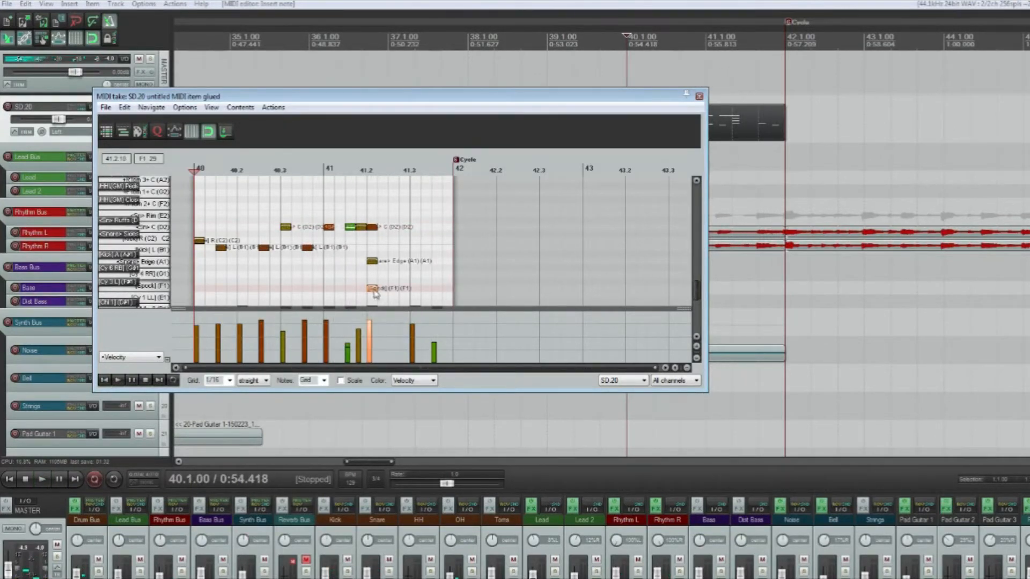
drag(369, 211, 382, 280)
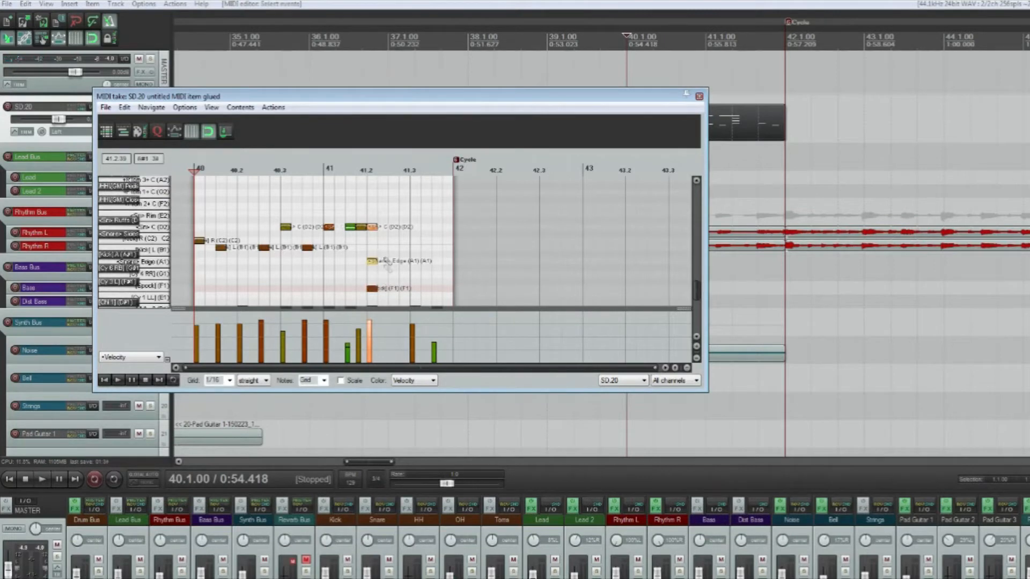
key(Delete)
click(372, 241)
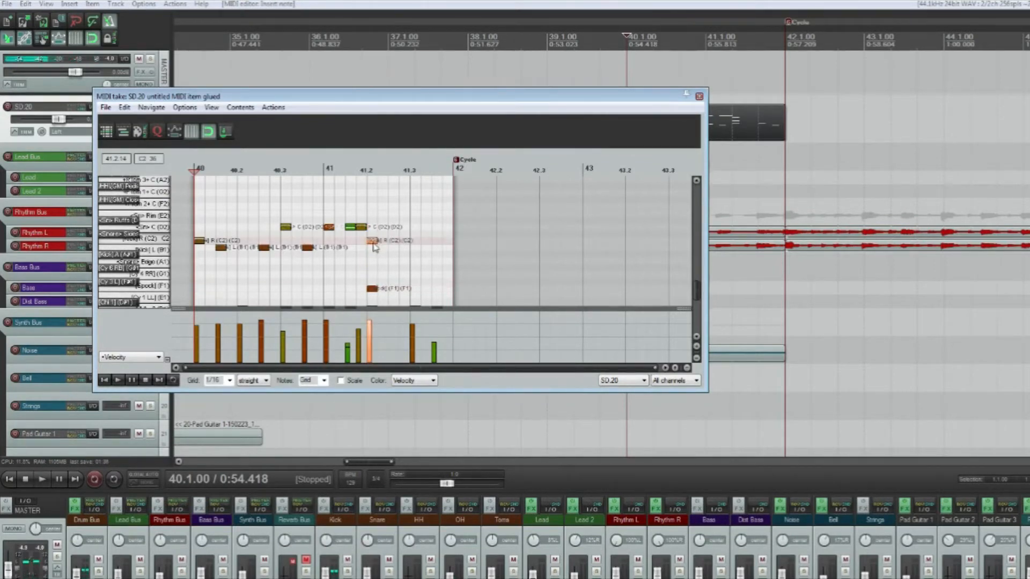
Step: Add a Cy 3 L (F#1) note at 41.2.00 and lower the velocity of the Spock (F1) note there
click(372, 282)
click(371, 290)
mouse_move(369, 322)
mouse_down()
mouse_move(369, 336)
mouse_move(371, 324)
mouse_up()
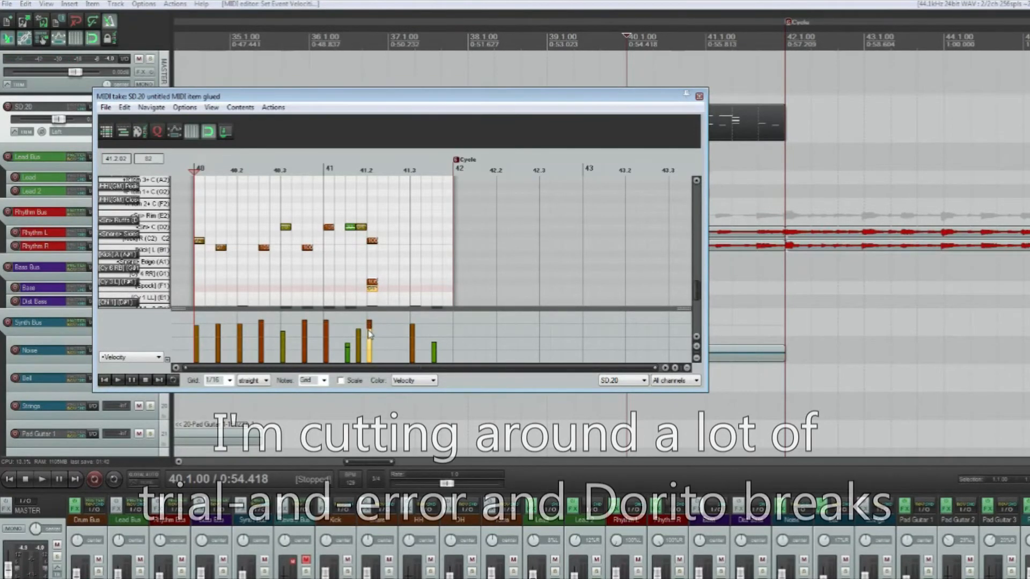
Step: Add a Cy 3 L (F#1) note at 40.1.00 and a Cy 4 RR (G1) note at 40.2.50
scroll(279, 268, down, 2)
click(198, 261)
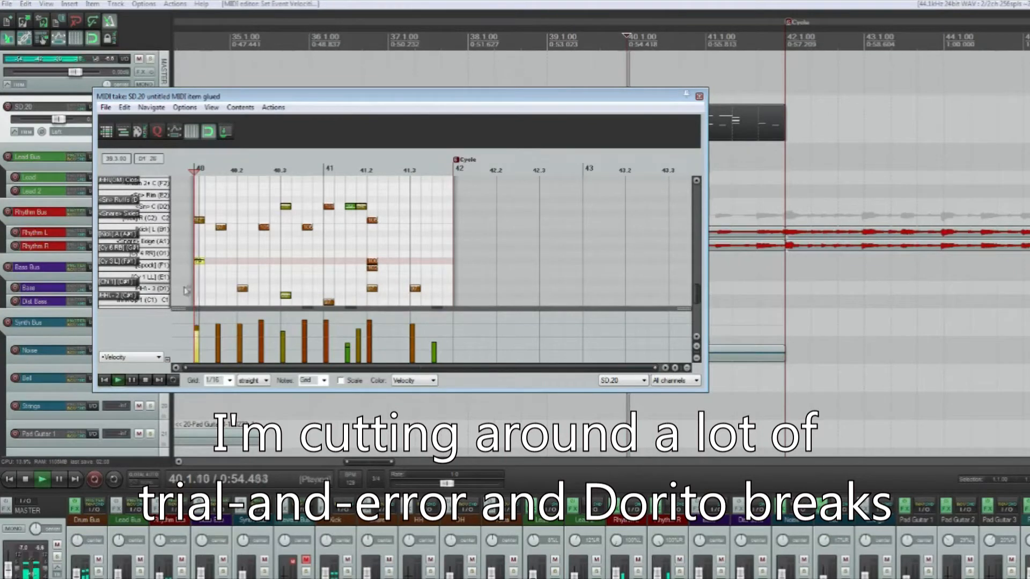
click(263, 254)
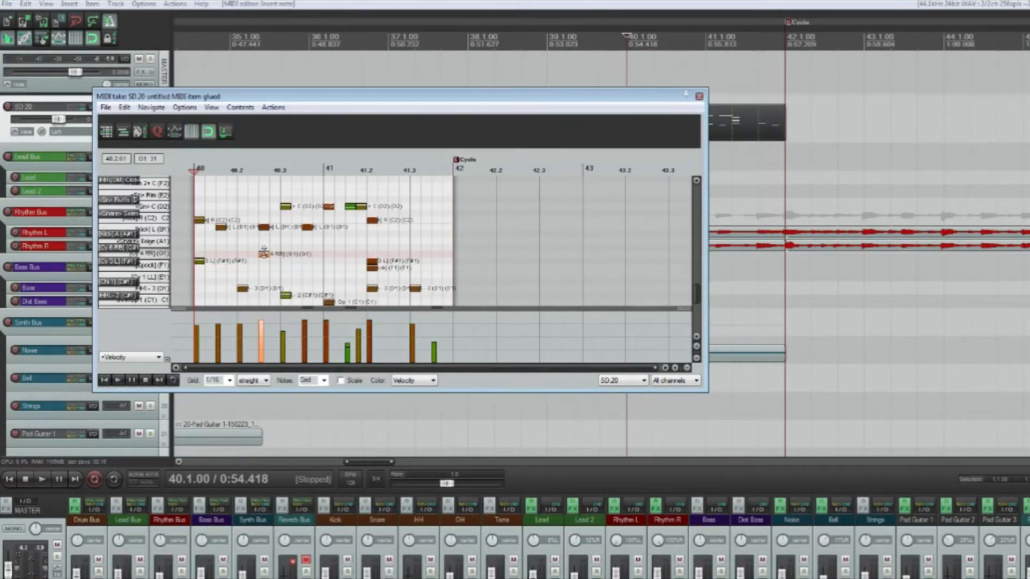
Step: Move the Cy 4 RR (G1) note at 40.2.50 to Spock (F1) with a lower velocity, and audition the pattern
drag(263, 254, 262, 267)
key(space)
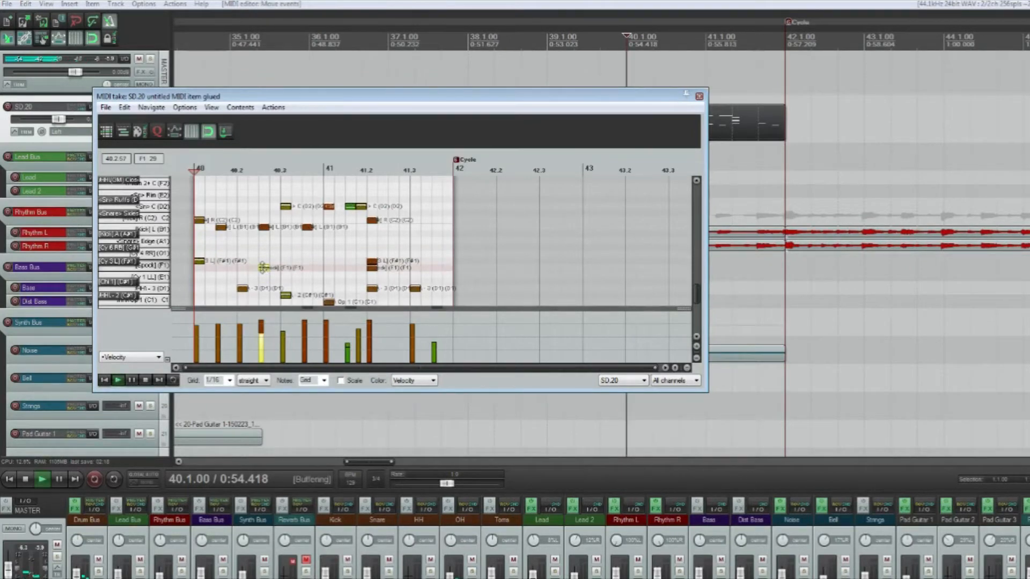
key(space)
key(space)
key(space)
key(space)
key(space)
key(space)
key(space)
Step: Try the hi-hat note at 40.2.00 on Tom 2 C (F2), audition it, and delete the note
drag(242, 292, 243, 187)
key(space)
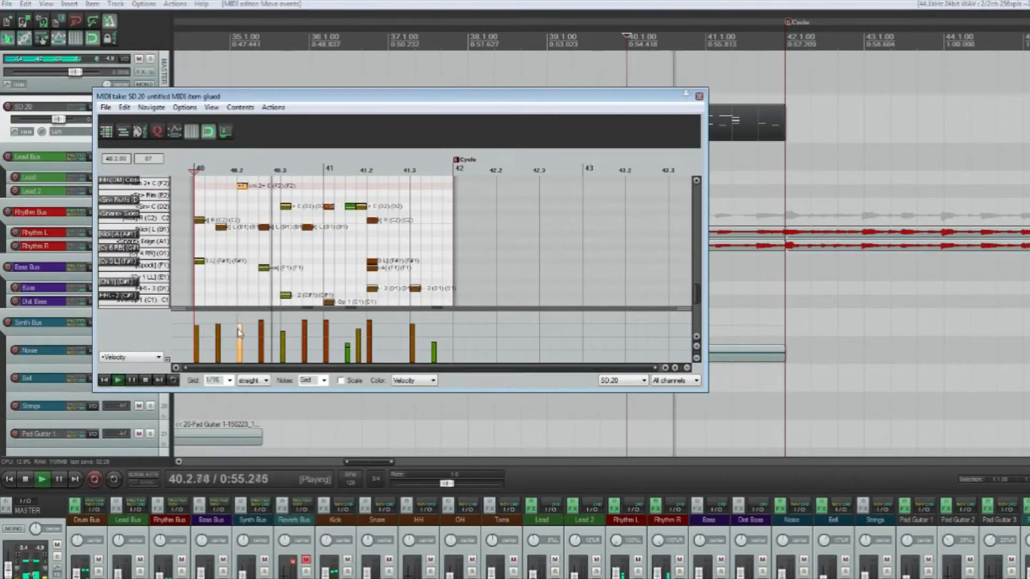
click(240, 333)
key(space)
key(Delete)
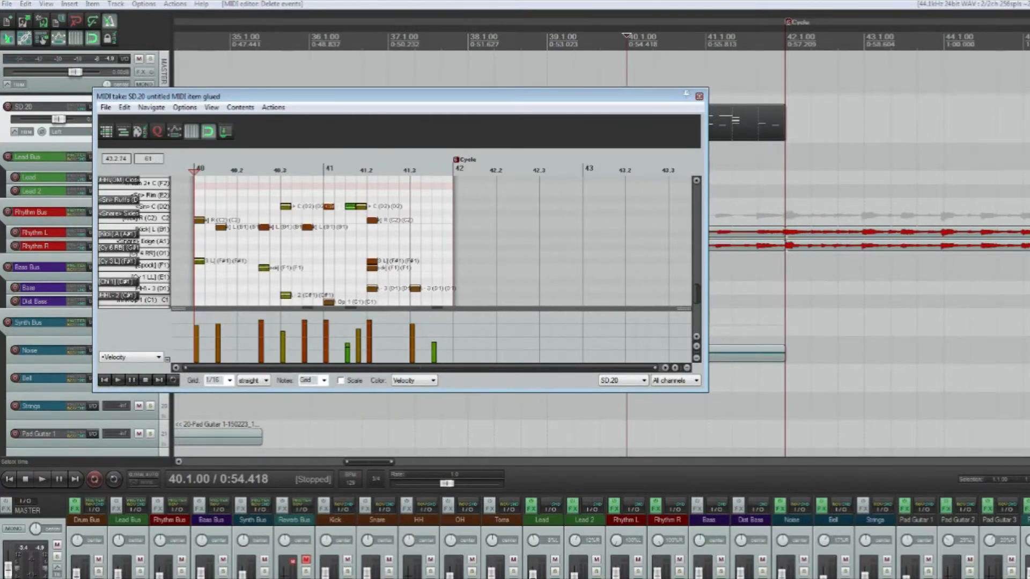
Step: Delete the two hi-hat notes from 41.3.00 to the end of the item, on the D1 and Closed edge (A#0) rows
key(alt+Tab)
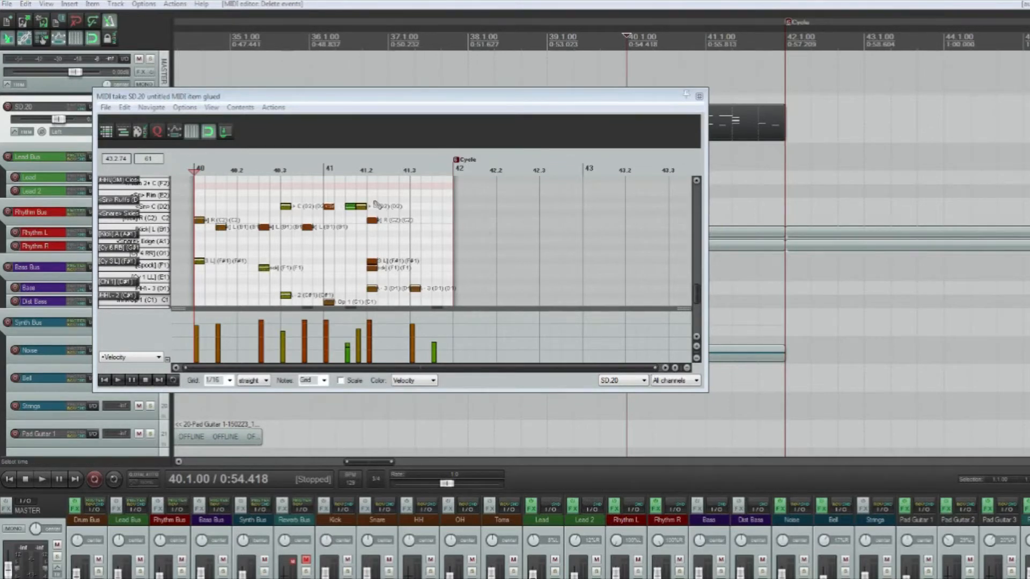
click(449, 233)
scroll(437, 233, down, 7)
click(415, 193)
drag(459, 193, 413, 244)
key(Delete)
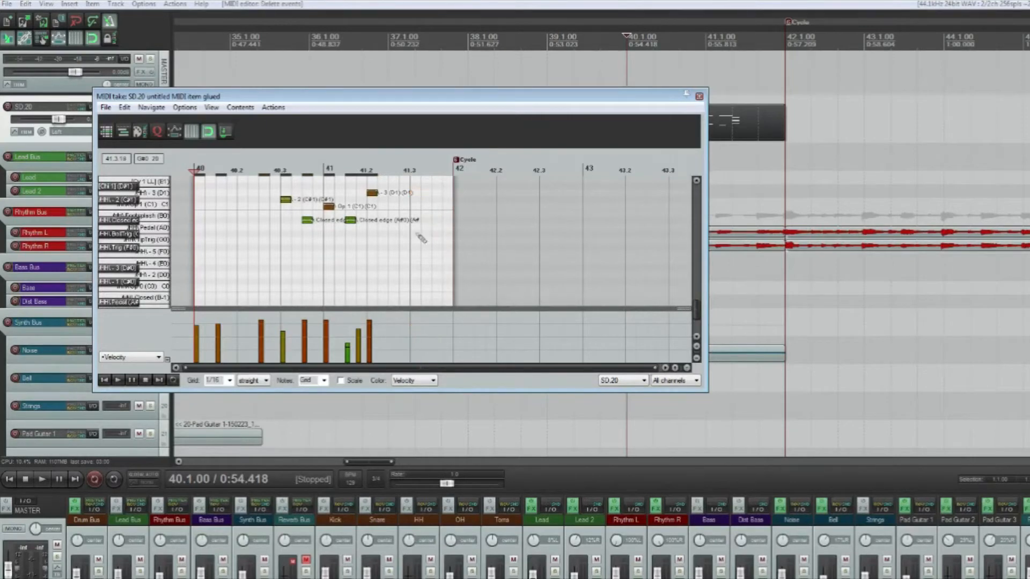
scroll(132, 231, up, 5)
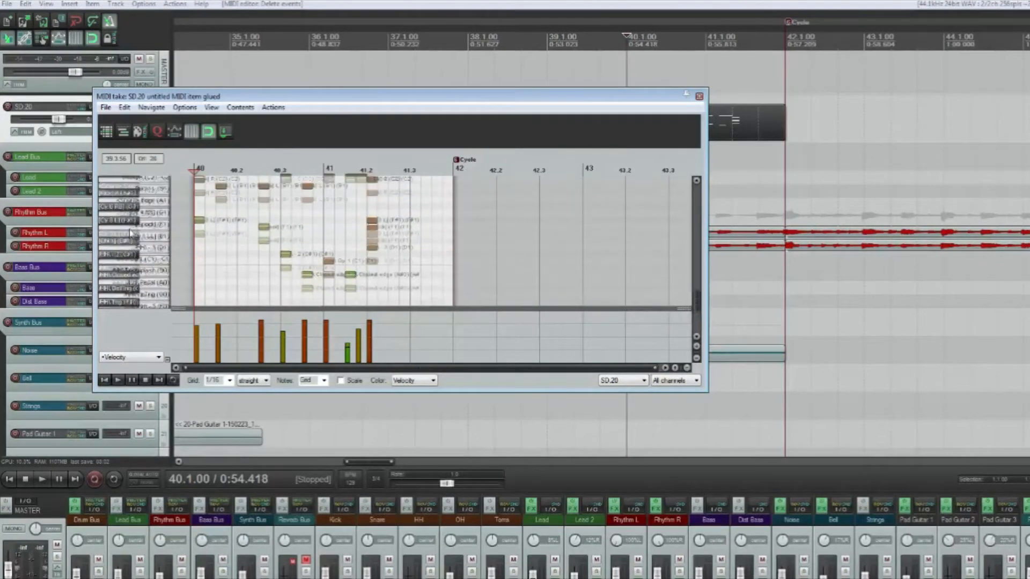
scroll(131, 232, up, 1)
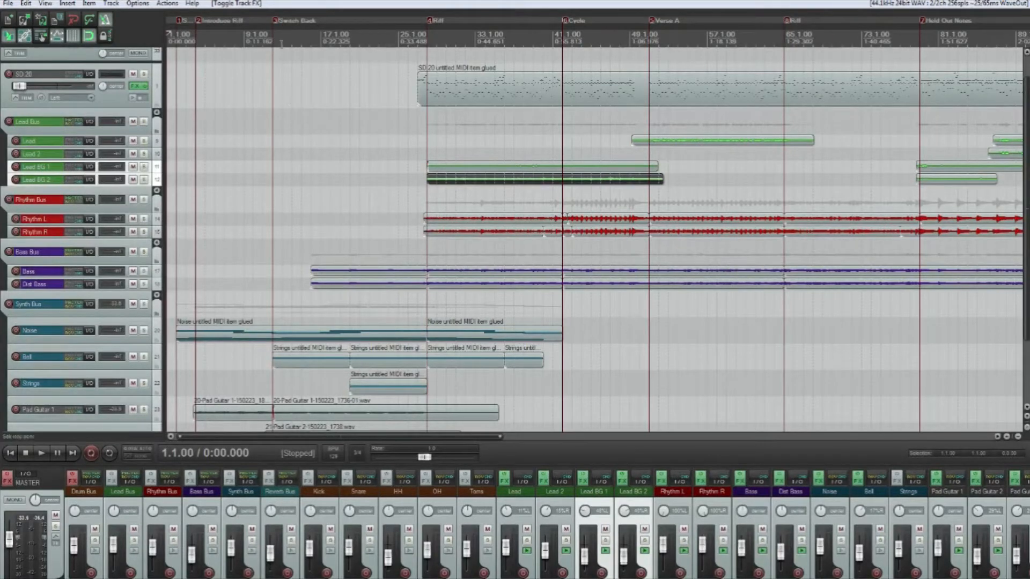
Step: Select both SD.20 drum items that meet at the Verse A marker and glue them into one item
scroll(319, 168, down, 3)
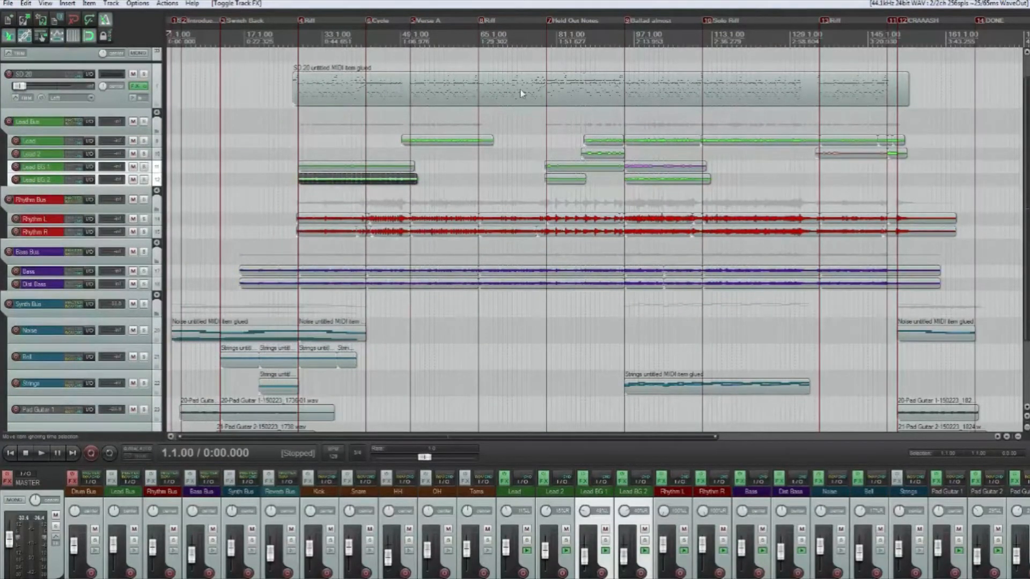
click(425, 90)
ctrl+click(389, 96)
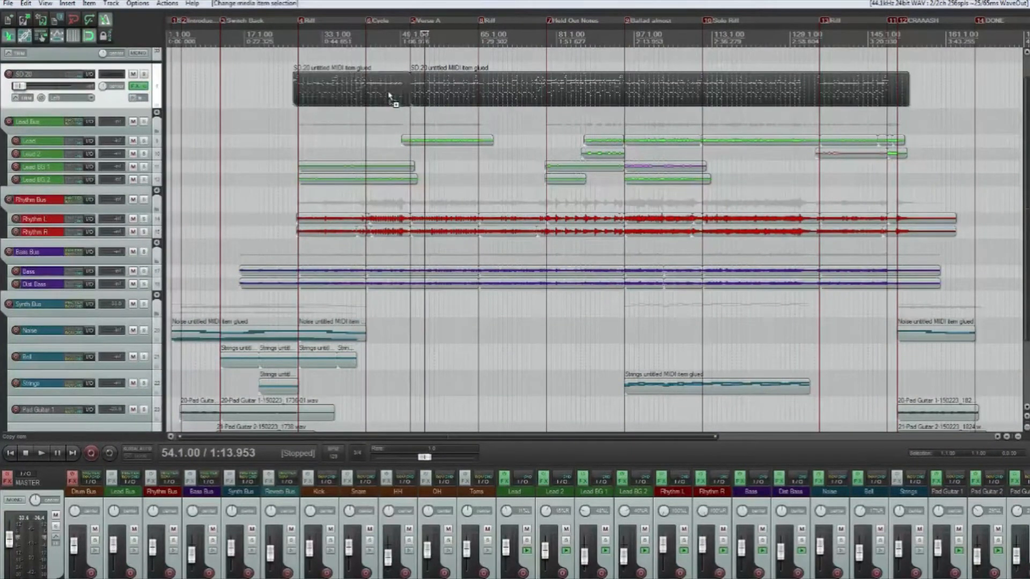
right_click(401, 97)
mouse_move(437, 141)
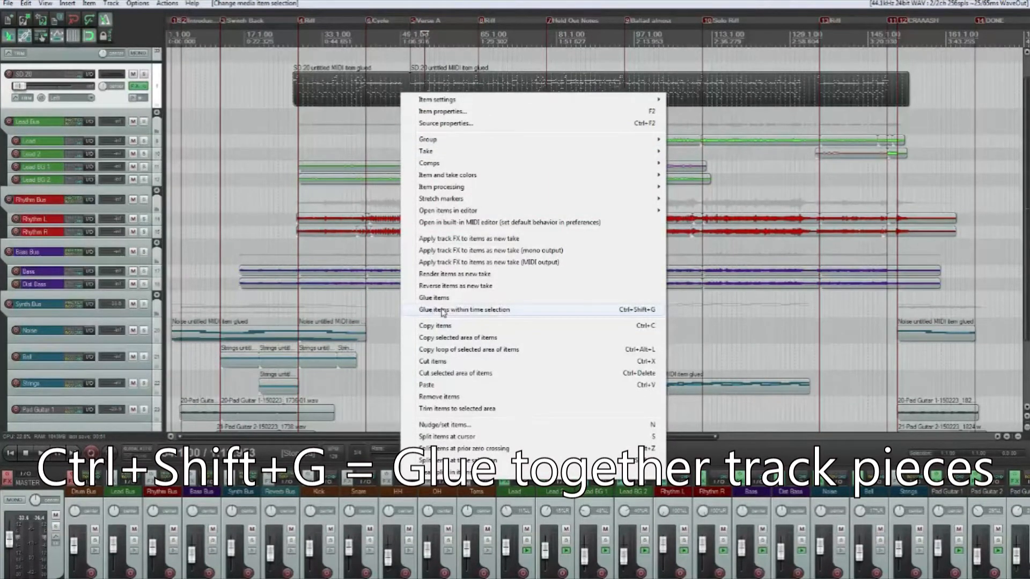
click(441, 311)
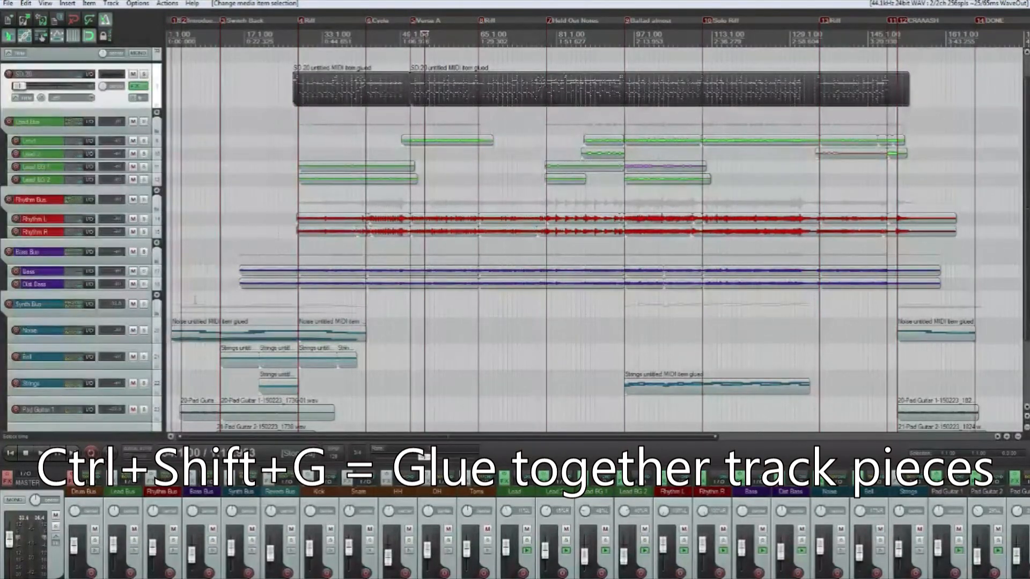
key(ctrl+shift+g)
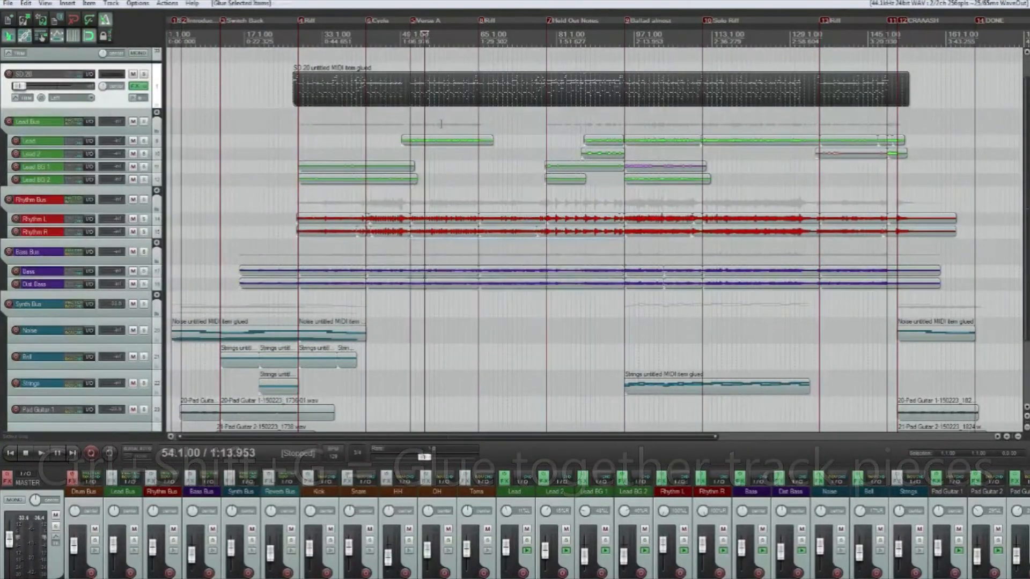
Step: Open the glued SD.20 item for MIDI editing, show the Velocity lane, and select the snare and kick notes across the song
double_click(408, 92)
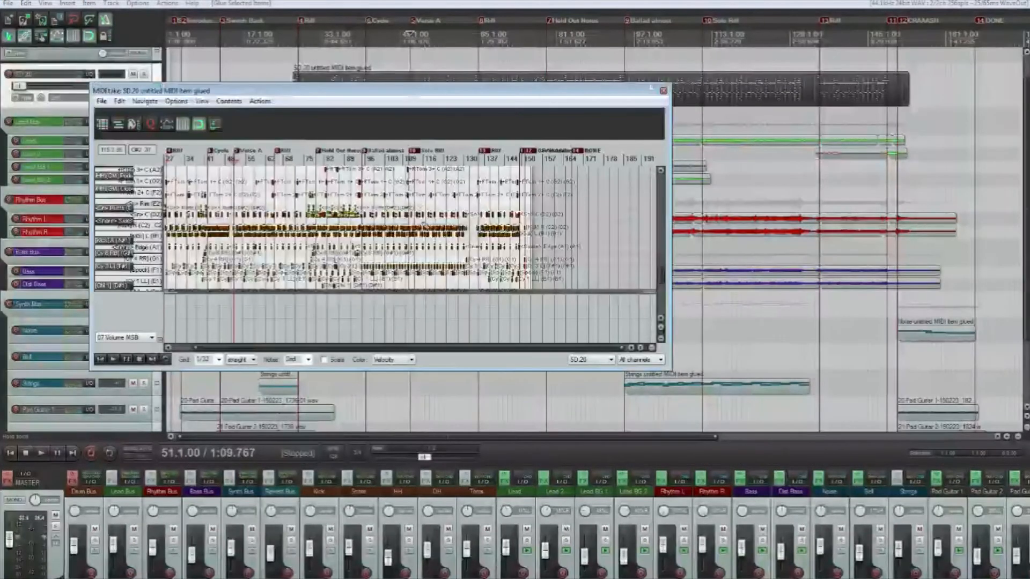
scroll(135, 339, up, 14)
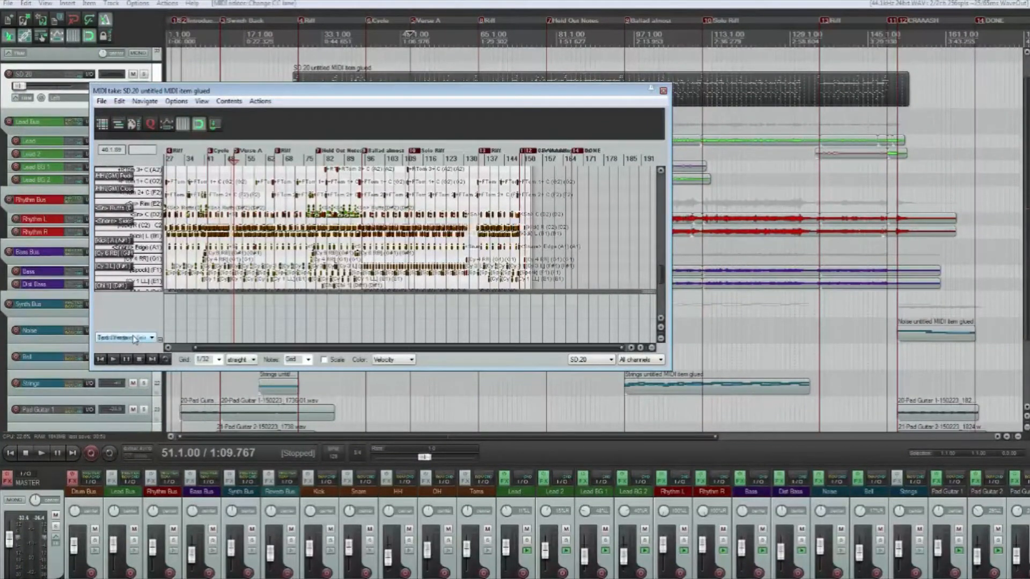
scroll(281, 226, down, 2)
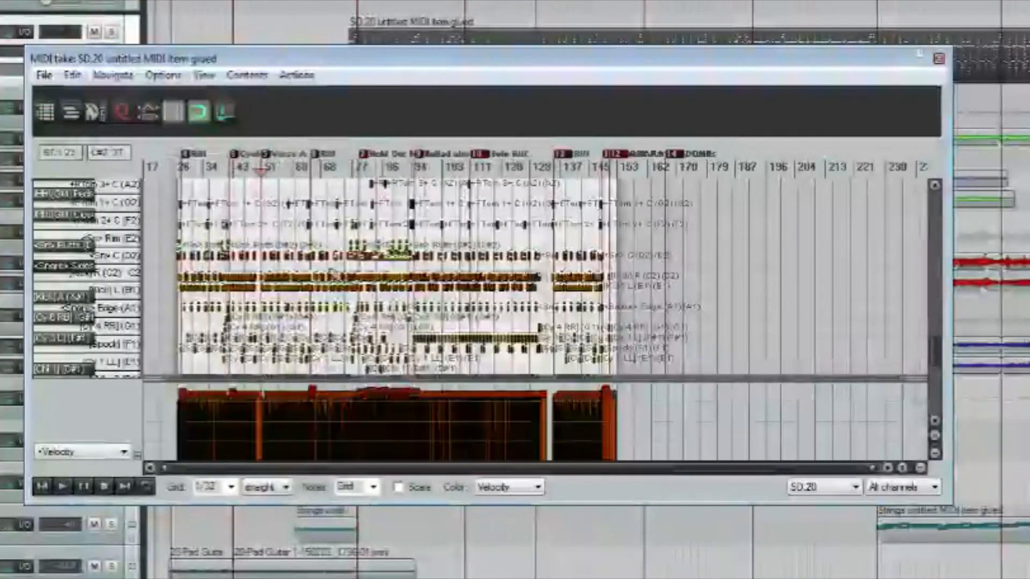
drag(648, 242, 172, 293)
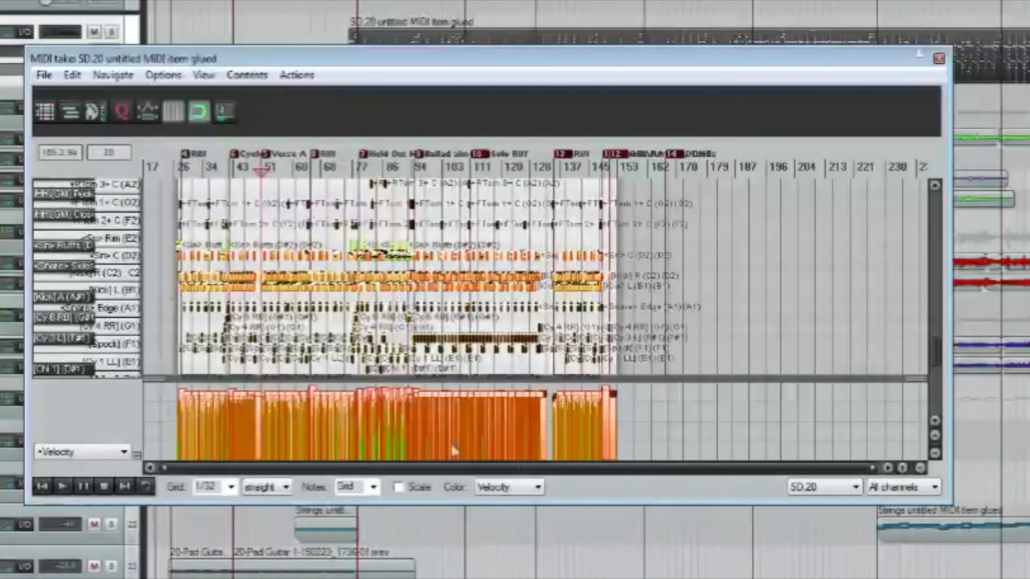
scroll(580, 267, up, 2)
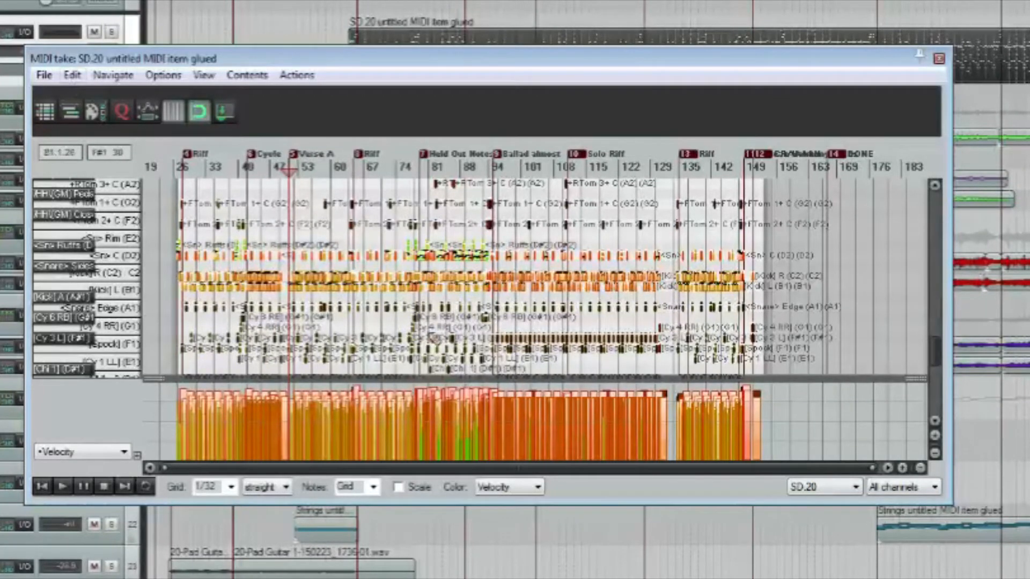
Step: Humanize the selected snare and kick notes with timing 4%, velocity 10% and timing bias 0%
click(72, 75)
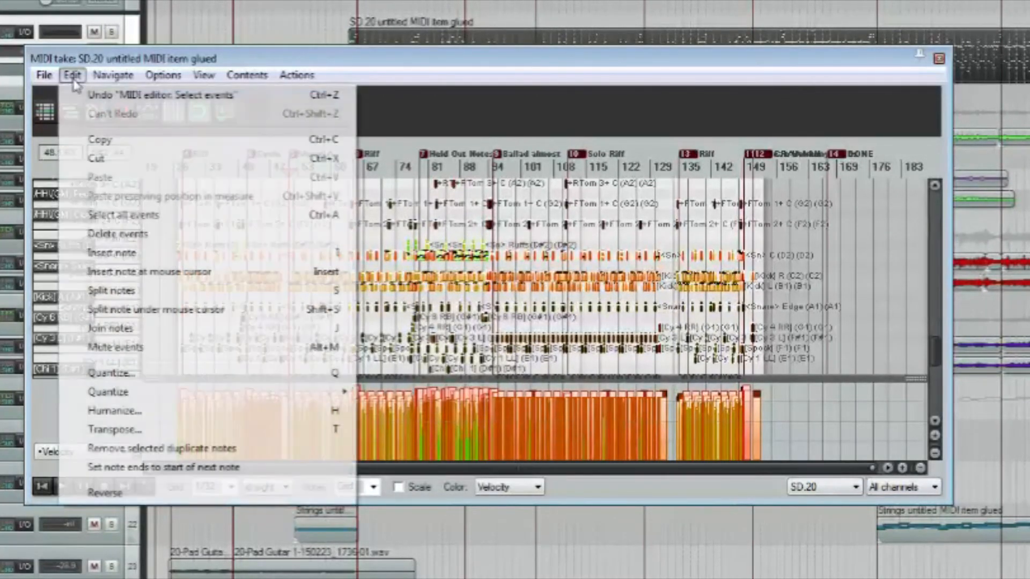
click(134, 412)
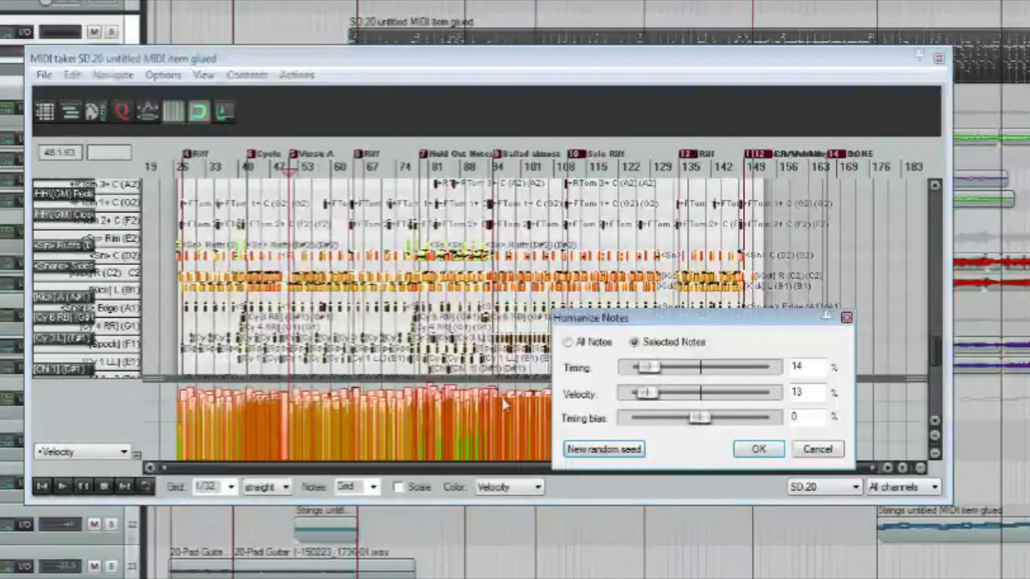
drag(650, 370, 650, 397)
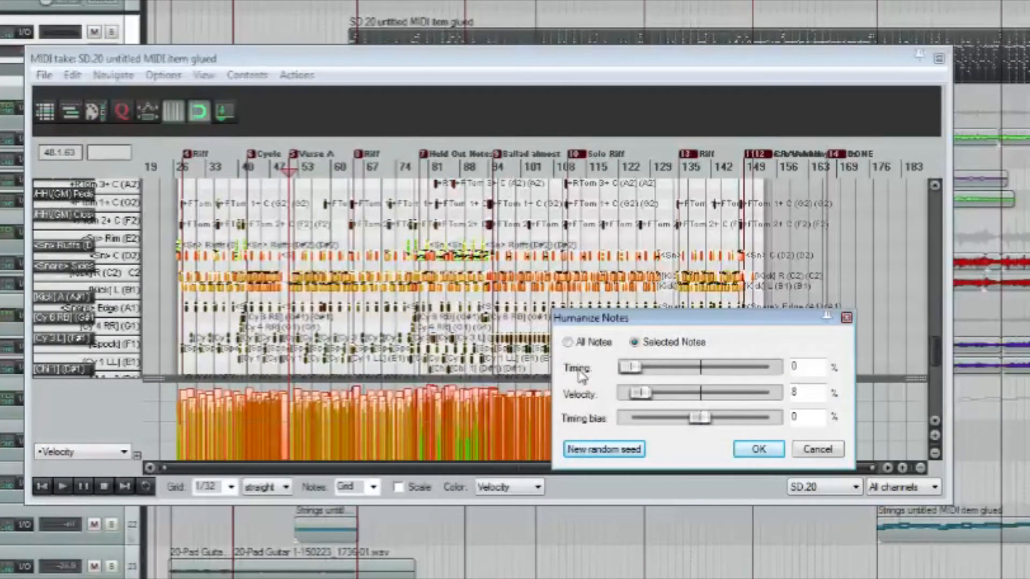
drag(628, 369, 642, 393)
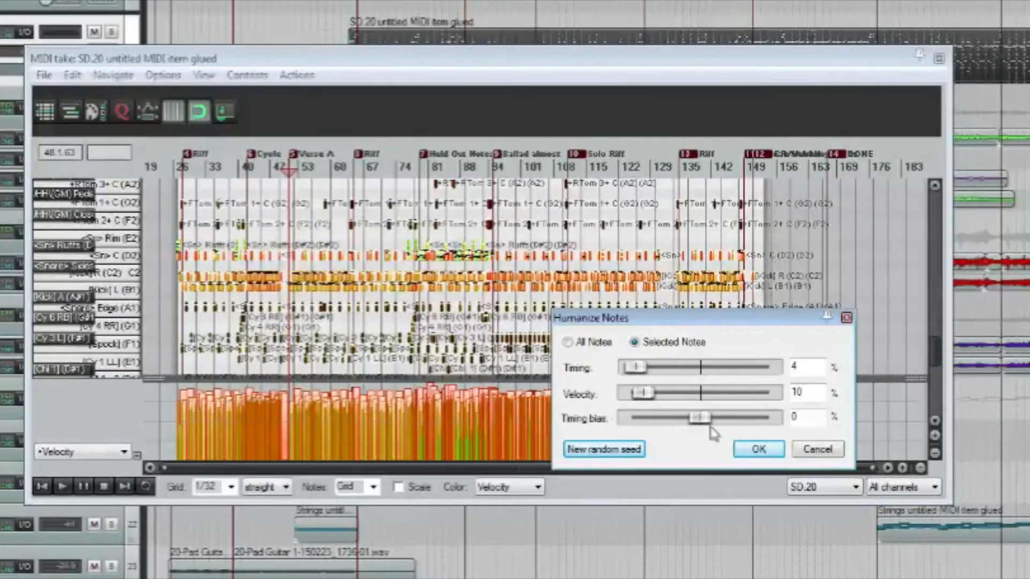
drag(700, 424, 669, 424)
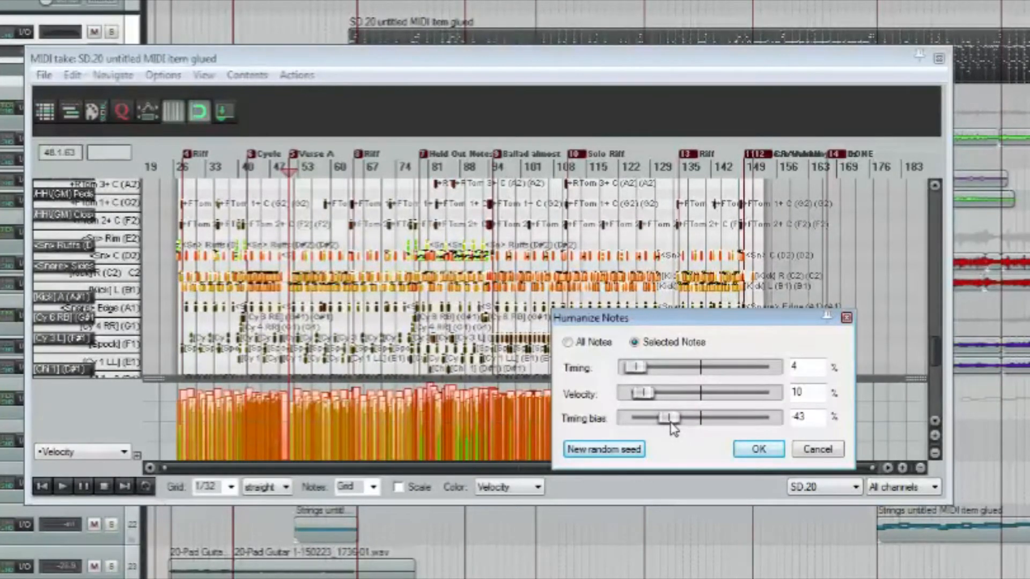
drag(672, 428, 699, 422)
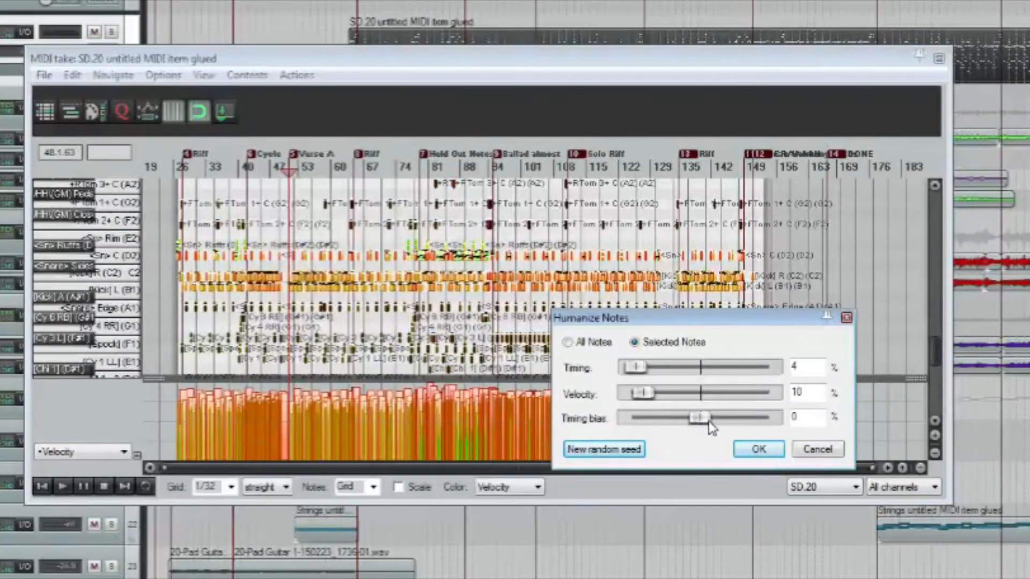
click(758, 449)
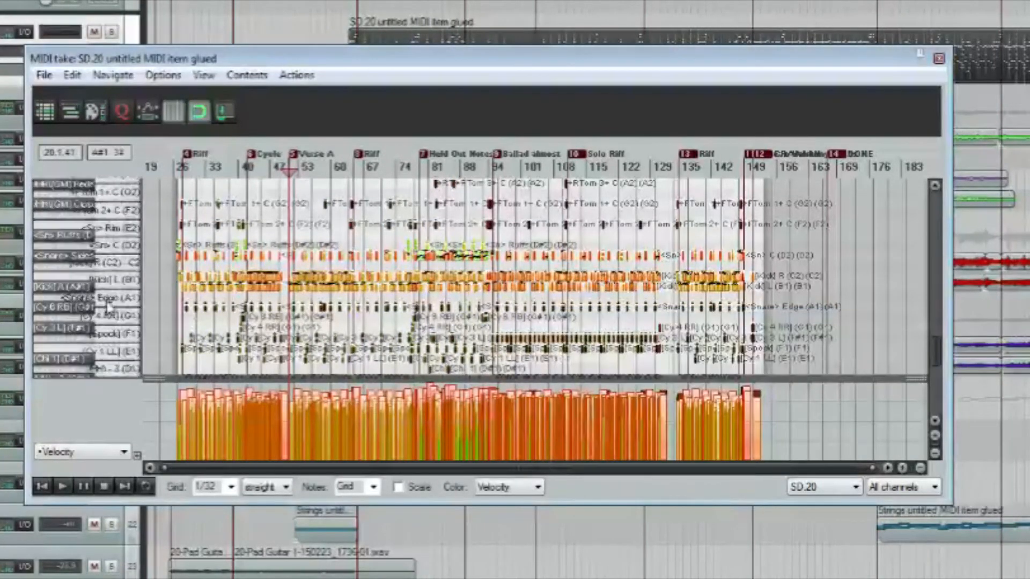
Step: Select the cymbal and hi-hat notes across the song and humanize them with a higher timing amount
scroll(835, 250, down, 3)
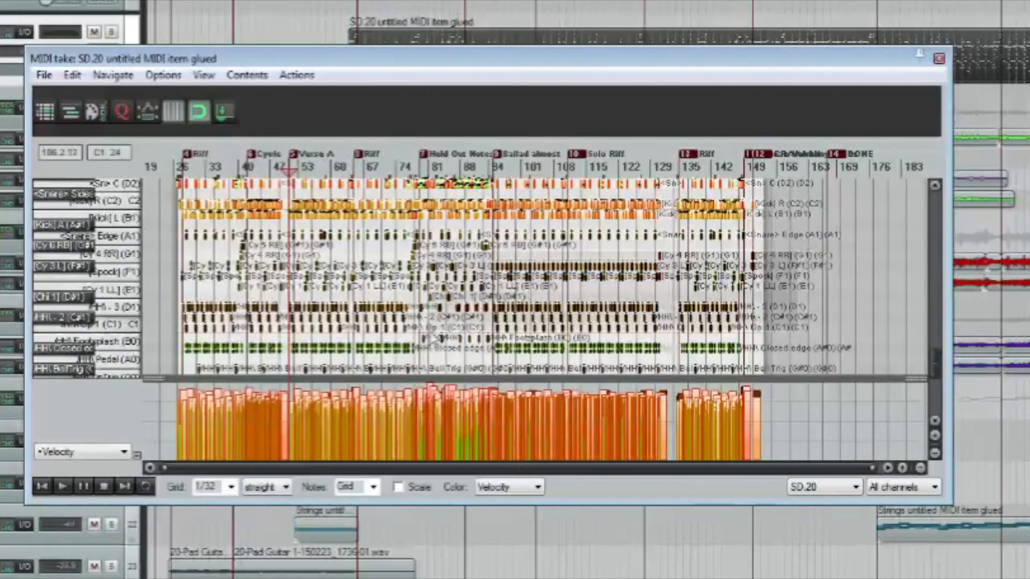
scroll(130, 294, down, 3)
key(ctrl+a)
key(h)
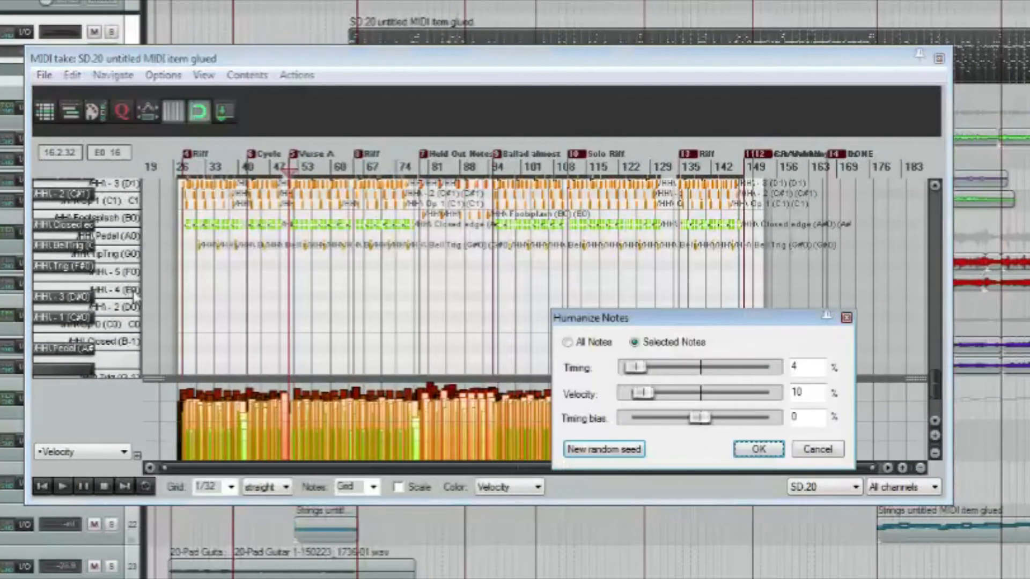
drag(642, 393, 650, 370)
click(758, 449)
Step: Select the tom notes, humanize them with timing 10% and velocity 13%, and close the MIDI editor
scroll(115, 244, up, 10)
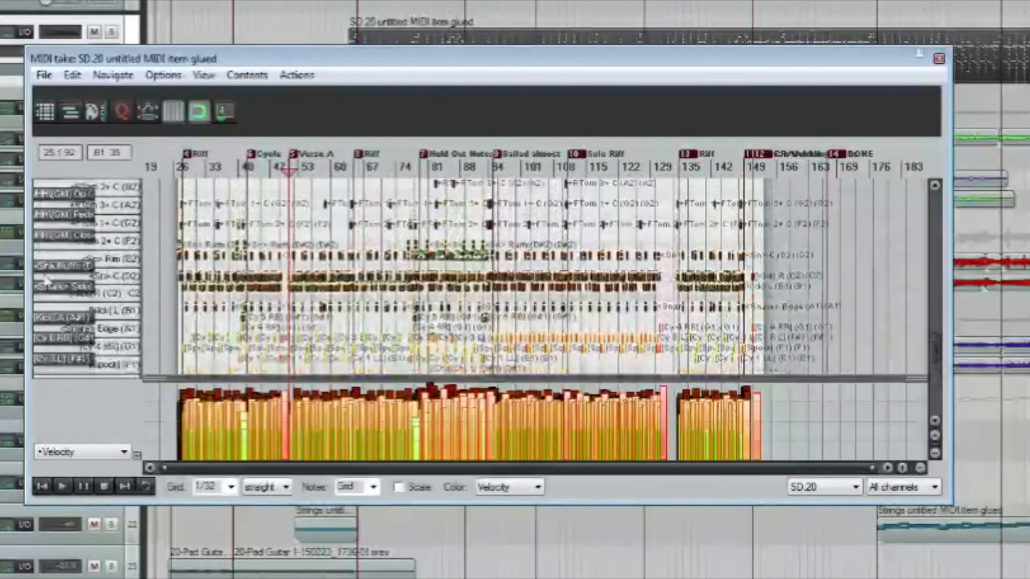
drag(804, 231, 160, 315)
key(h)
mouse_move(654, 378)
mouse_down()
mouse_move(646, 370)
mouse_move(652, 379)
mouse_up()
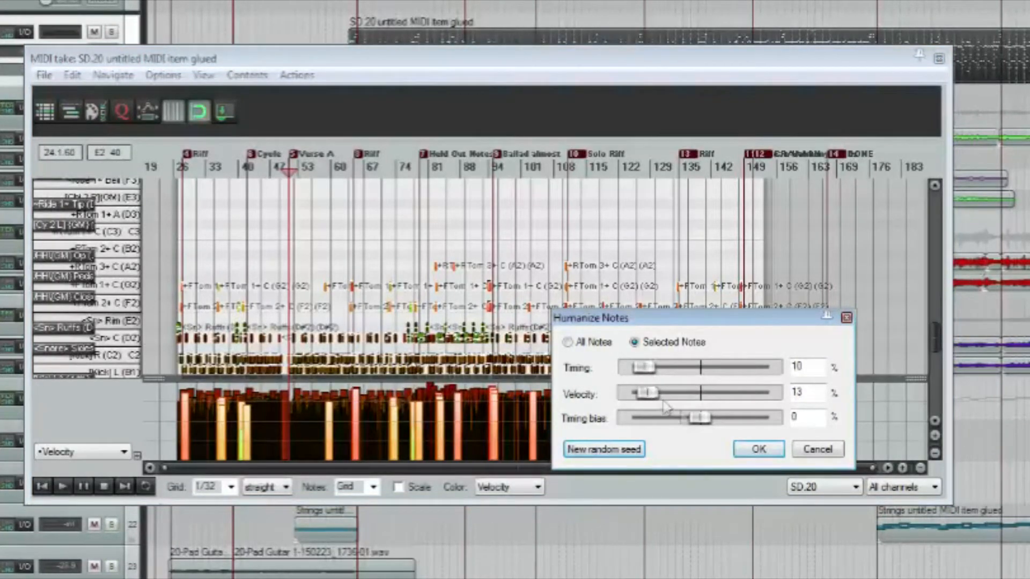
click(757, 449)
click(938, 58)
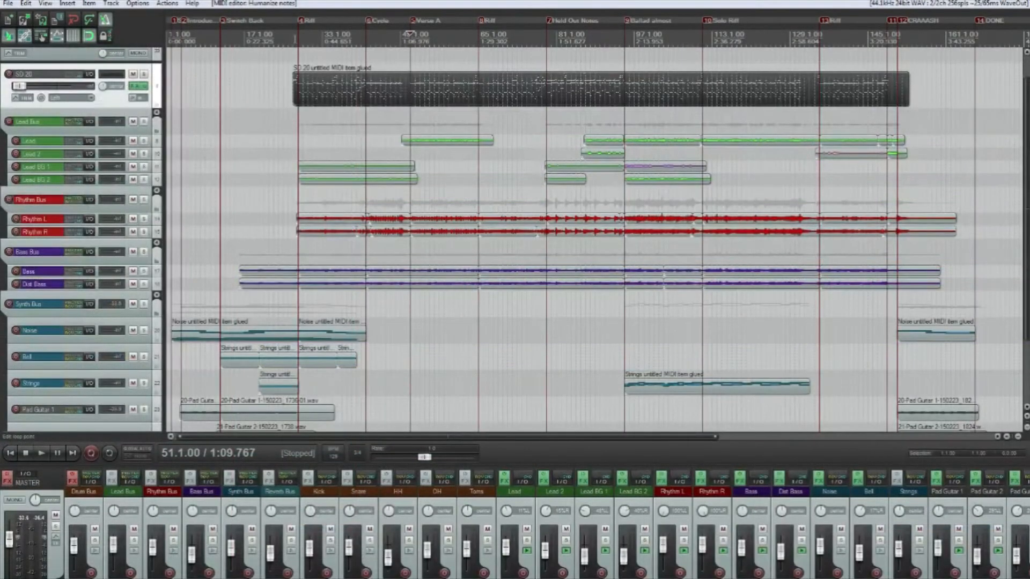
Step: Solo the Bass Bus and listen to the bass tracks, including from the Riff marker, checking the Dist Bass volume
click(288, 34)
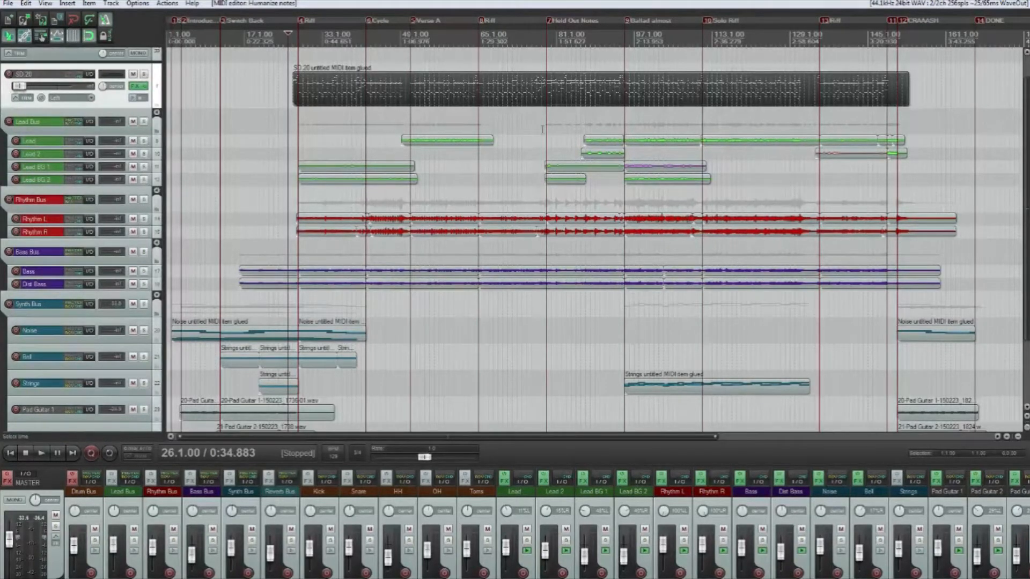
click(144, 251)
click(245, 39)
scroll(245, 39, up, 3)
key(space)
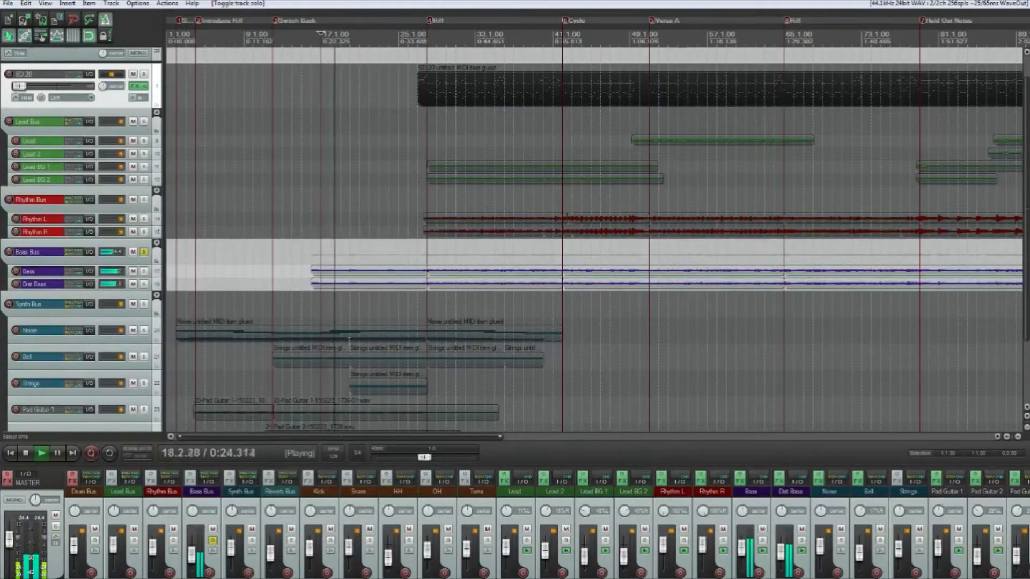
key(4)
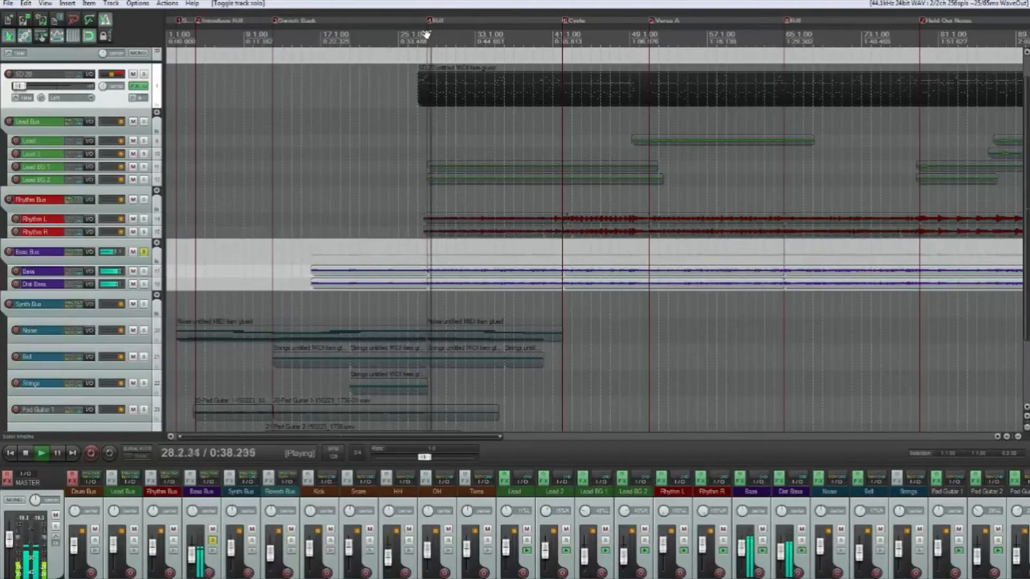
mouse_move(781, 554)
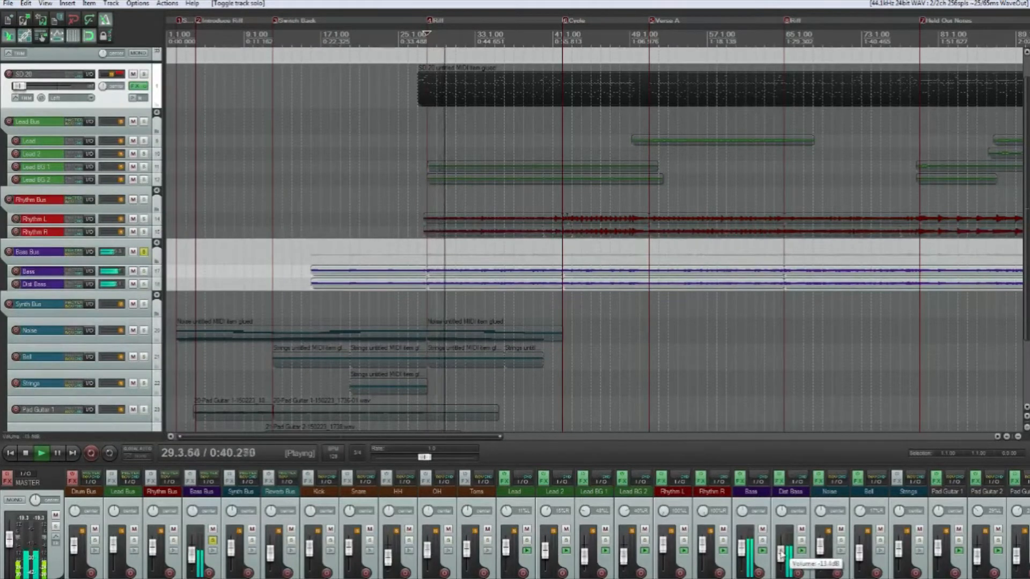
drag(781, 553, 781, 554)
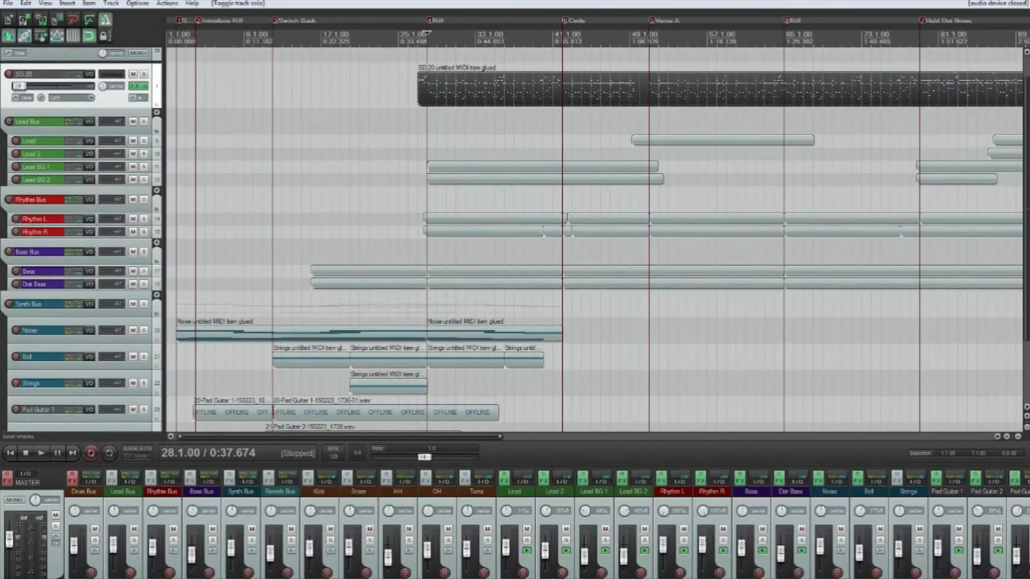
Step: Open the Bass track's Guitar Rig 5 effect to examine its DI Swiggles preset
click(741, 482)
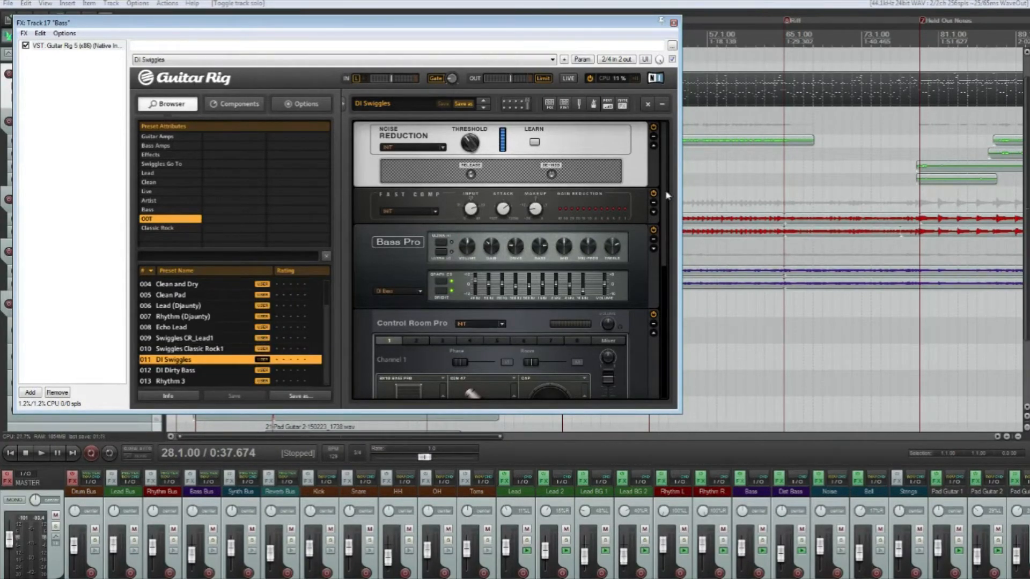
Step: Look through the Bass track's DI Swiggles rack from Noise Reduction to the Loop Machine, and close the effect window
scroll(661, 226, down, 2)
scroll(662, 225, down, 8)
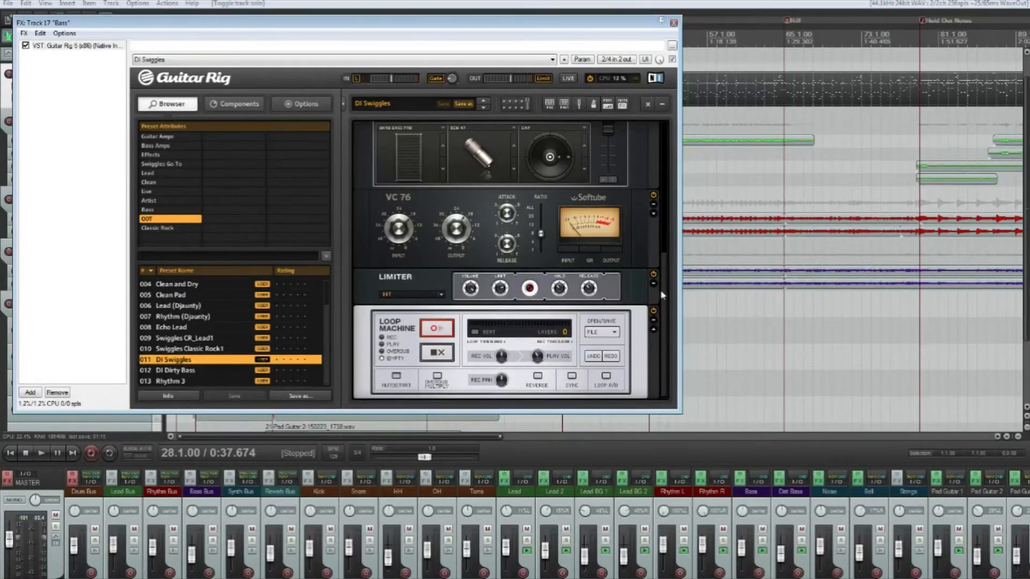
scroll(666, 311, up, 10)
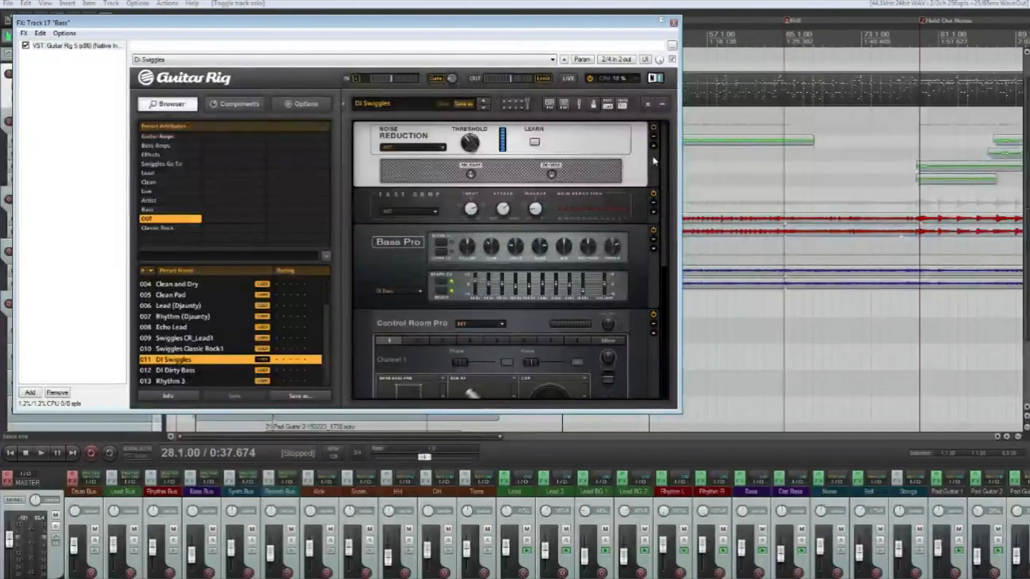
click(674, 23)
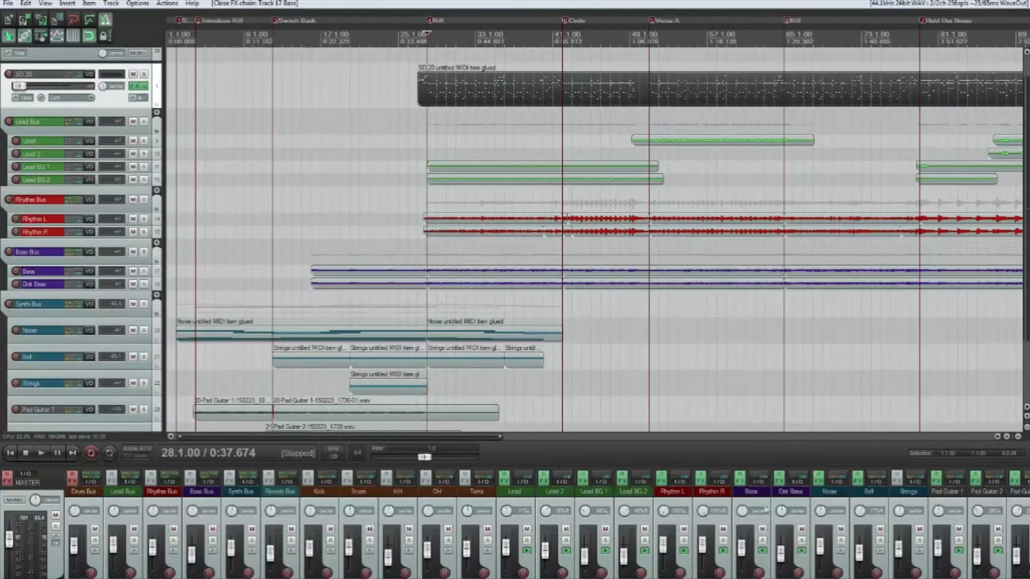
Step: Open the Dist Bass track's Guitar Rig 5 effect, solo the track to hear the DI Dirty Bass preset, then clear the solo and close the effect
right_click(776, 487)
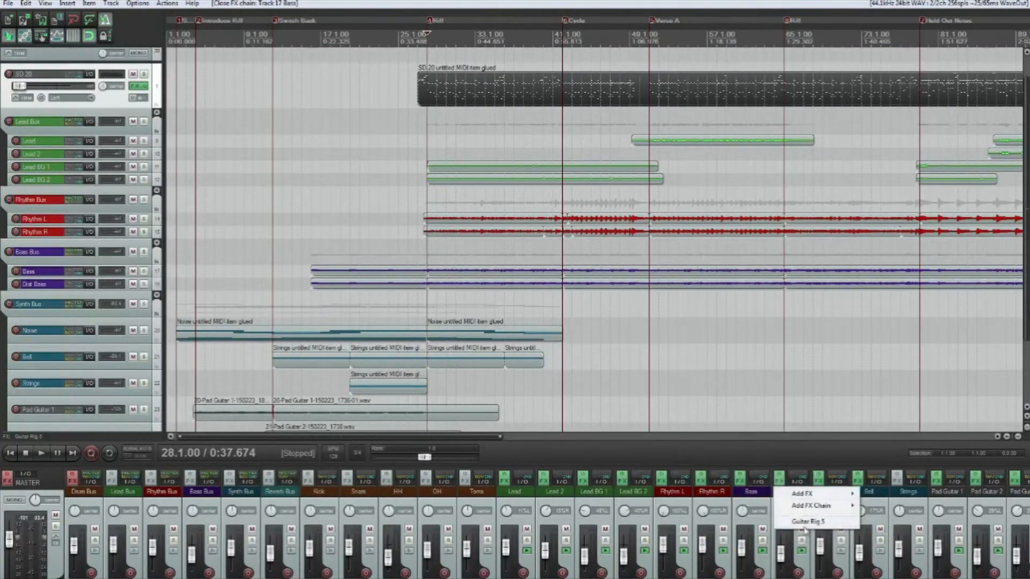
click(807, 521)
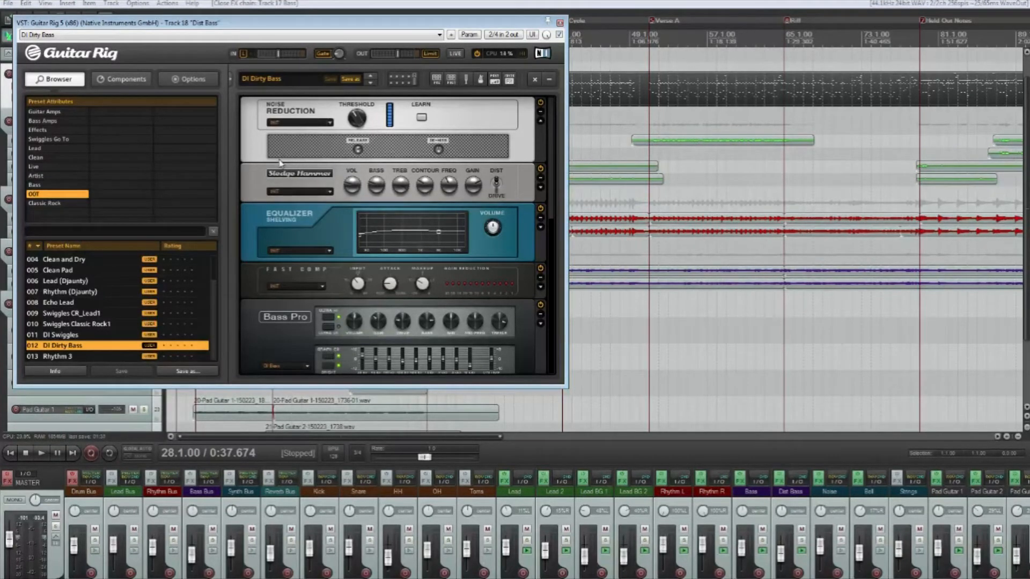
click(801, 540)
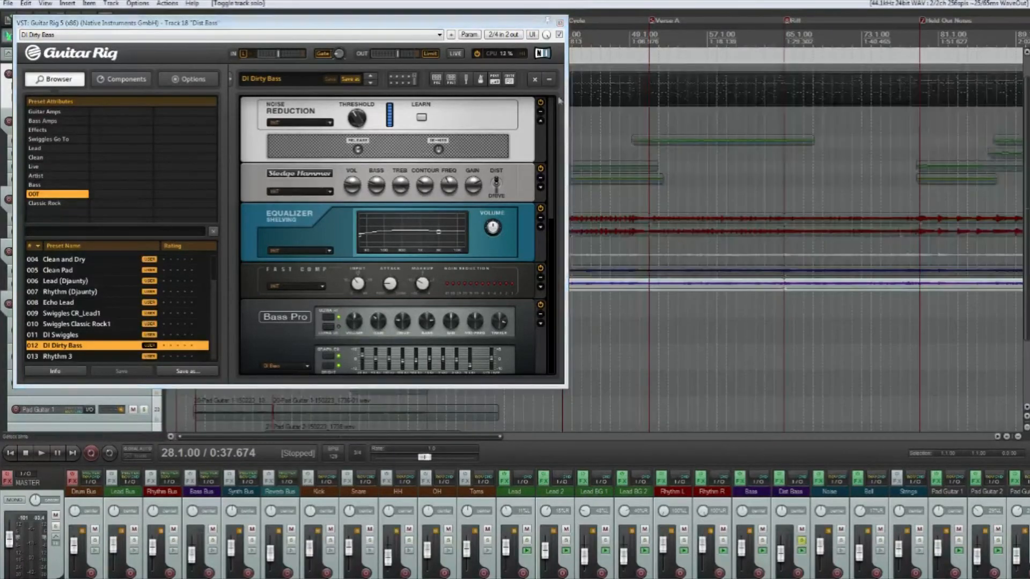
key(space)
drag(552, 205, 568, 105)
key(space)
click(801, 541)
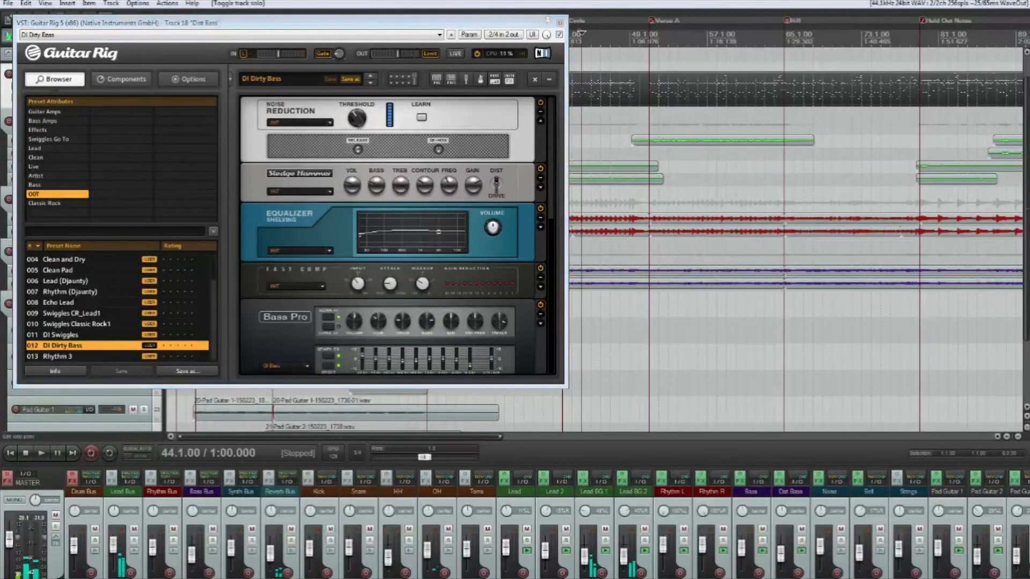
click(559, 22)
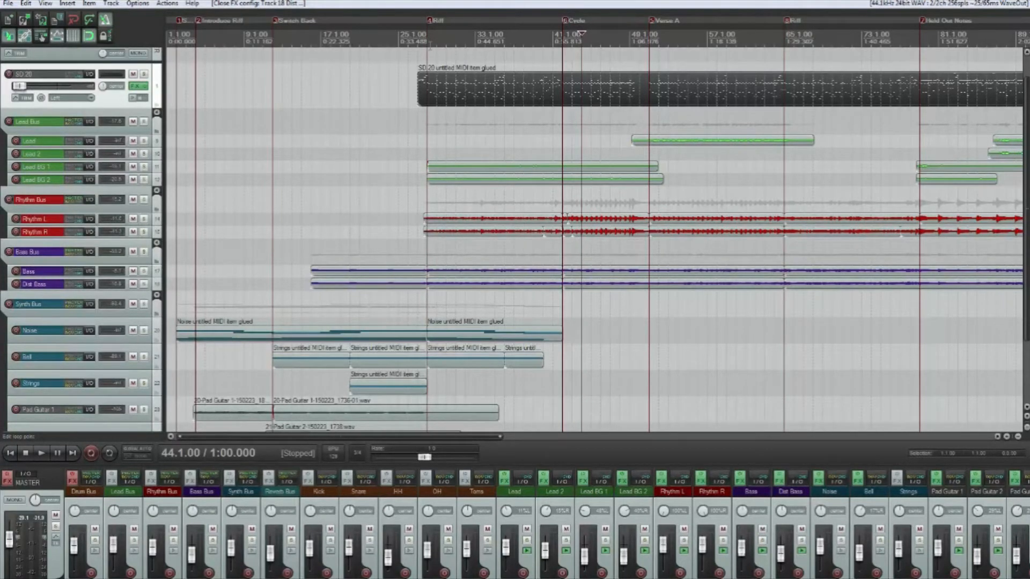
Step: Play the full mix from the first Riff marker, lowering the Synth Bus and Rhythm Bus volumes
click(428, 34)
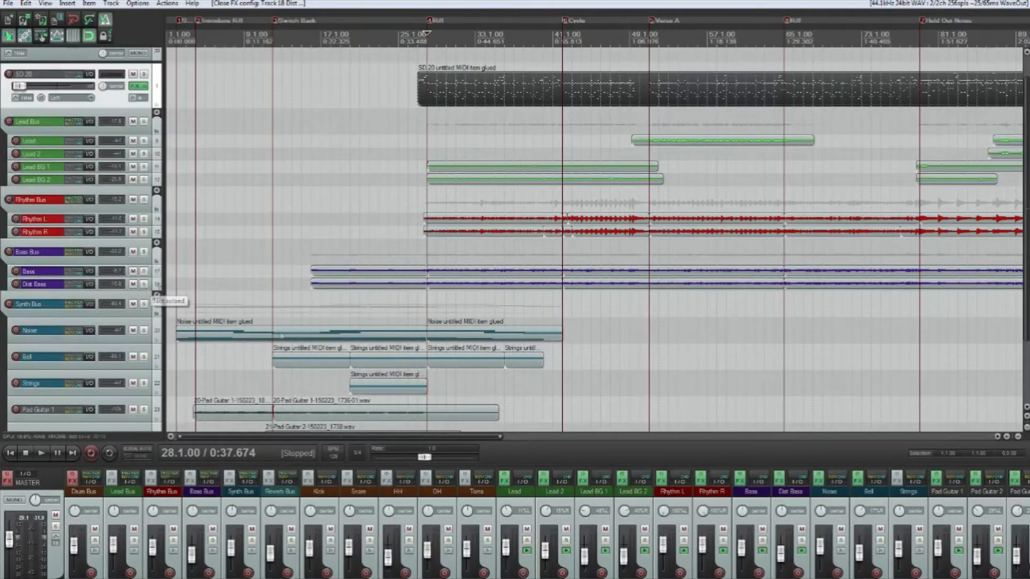
key(space)
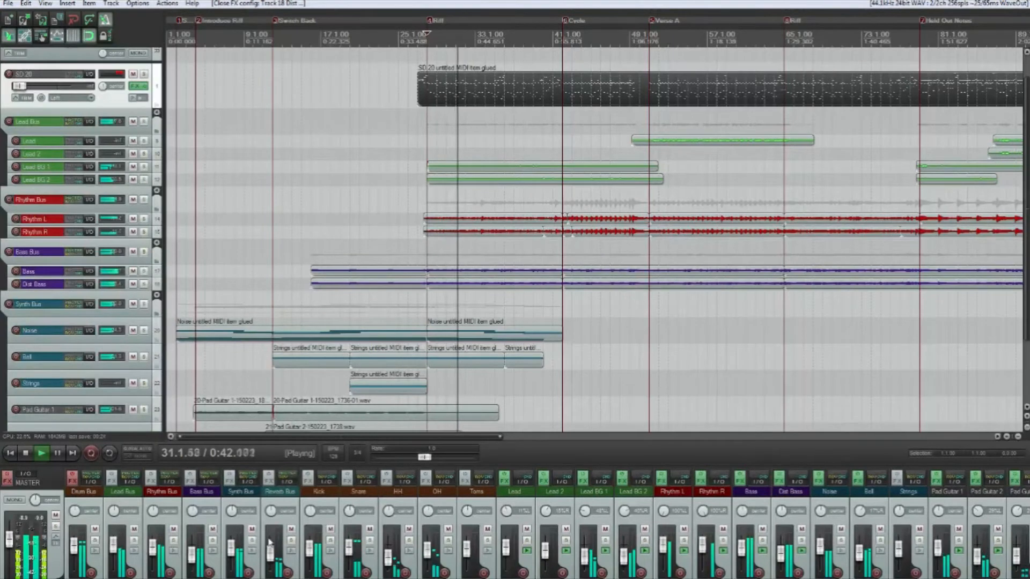
drag(231, 546, 231, 553)
drag(153, 546, 154, 552)
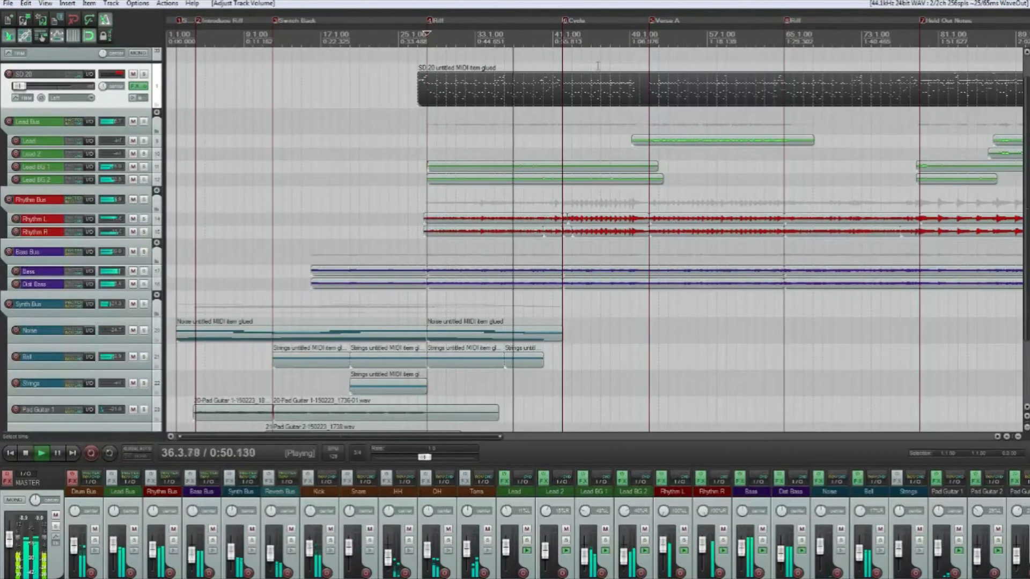
key(space)
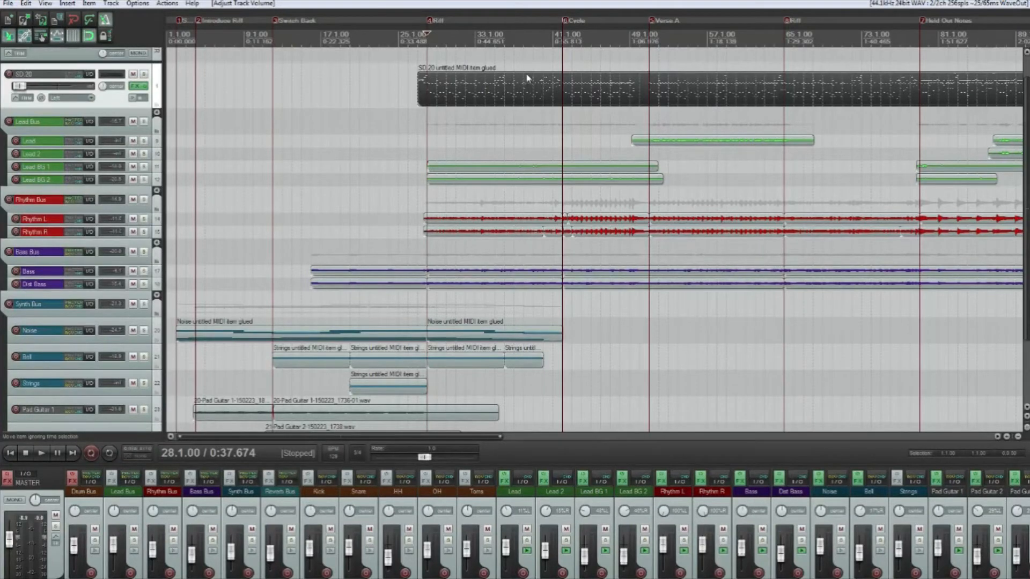
Step: Solo the Lead Bus and place the edit cursor at bar 49, just before the Verse A marker
scroll(526, 79, down, 2)
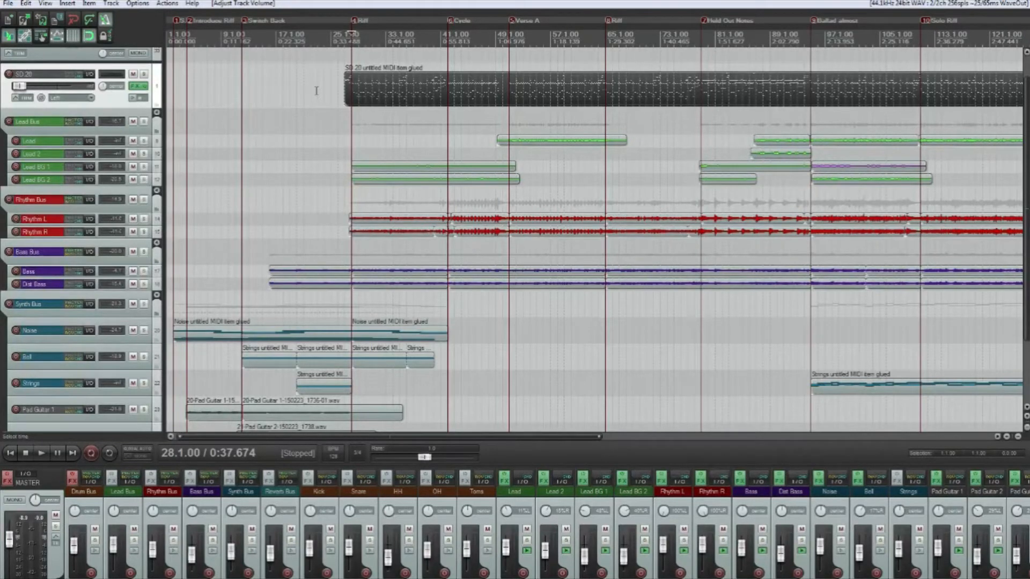
scroll(647, 99, down, 3)
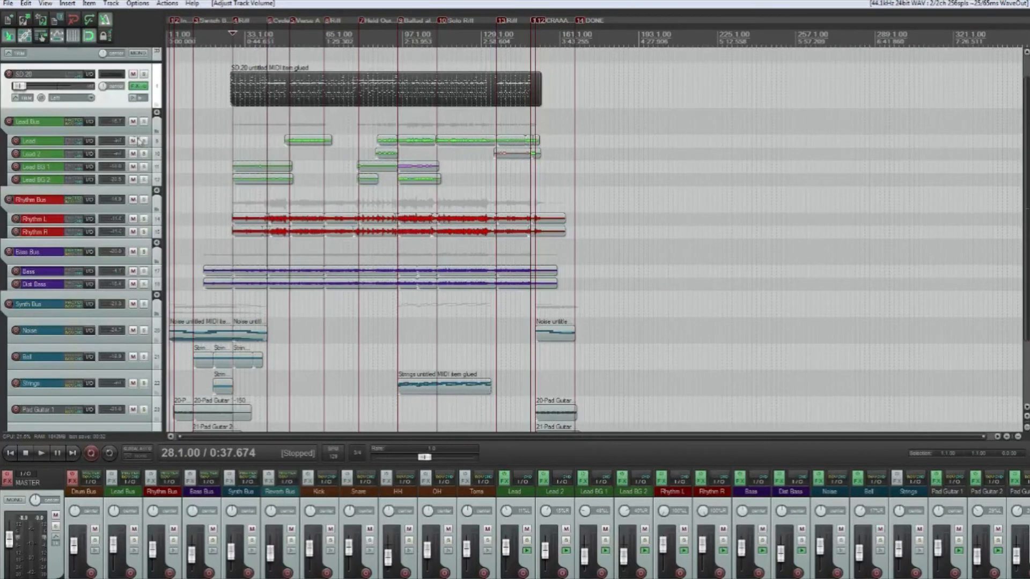
scroll(201, 150, up, 3)
click(144, 122)
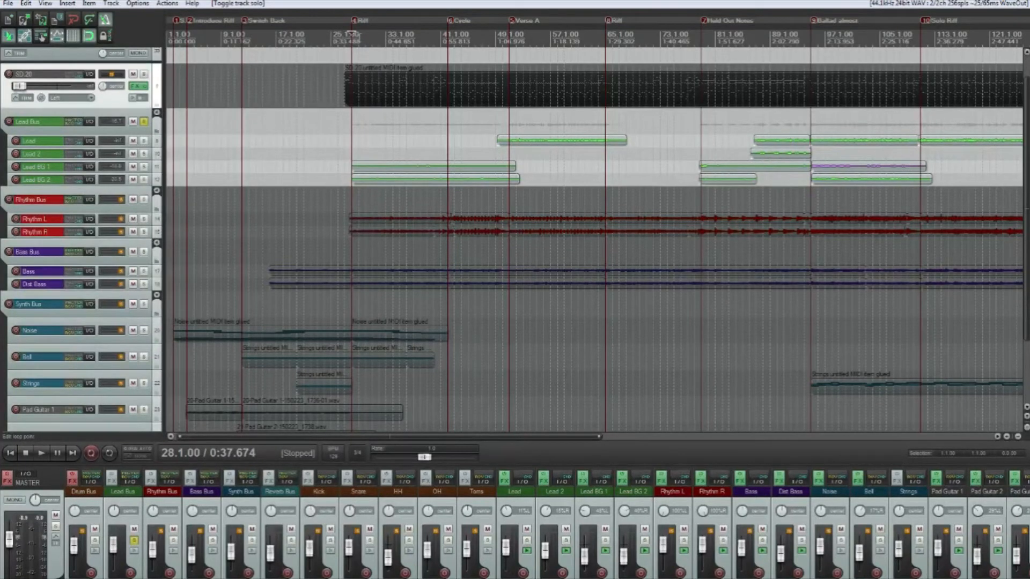
click(509, 39)
scroll(510, 41, up, 3)
scroll(566, 126, down, 3)
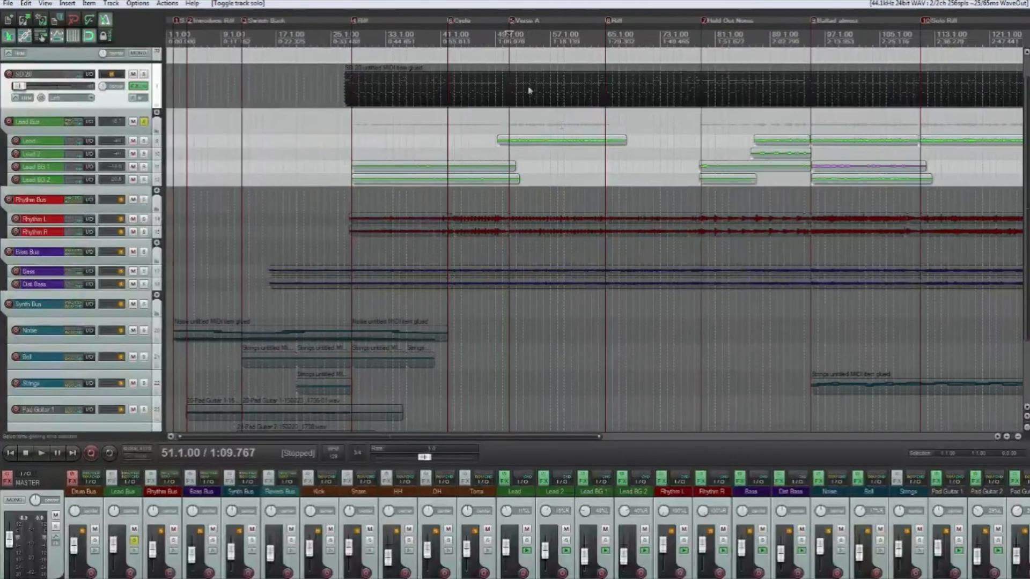
click(499, 51)
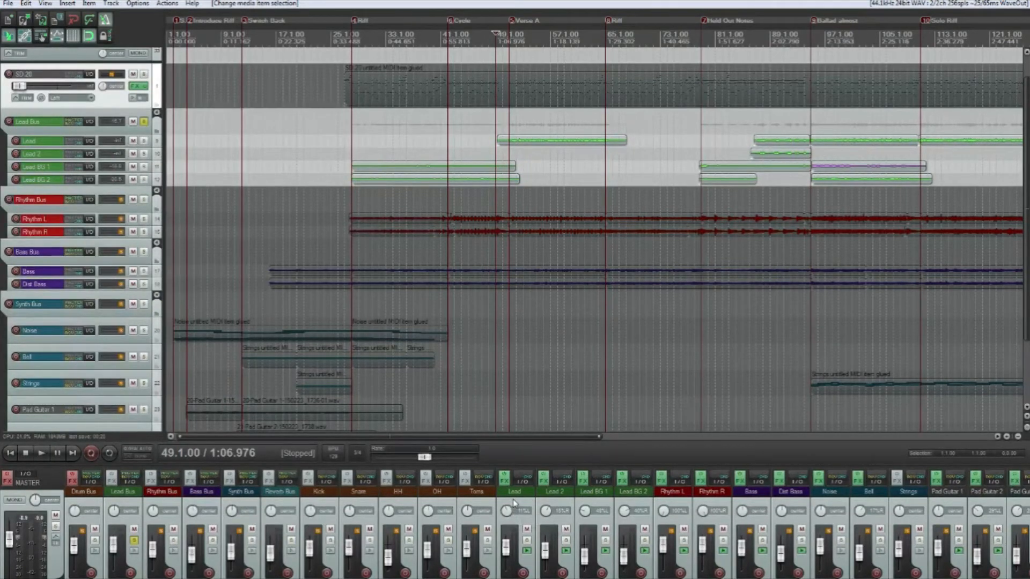
Step: Adjust the Lead BG 2 track's pan to 48% right and check the panning of the other lead tracks
click(626, 512)
drag(626, 513, 626, 512)
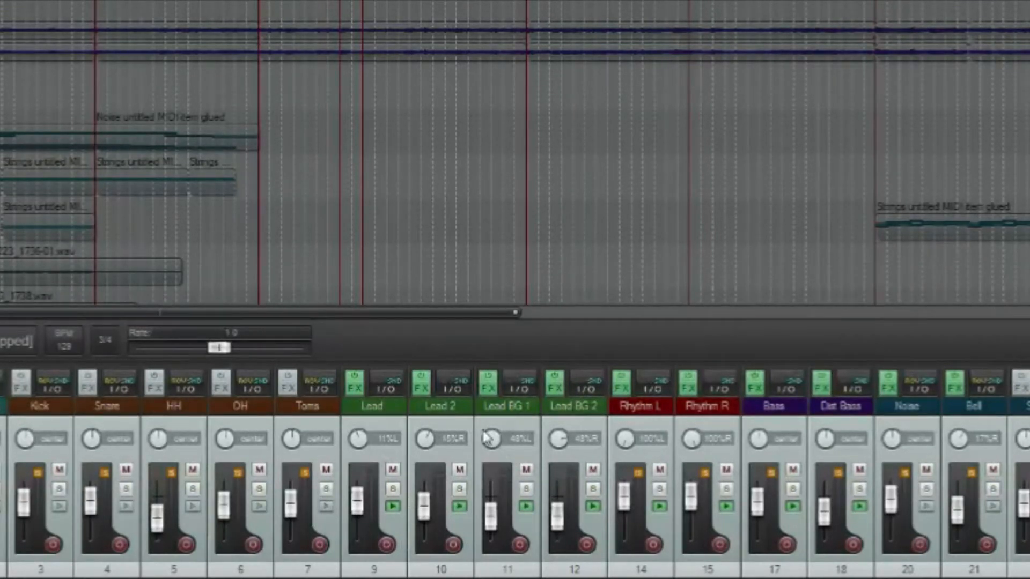
mouse_move(483, 430)
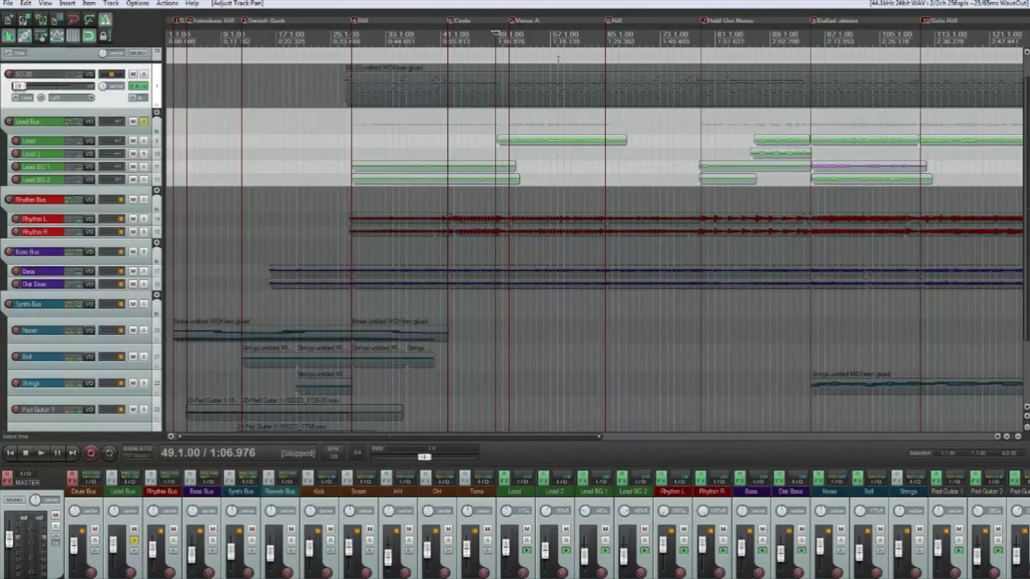
Step: Solo SD.20 alongside the leads, return to soloing only the Lead Bus, and place the edit cursor at bar 77
scroll(490, 83, down, 3)
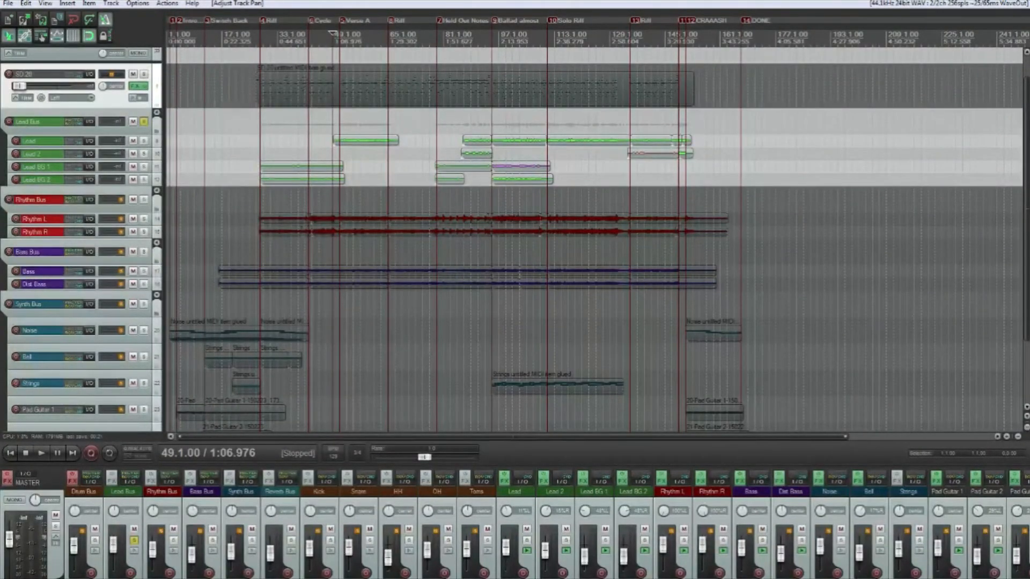
click(144, 74)
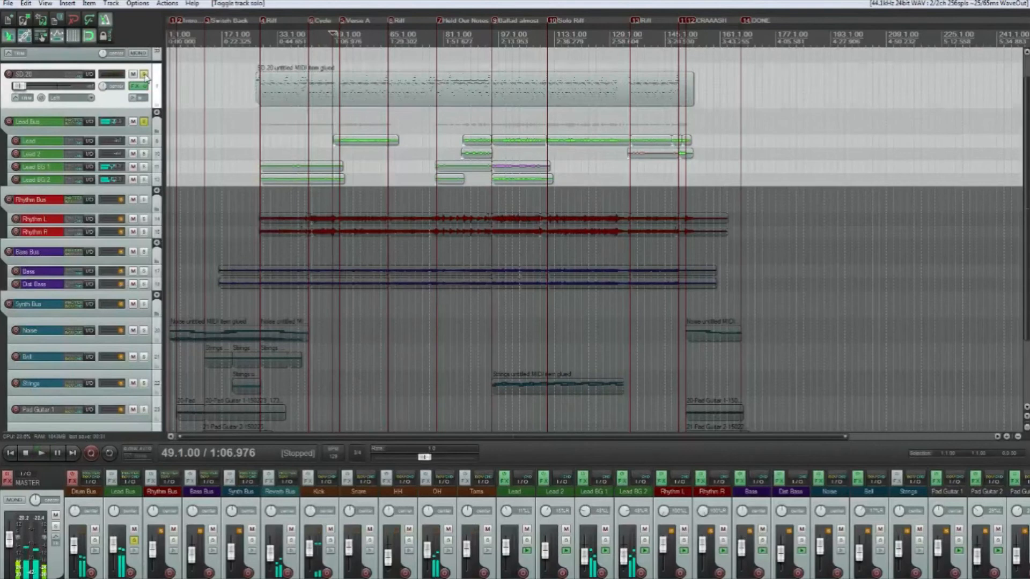
ctrl+click(143, 121)
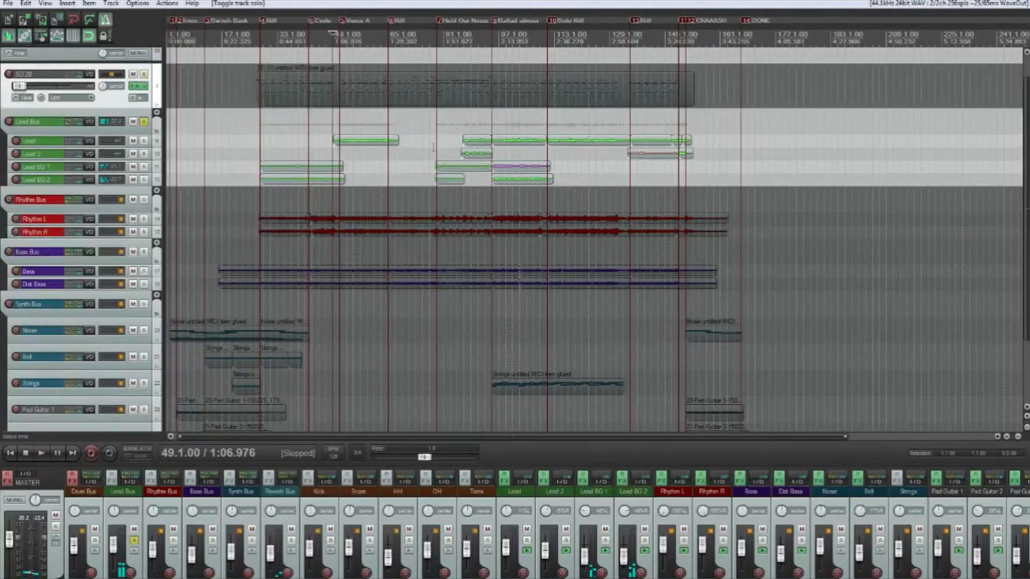
click(431, 42)
scroll(413, 67, up, 3)
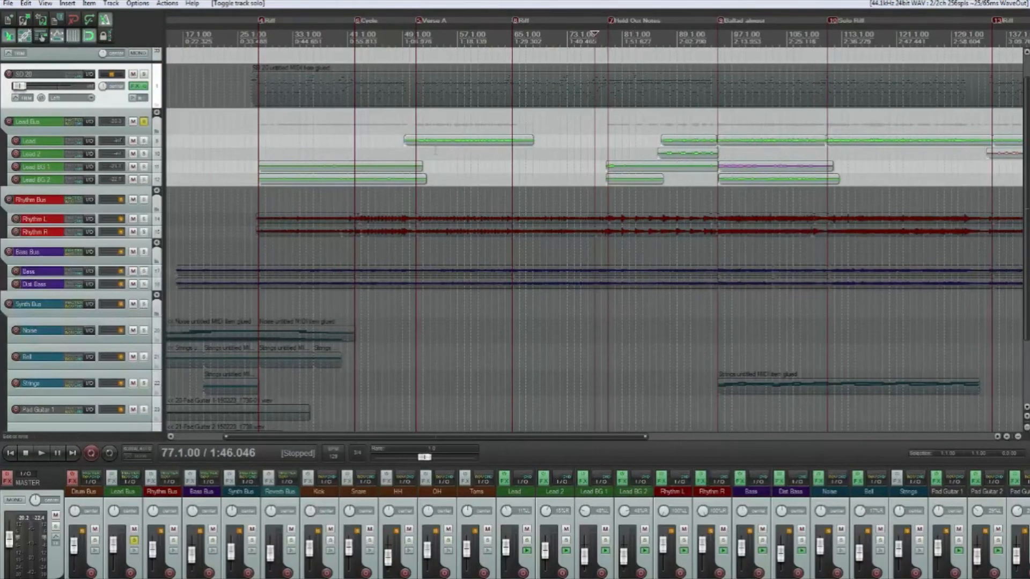
Step: Open Lead BG 1's Guitar Rig 5 effect, solo the track, examine the BG_Lead (Tesseract) rack down to Little Reflektor, and close it
right_click(579, 483)
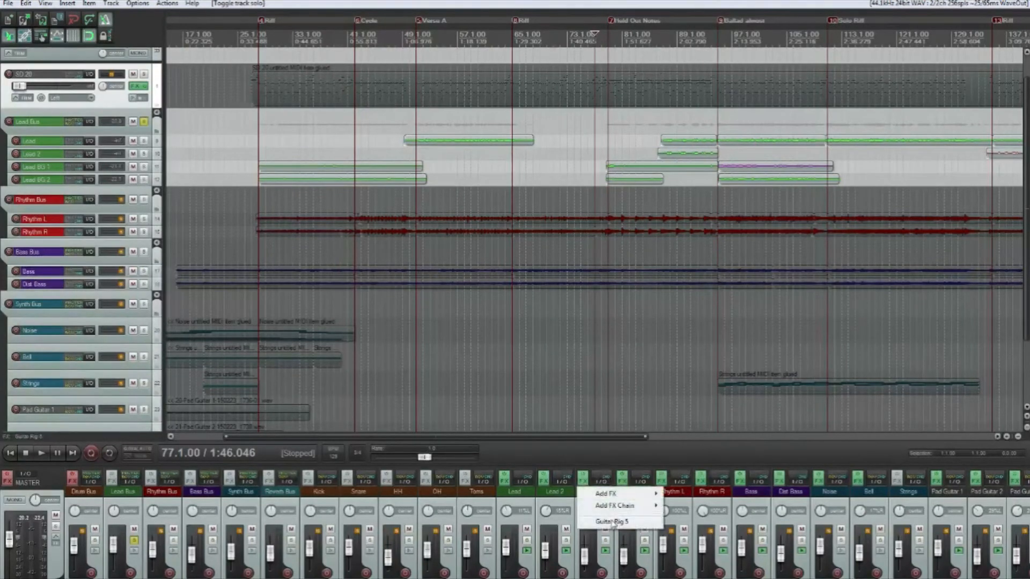
click(612, 525)
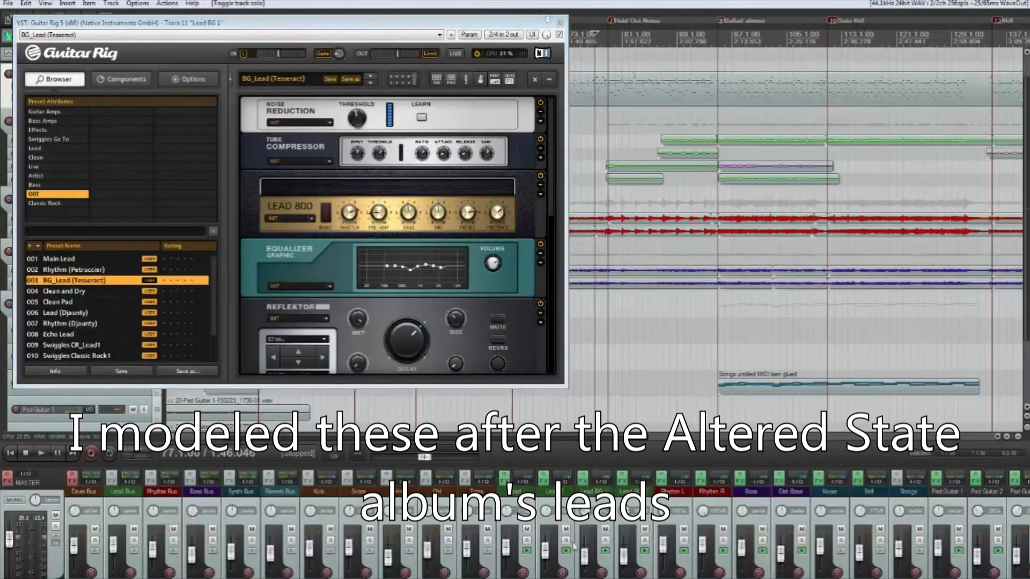
click(605, 542)
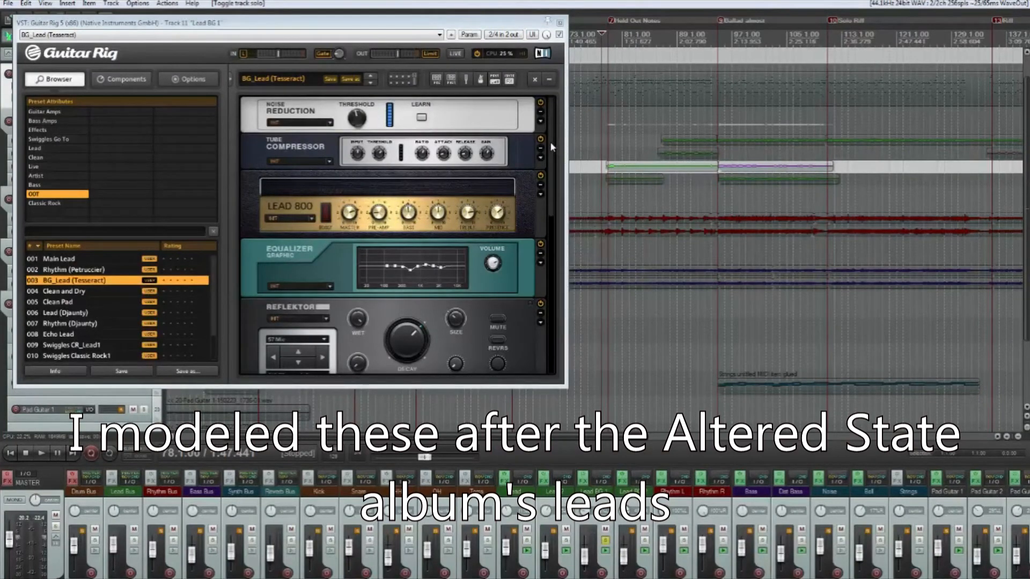
drag(551, 147, 551, 162)
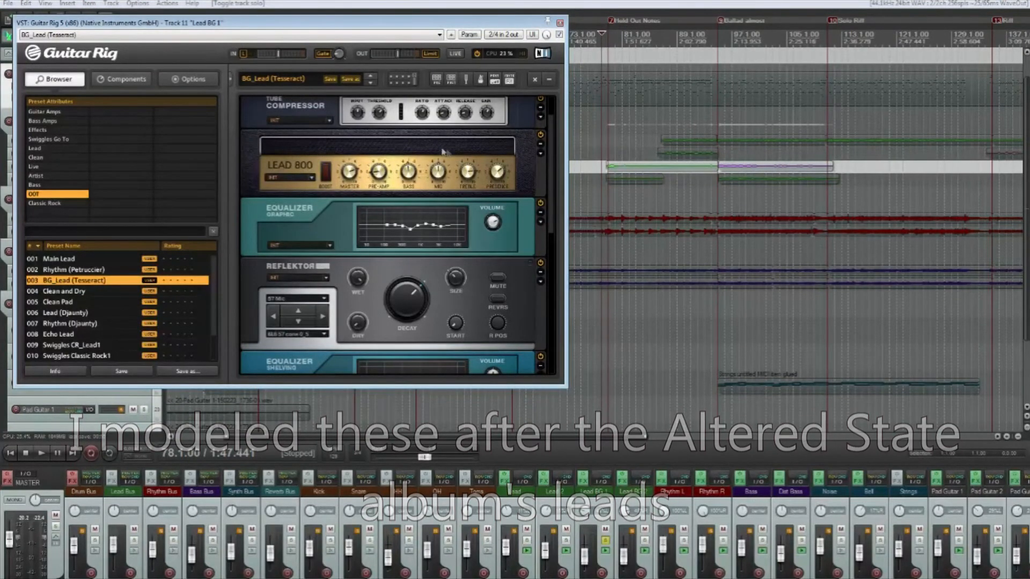
drag(549, 178, 542, 266)
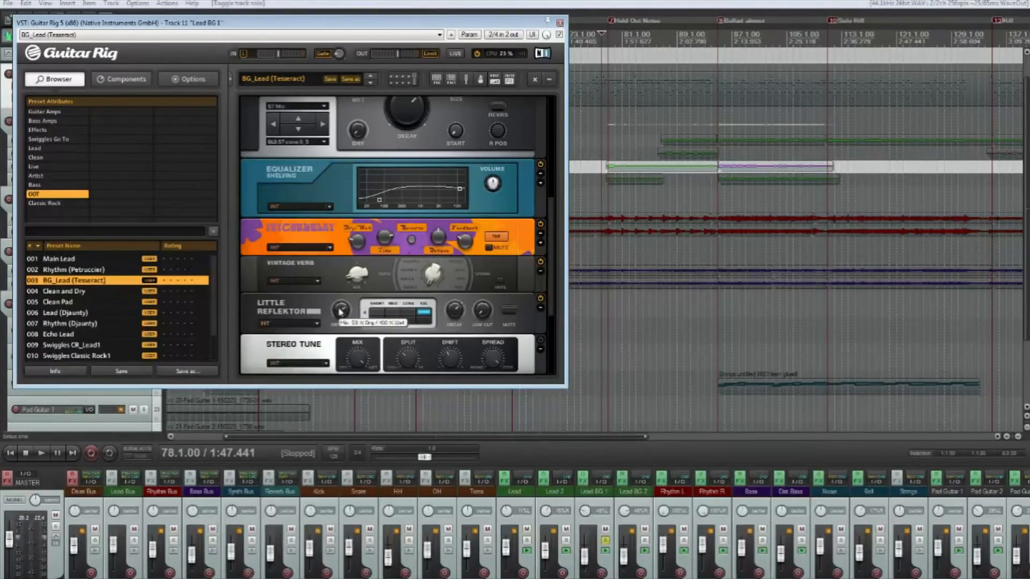
click(338, 310)
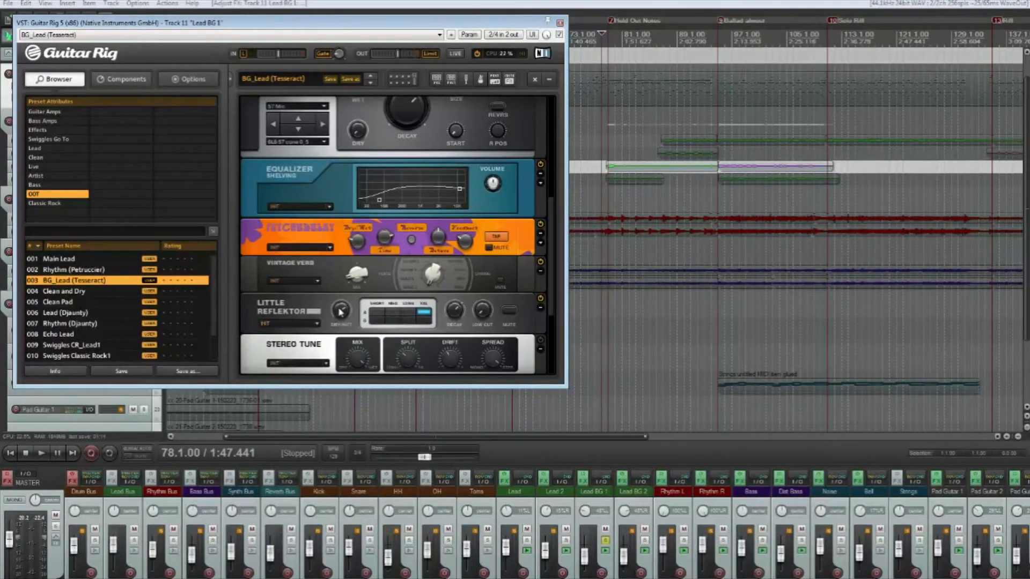
click(558, 23)
Step: Listen to Lead BG 1 alone and together with a soloed Lead BG 2, then stop playback and clear both solos
key(space)
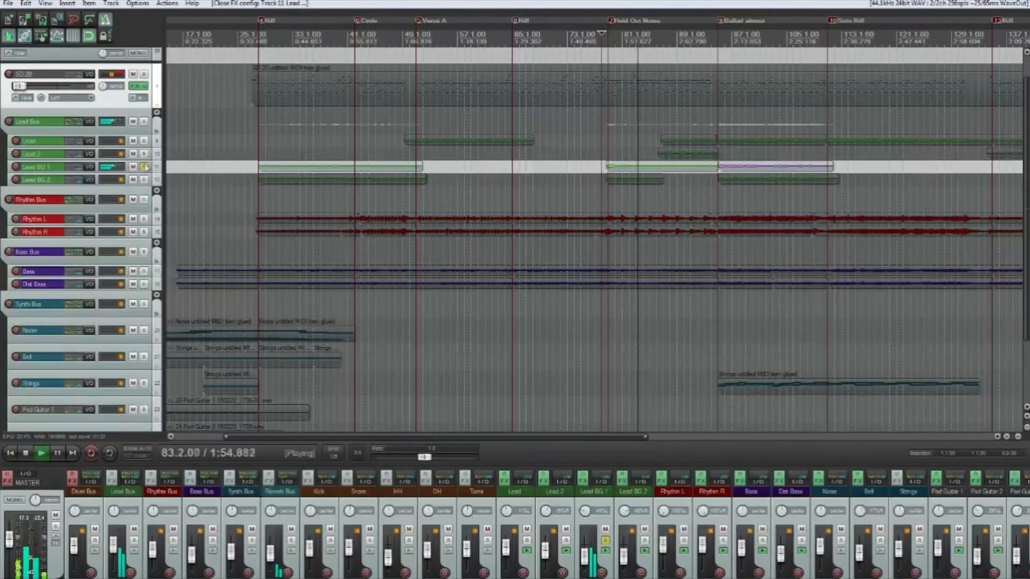
click(144, 179)
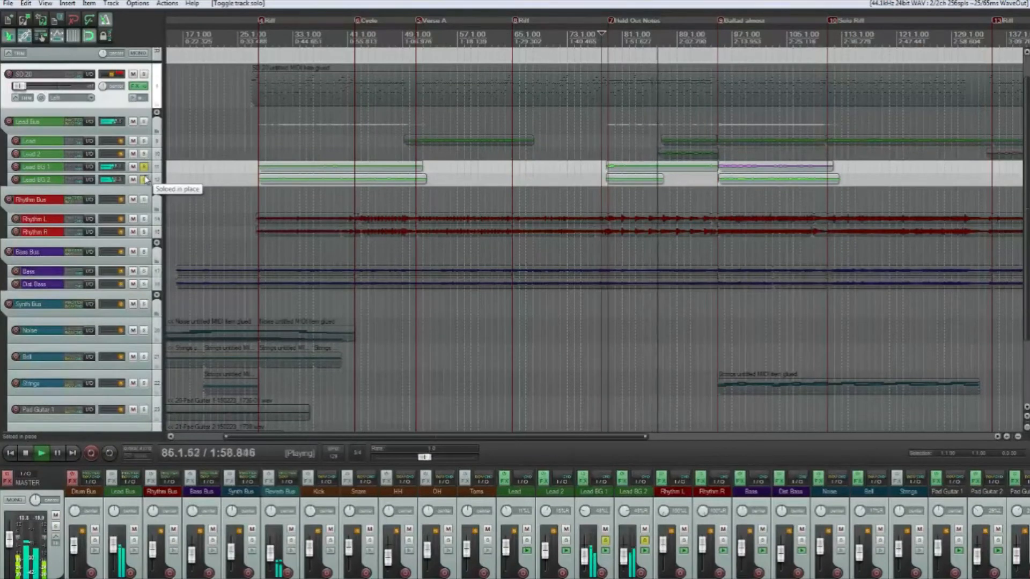
key(space)
click(144, 167)
click(145, 180)
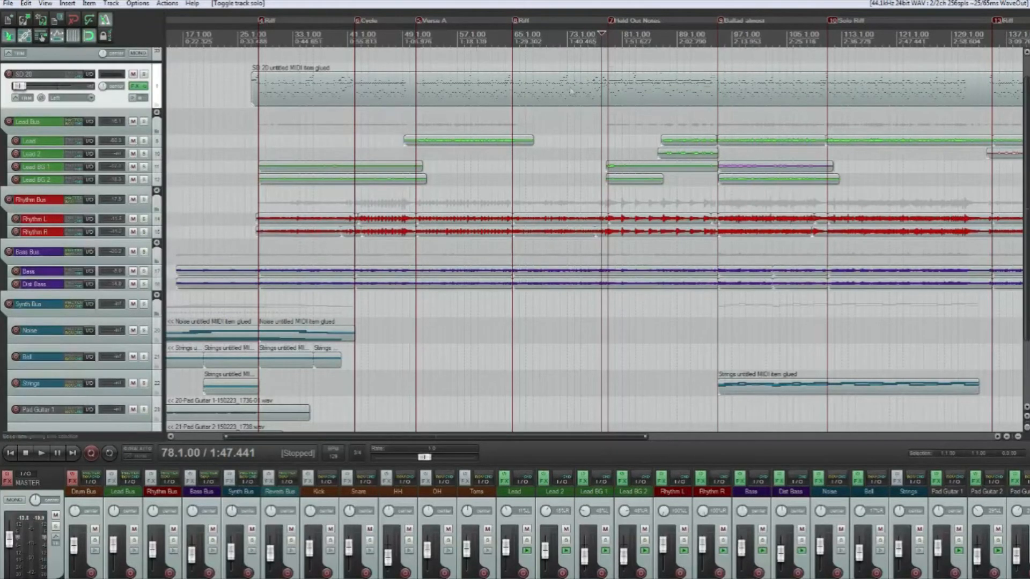
Step: Play the full mix from shortly before the Hold Out Notes marker and lower the Rhythm Bus volume
click(580, 34)
key(space)
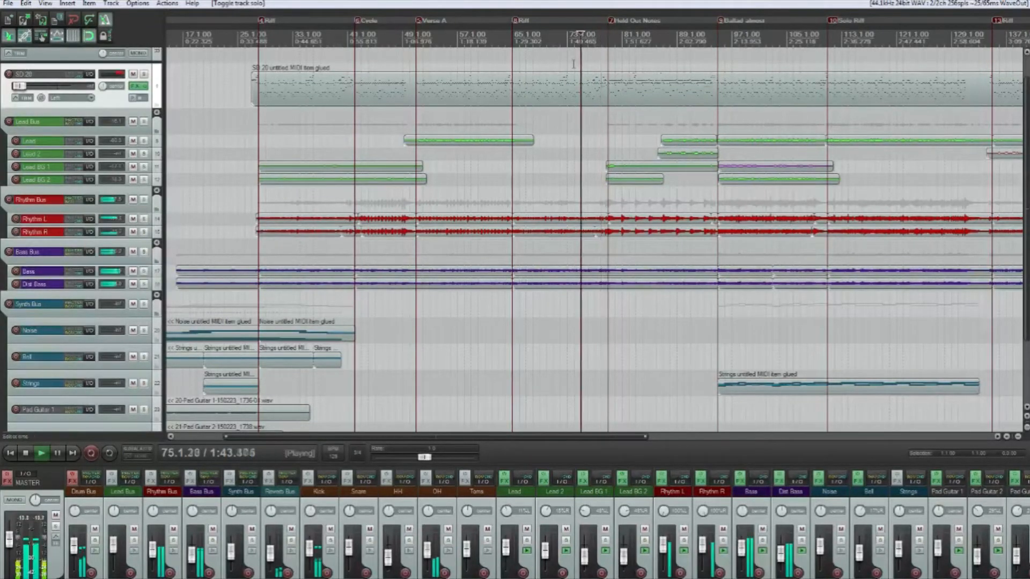
drag(153, 547, 155, 547)
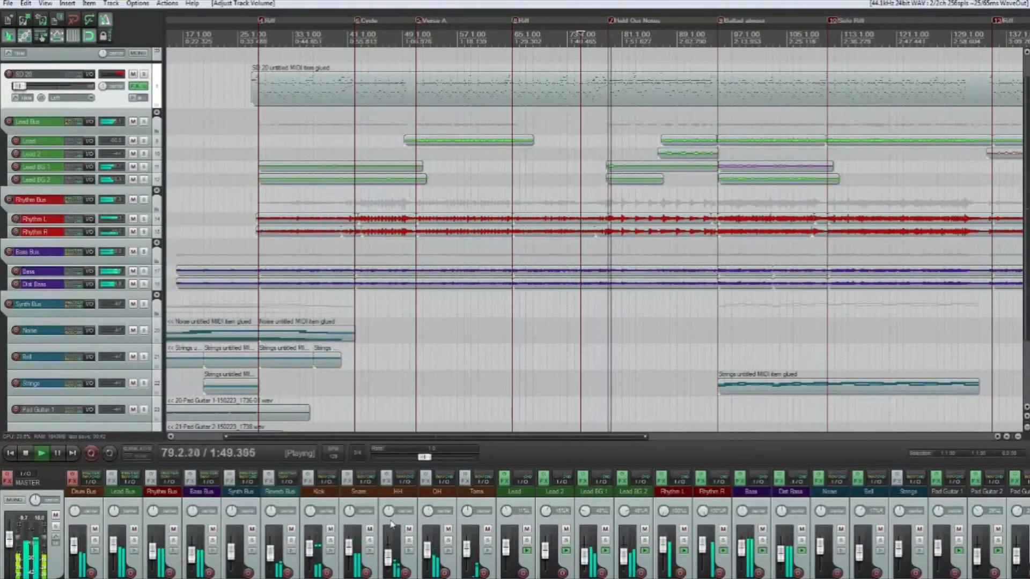
drag(153, 548, 155, 554)
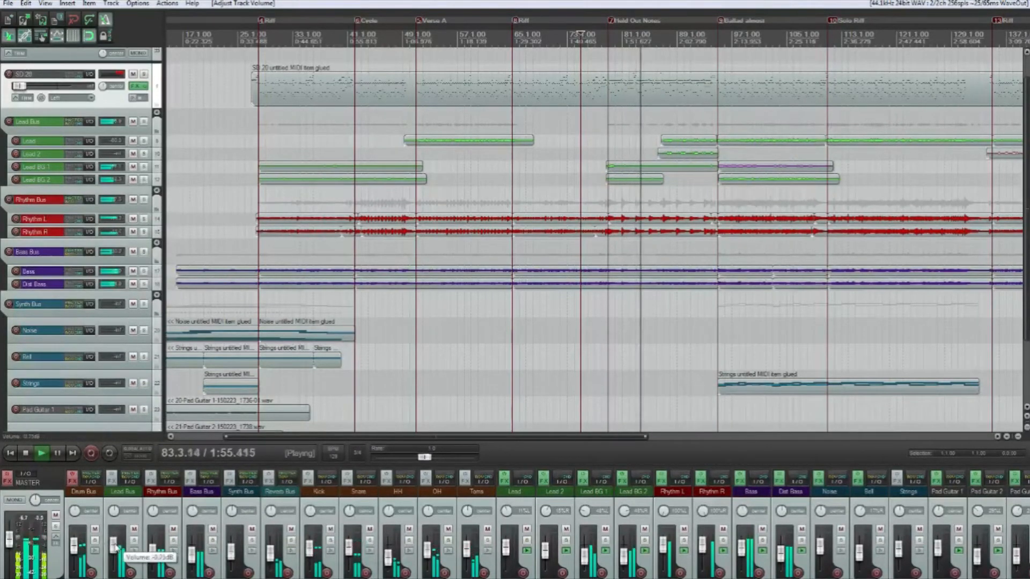
Step: Set the Lead Bus volume to -5.43 dB and listen to the full mix up to the marker at bar 111 before stopping playback
mouse_move(194, 555)
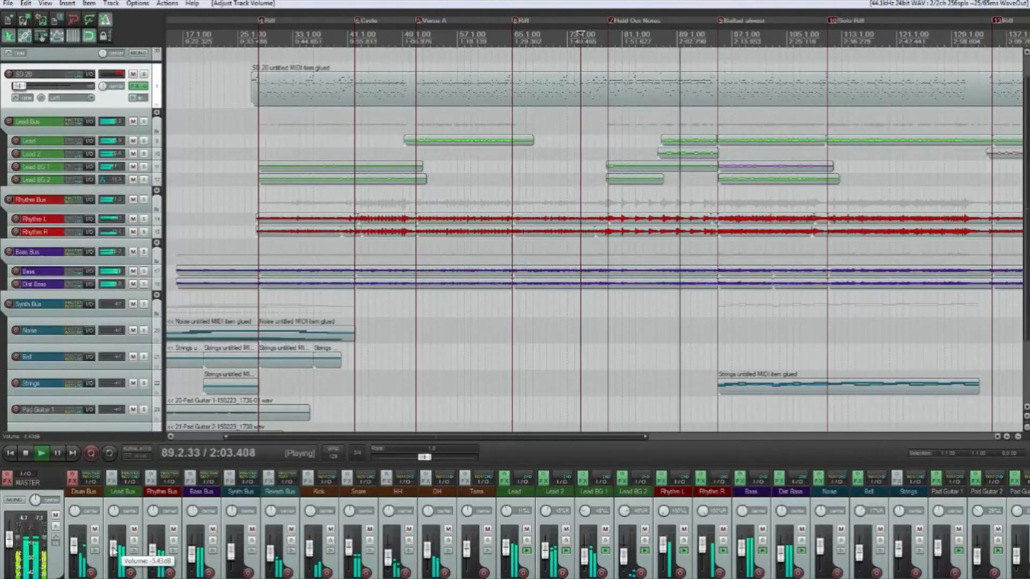
mouse_move(114, 552)
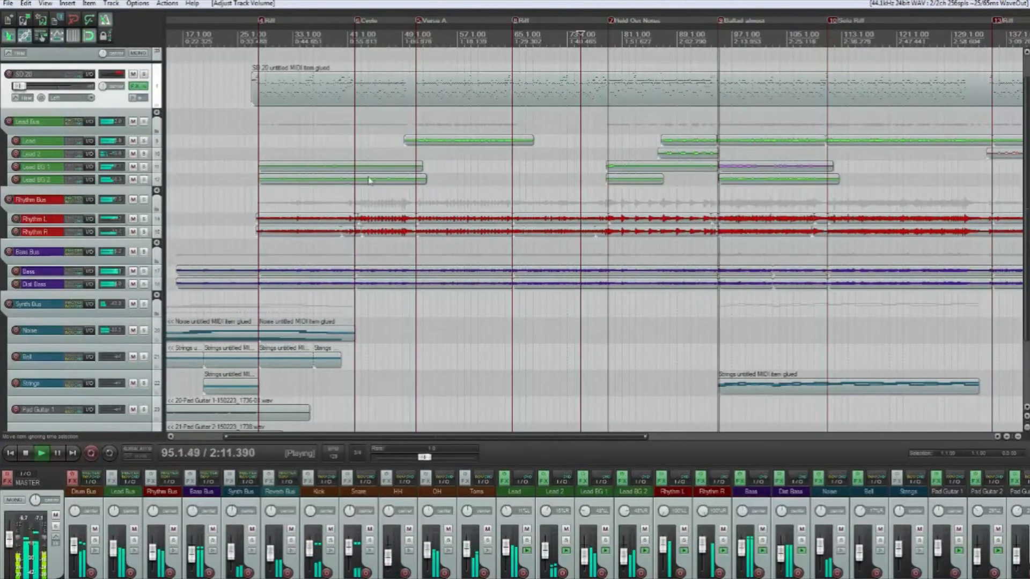
scroll(619, 169, down, 1)
scroll(618, 169, up, 1)
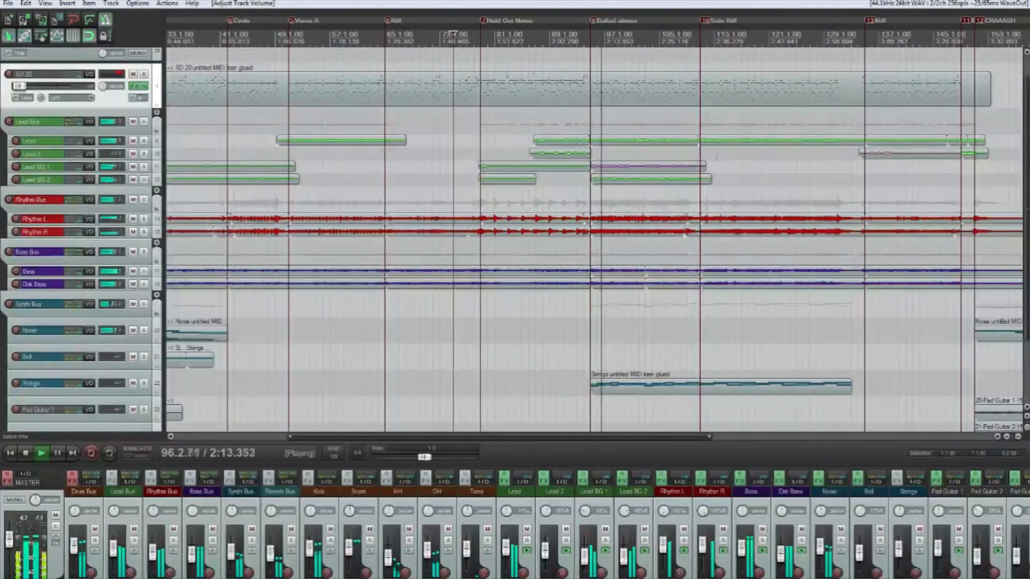
scroll(619, 169, up, 1)
scroll(733, 155, up, 1)
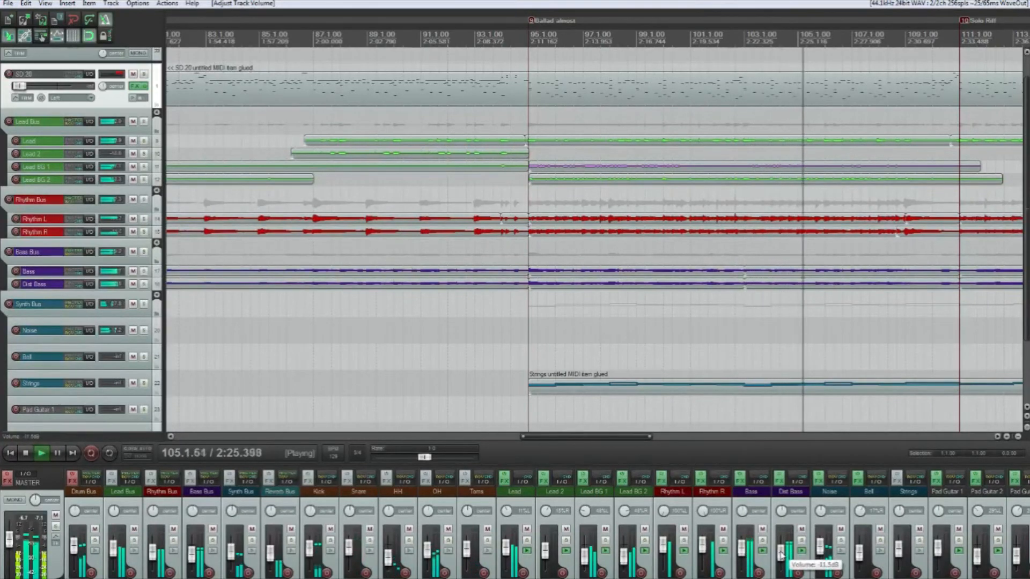
mouse_move(741, 548)
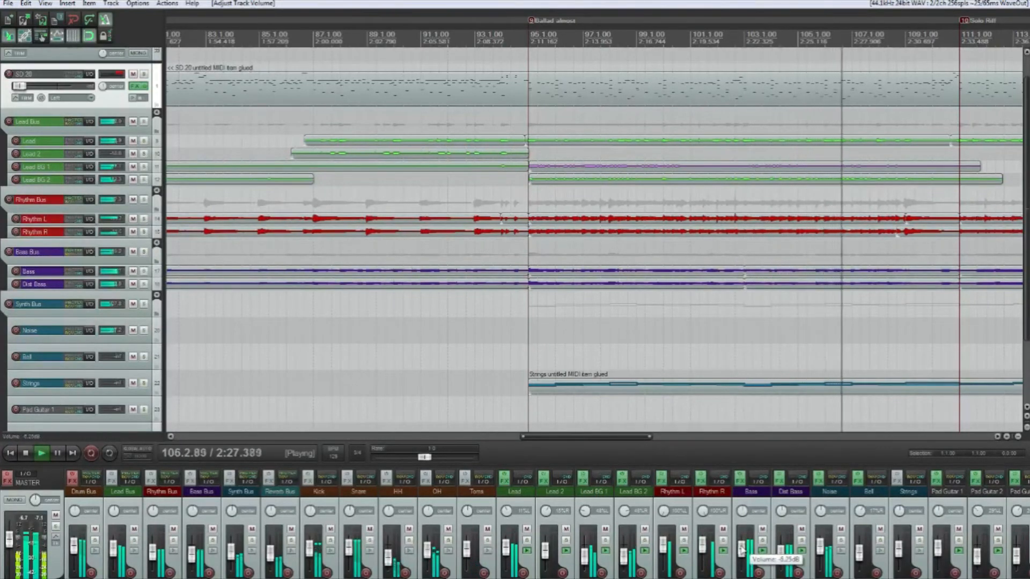
scroll(675, 299, down, 2)
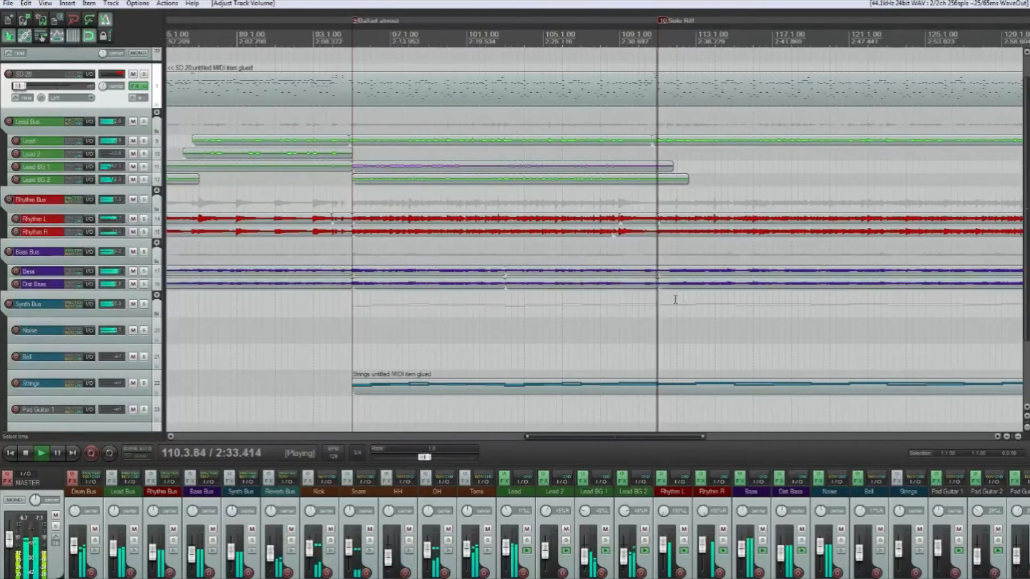
key(space)
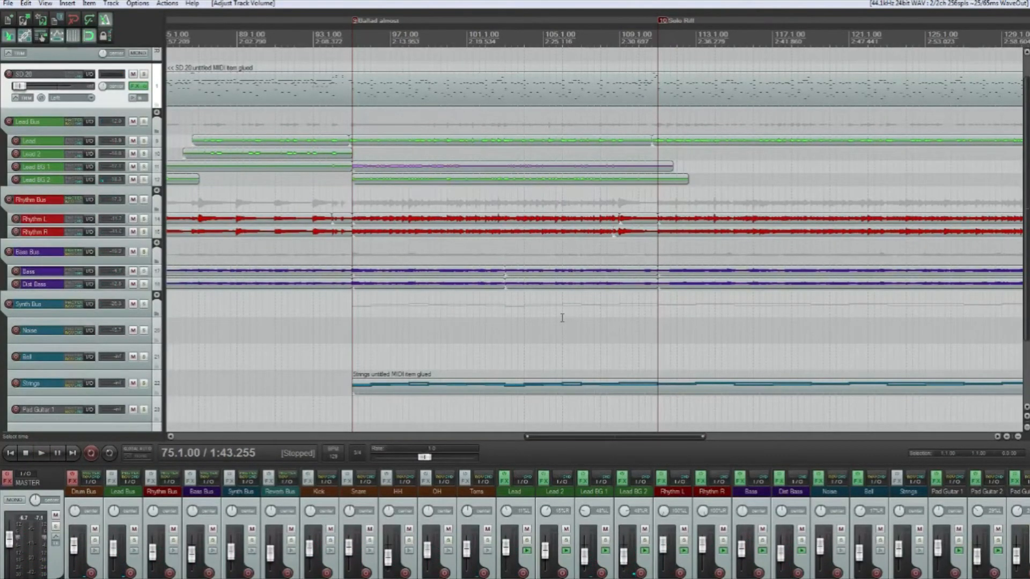
Step: Solo the Synth Bus and play its tracks from the project start through the entry of Pad Guitar 1, then stop playback
scroll(504, 288, down, 4)
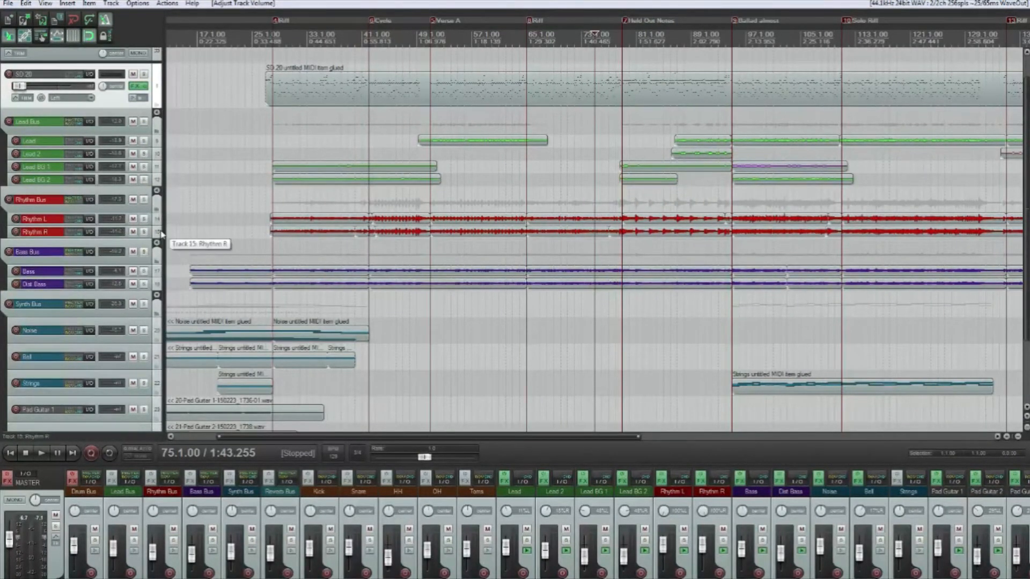
scroll(156, 317, down, 1)
scroll(156, 318, down, 2)
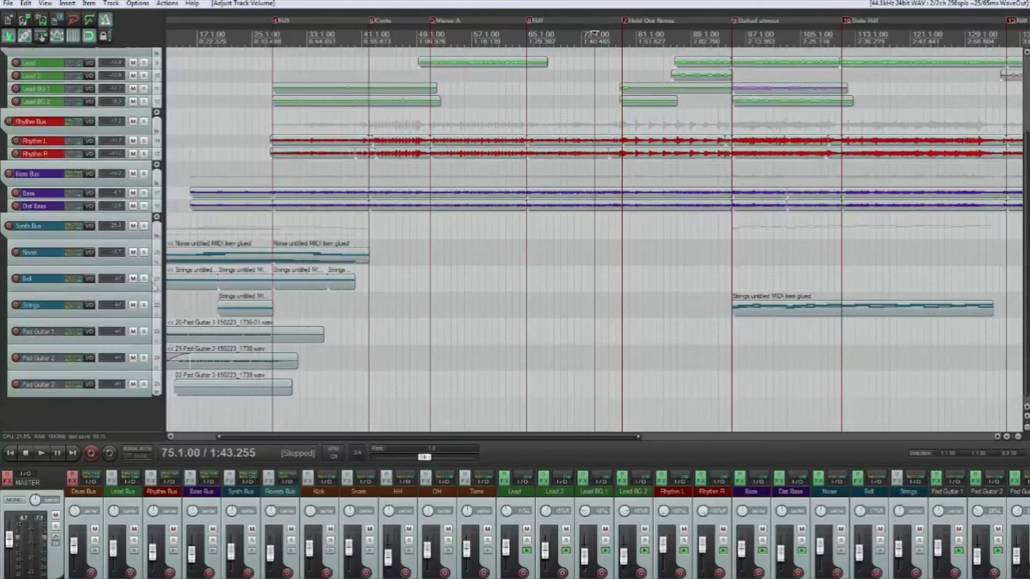
click(144, 226)
click(12, 453)
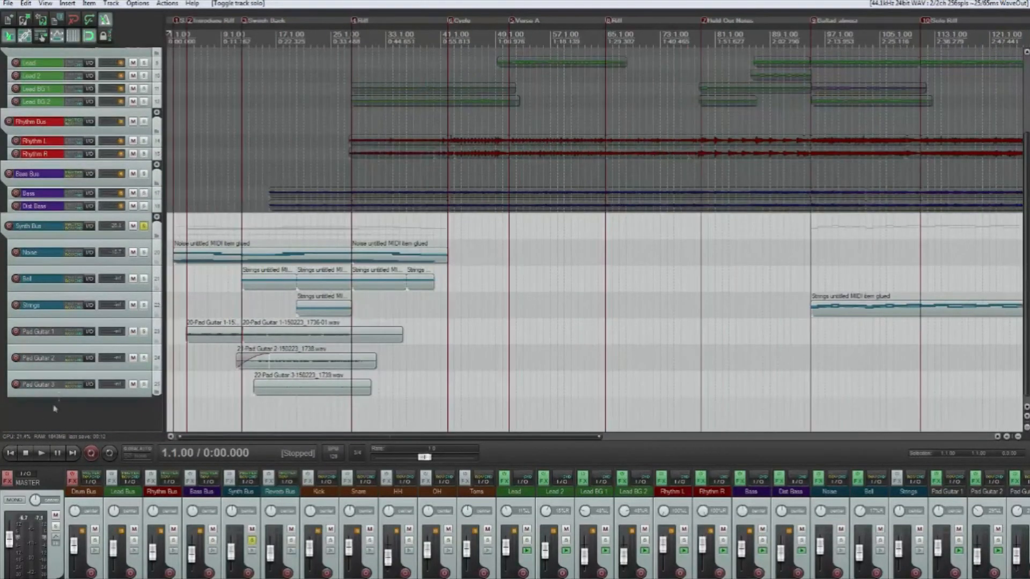
scroll(237, 239, up, 3)
scroll(236, 240, up, 3)
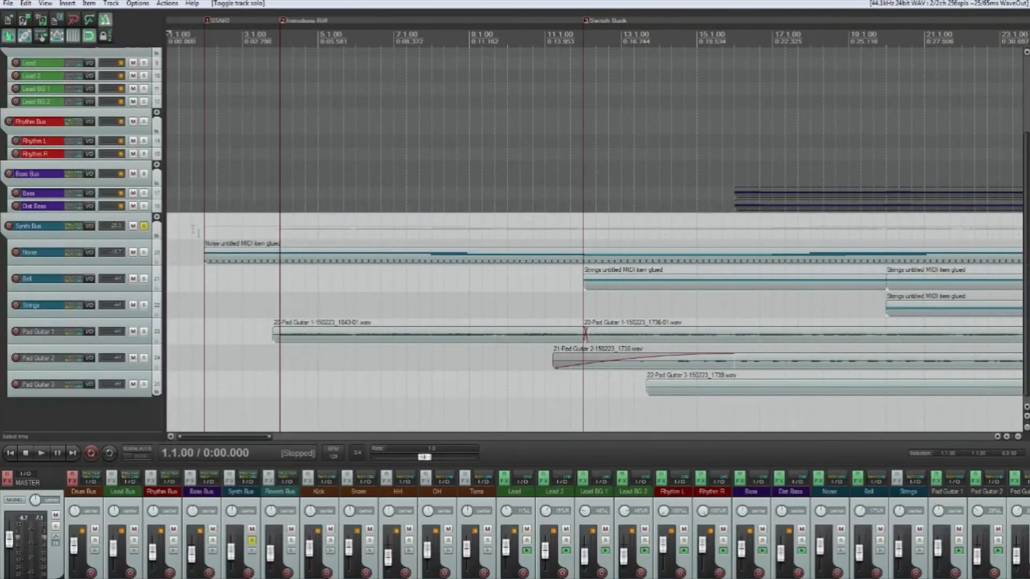
key(space)
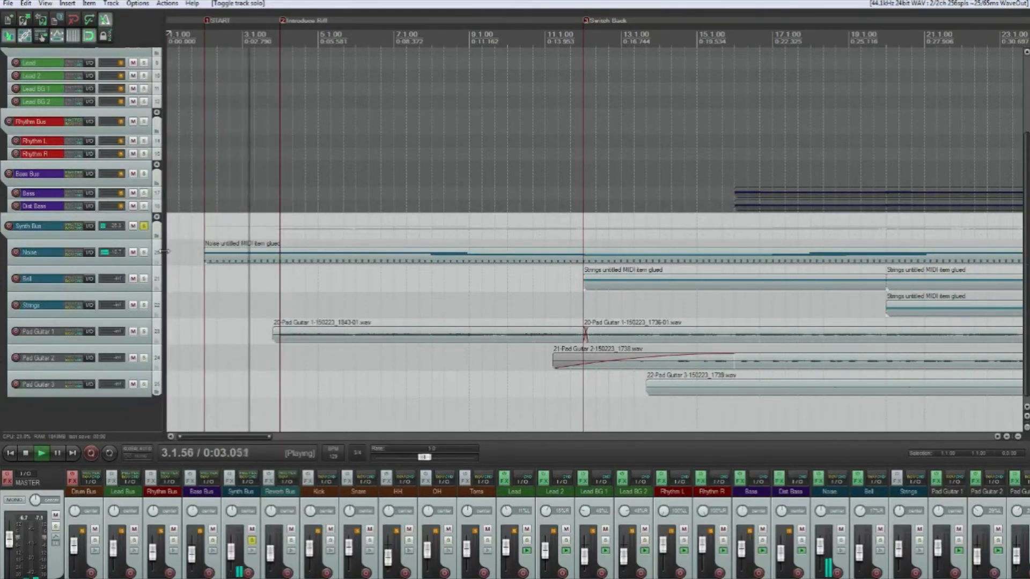
key(space)
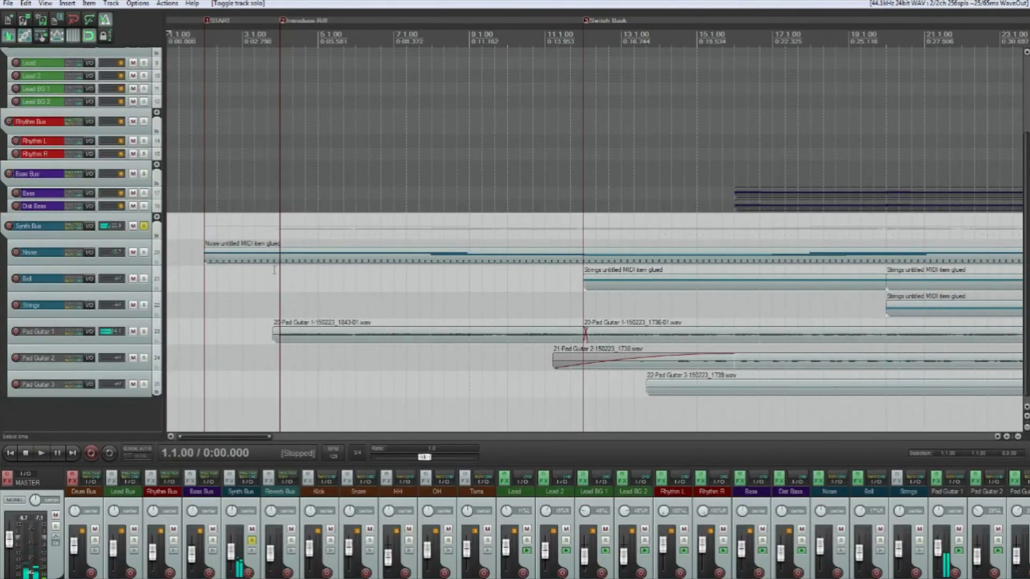
Step: Place the edit cursor at bar 4, open the Noise track's Kontakt 5 instrument, examine its loaded patches, and close it
click(279, 278)
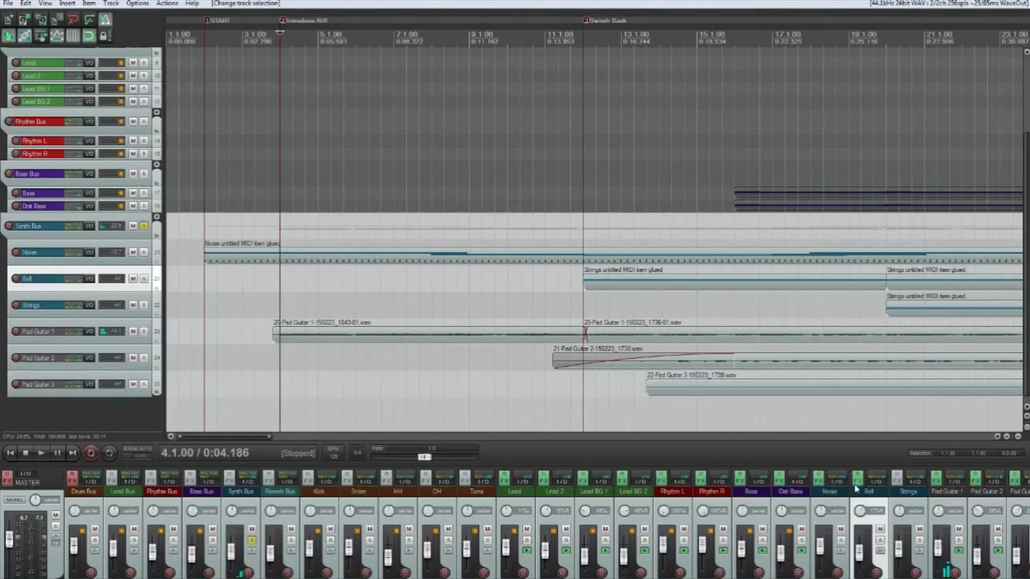
right_click(818, 477)
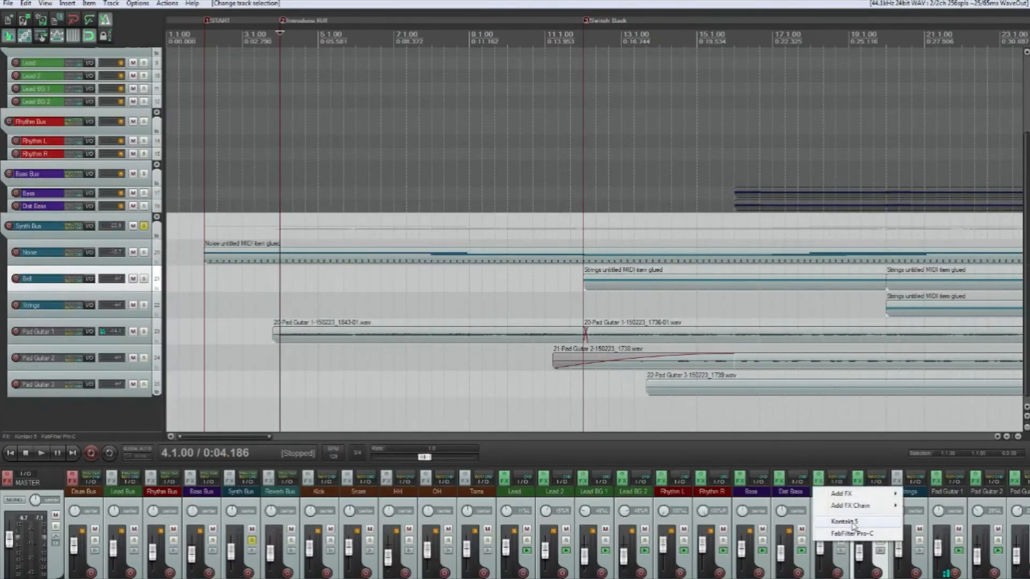
click(852, 524)
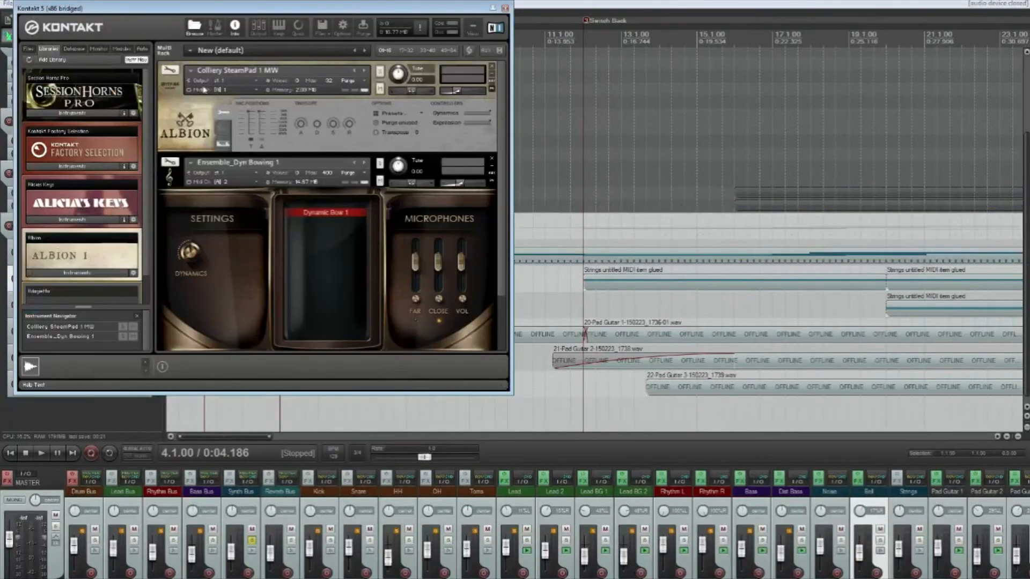
click(505, 9)
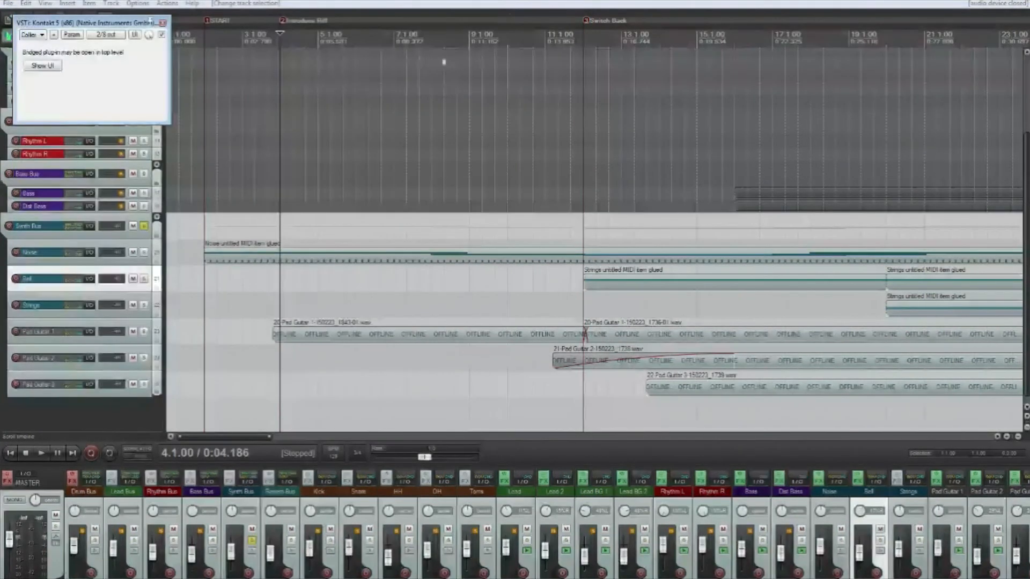
click(162, 23)
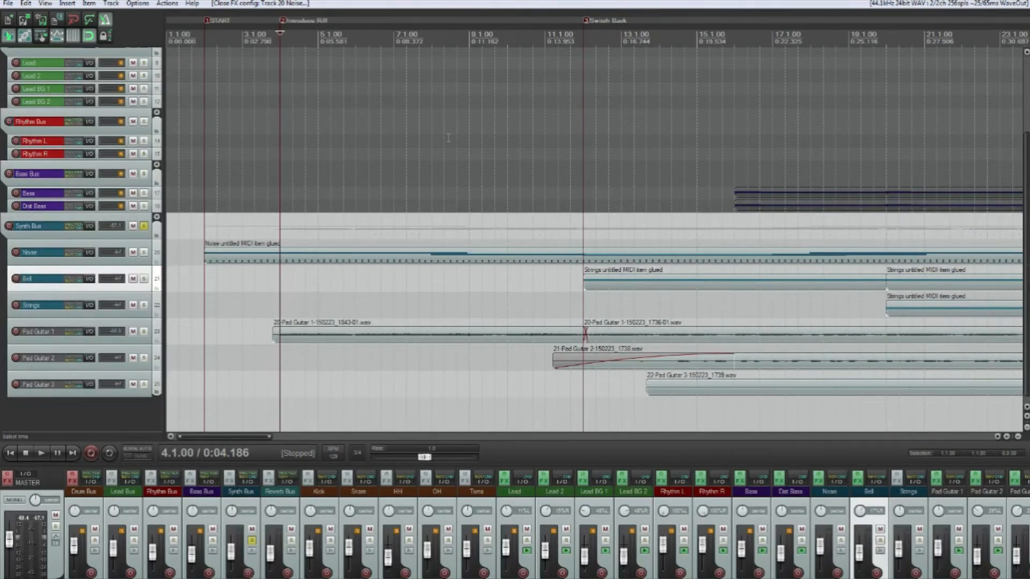
Step: Play the soloed synth and pad guitar tracks from bar 11.3, just before the first Bell item
key(minus)
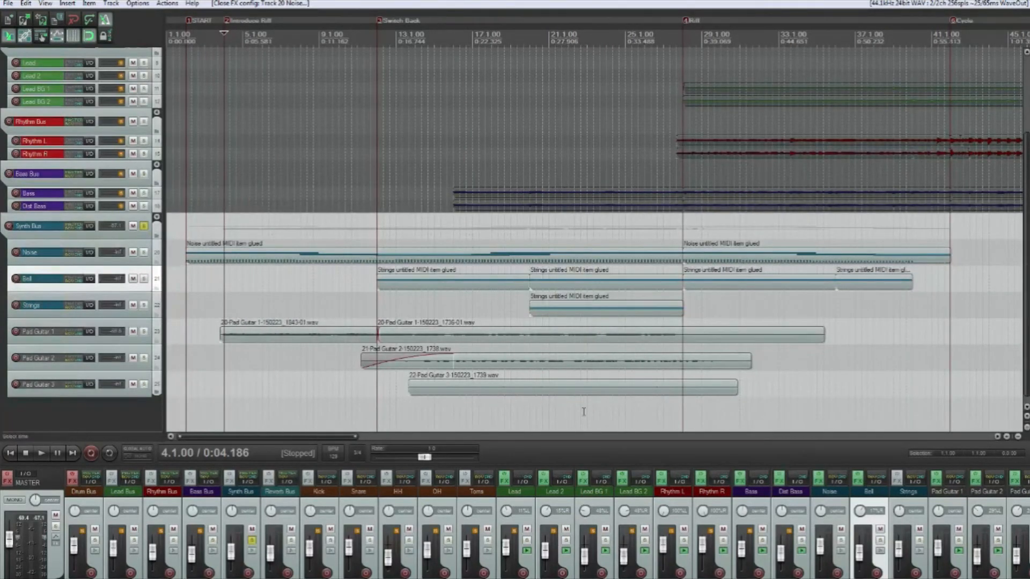
click(372, 35)
key(space)
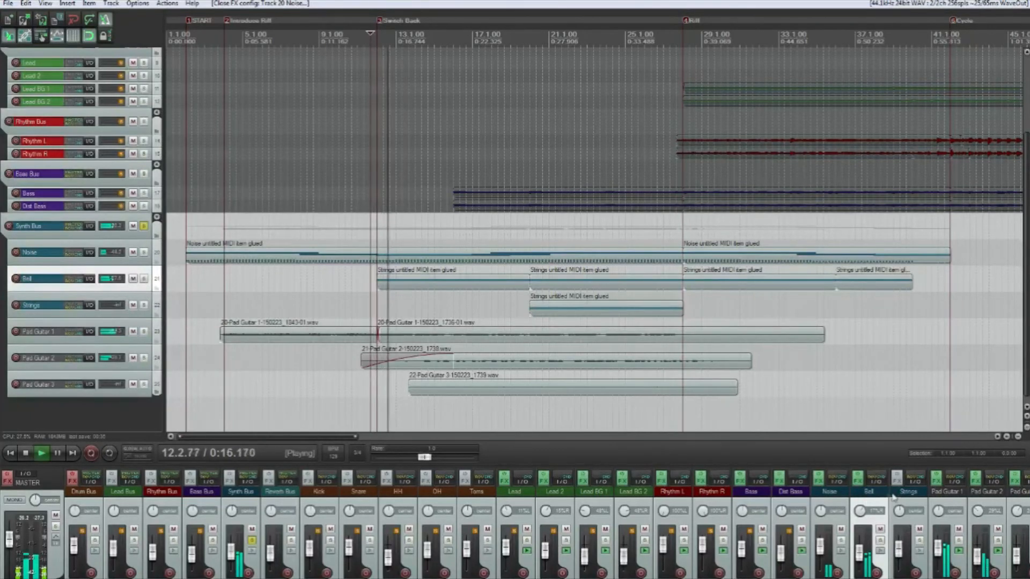
Step: Open the Bell track's Reaktor5 instrument, stop playback, examine the Mikro Prism Requiem Bells preset, and close it
right_click(865, 496)
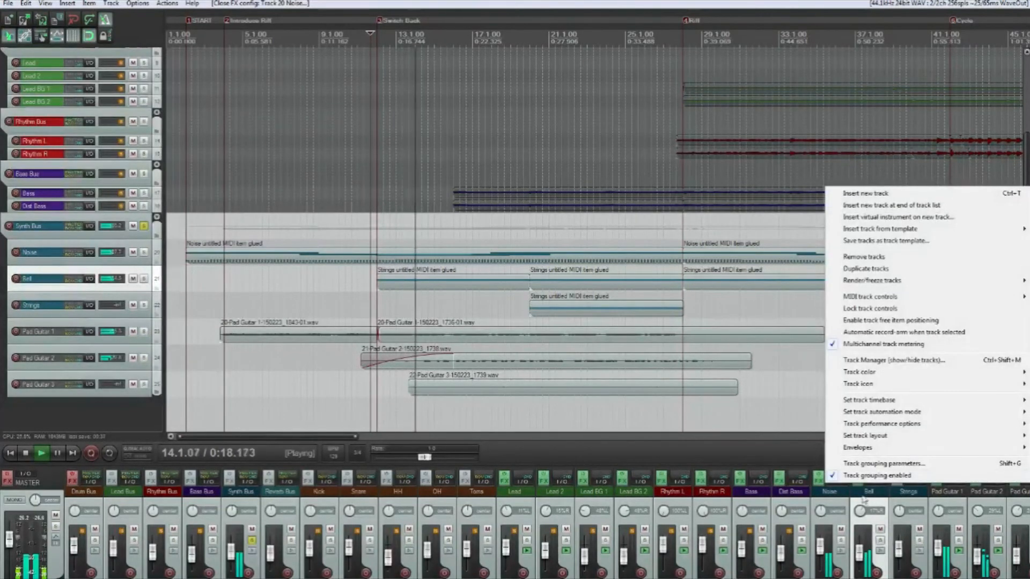
click(864, 500)
right_click(853, 484)
click(881, 521)
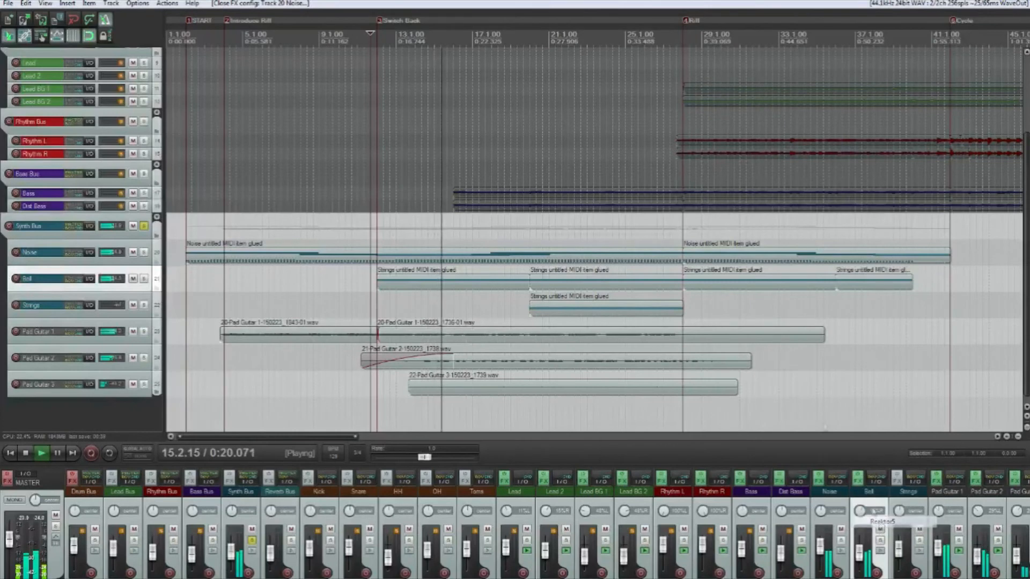
key(space)
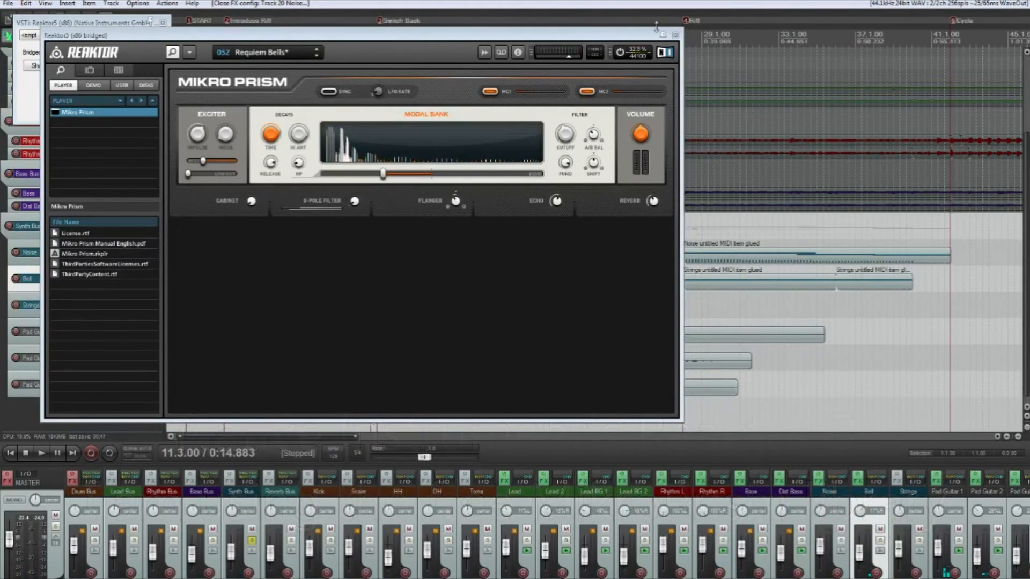
click(675, 34)
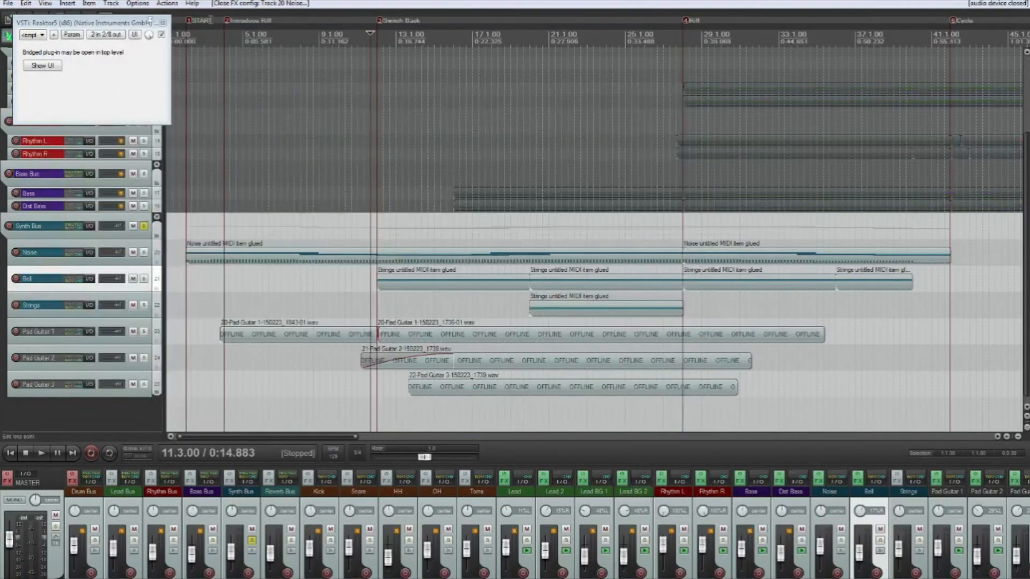
click(162, 23)
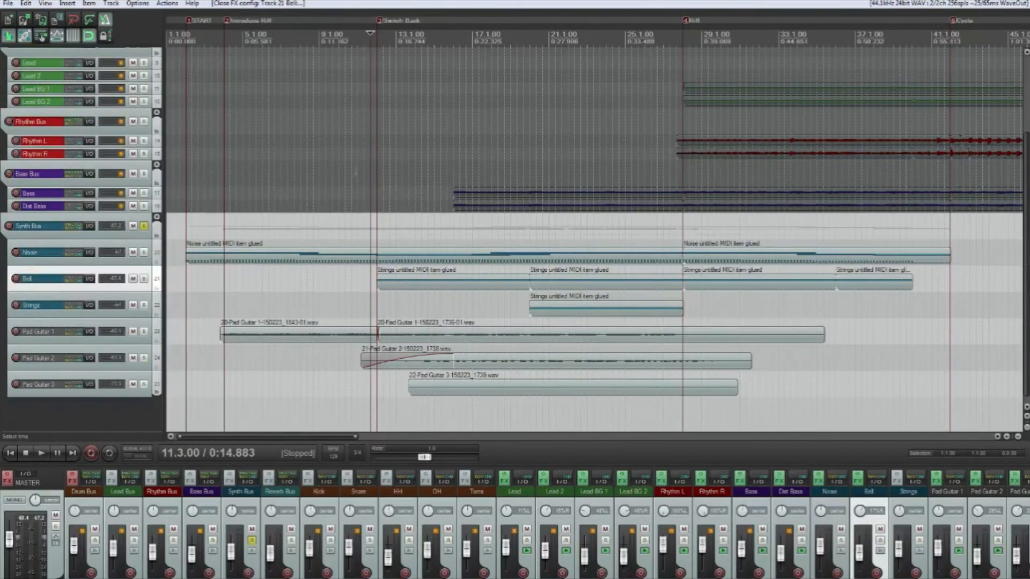
Step: Place the edit cursor at bar 20, open the Strings track's routing, examine its MIDI send to the Noise track, and close it
click(531, 40)
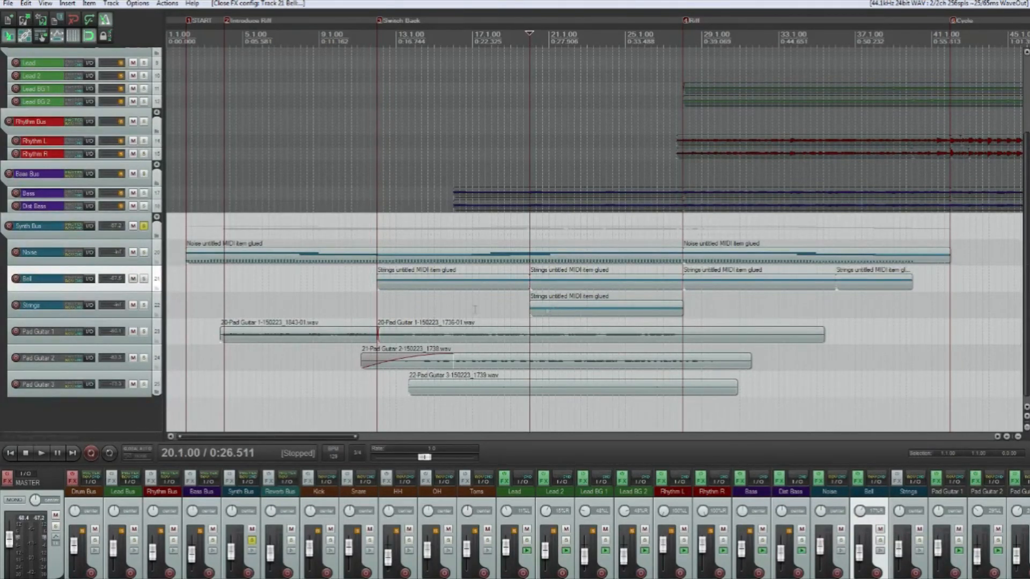
mouse_move(91, 310)
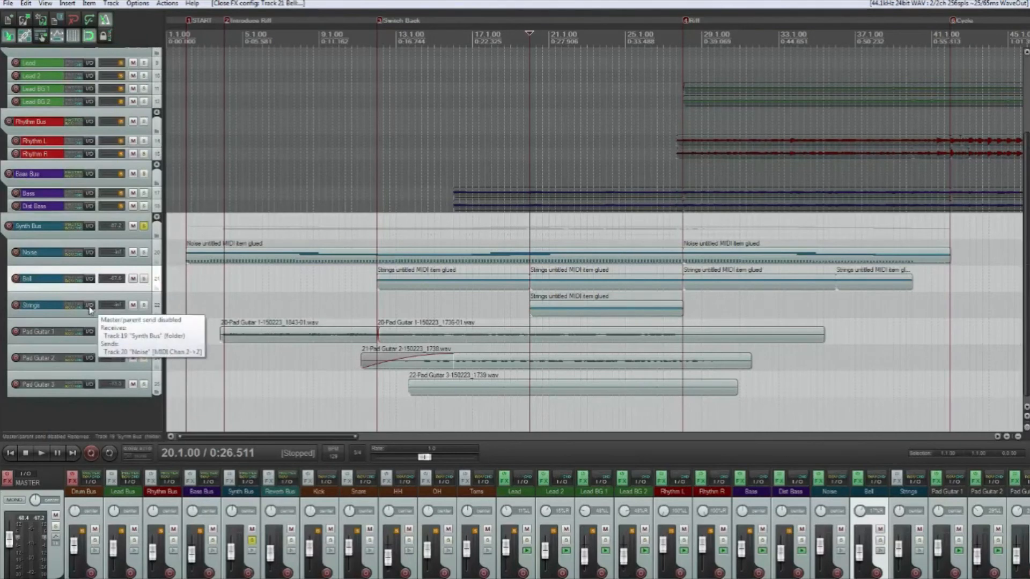
click(90, 306)
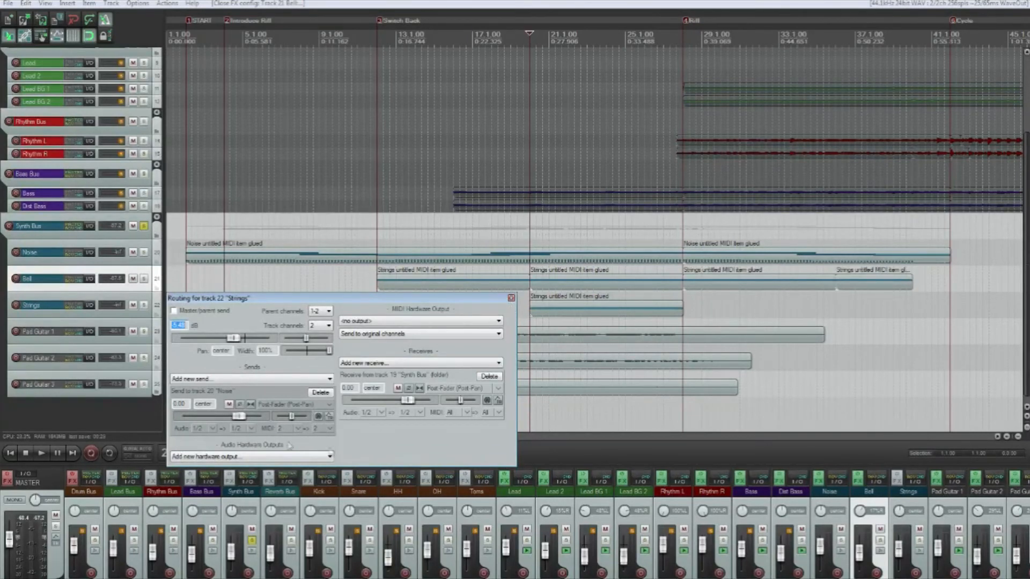
click(510, 298)
Step: Open the Strings MIDI item at bar 20, examine its notes filtered by channel 1, channel 2 and all channels, and close the editor
double_click(574, 310)
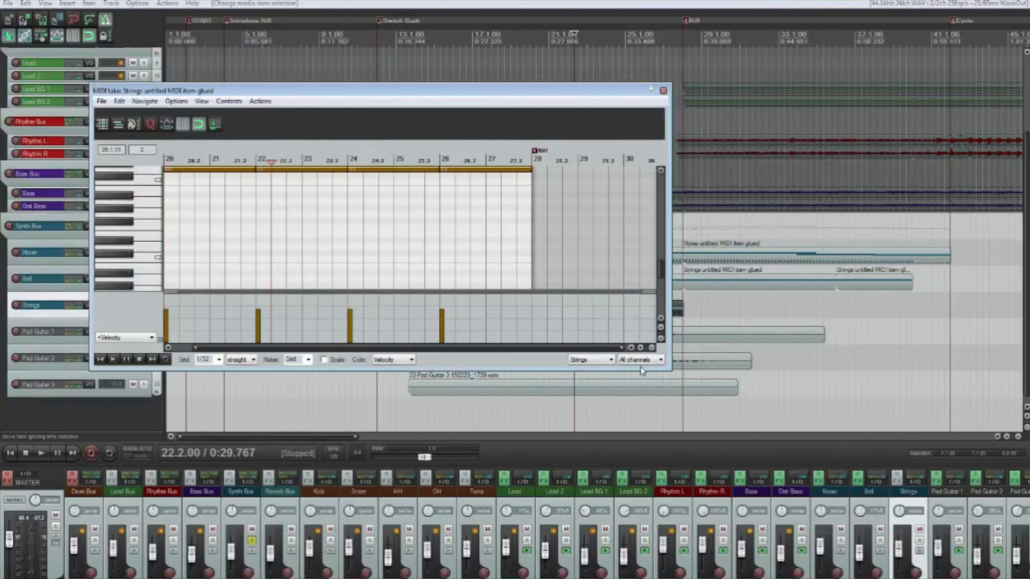
scroll(299, 207, down, 2)
scroll(300, 207, up, 1)
scroll(639, 362, down, 2)
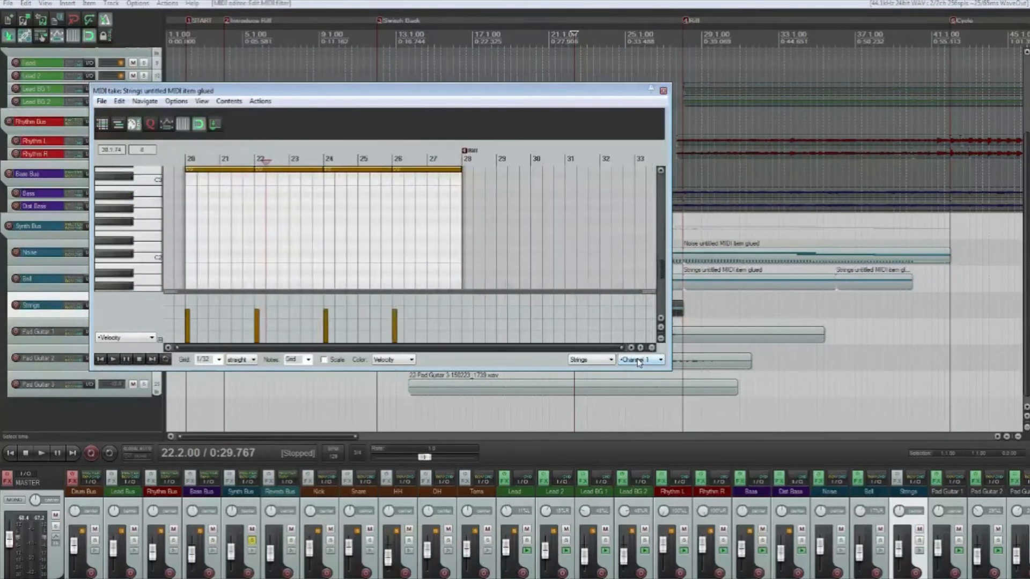
scroll(207, 241, up, 2)
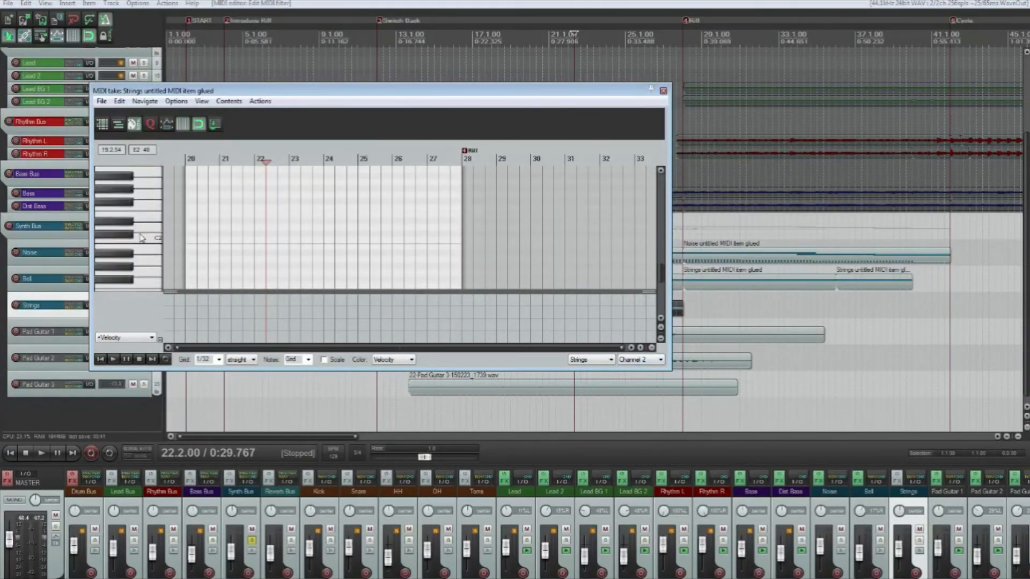
scroll(639, 362, up, 2)
scroll(154, 247, up, 7)
scroll(154, 247, up, 6)
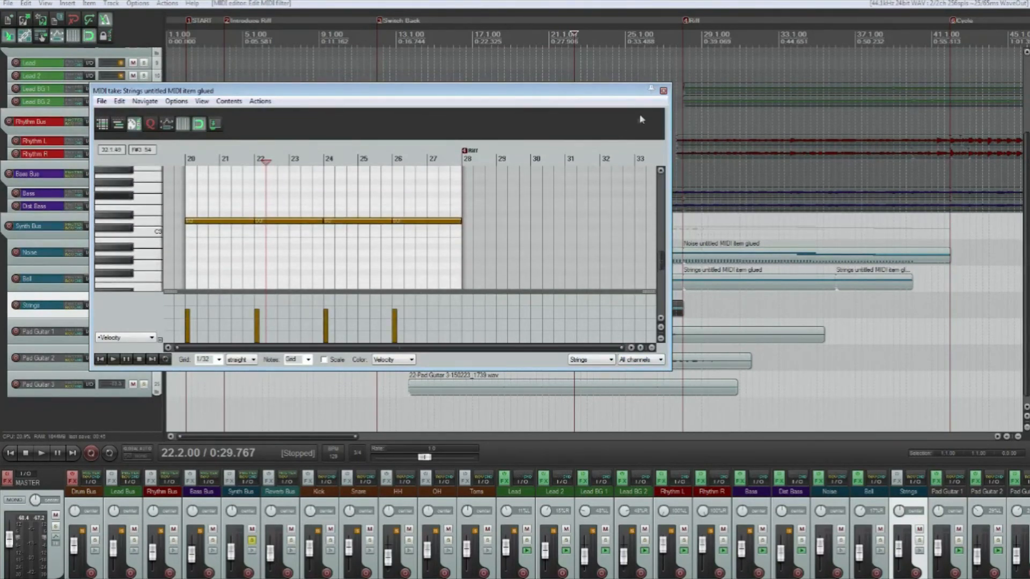
click(663, 90)
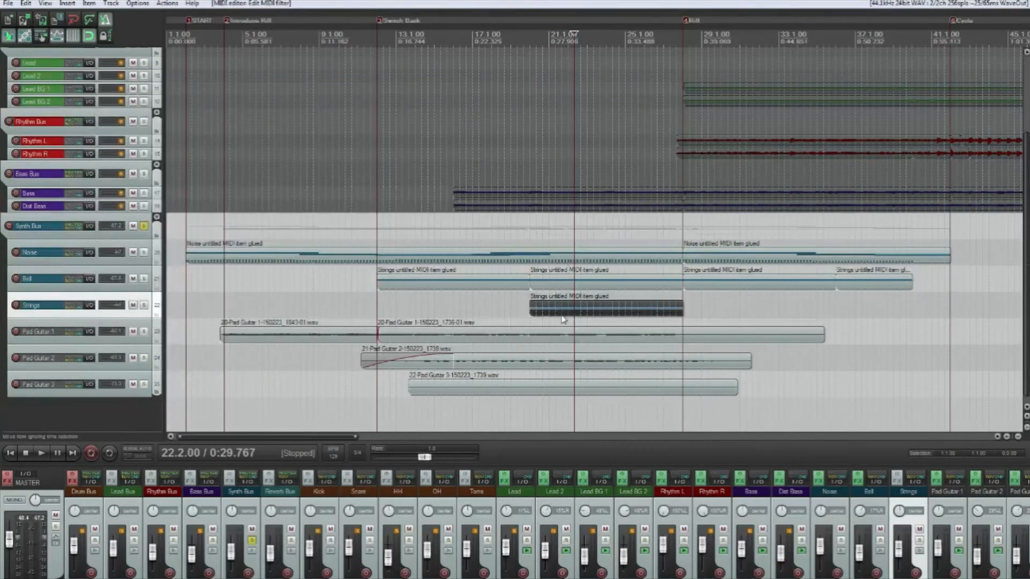
Step: Open the Noise track's Kontakt 5 instrument, examine the Colliery SteamPad and Ensemble_Dyn Bowing patches, and close it
right_click(820, 479)
click(846, 521)
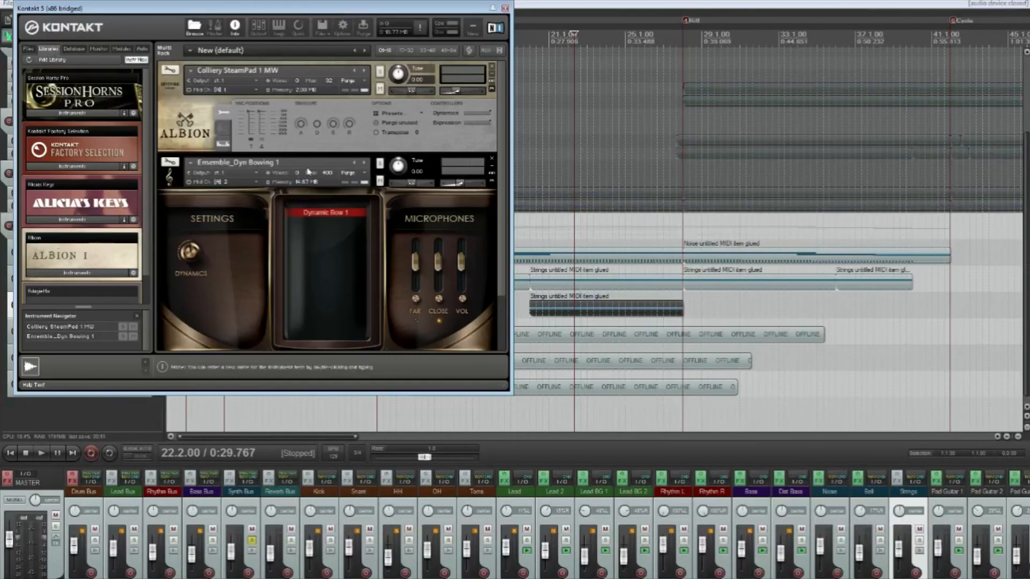
scroll(224, 184, up, 1)
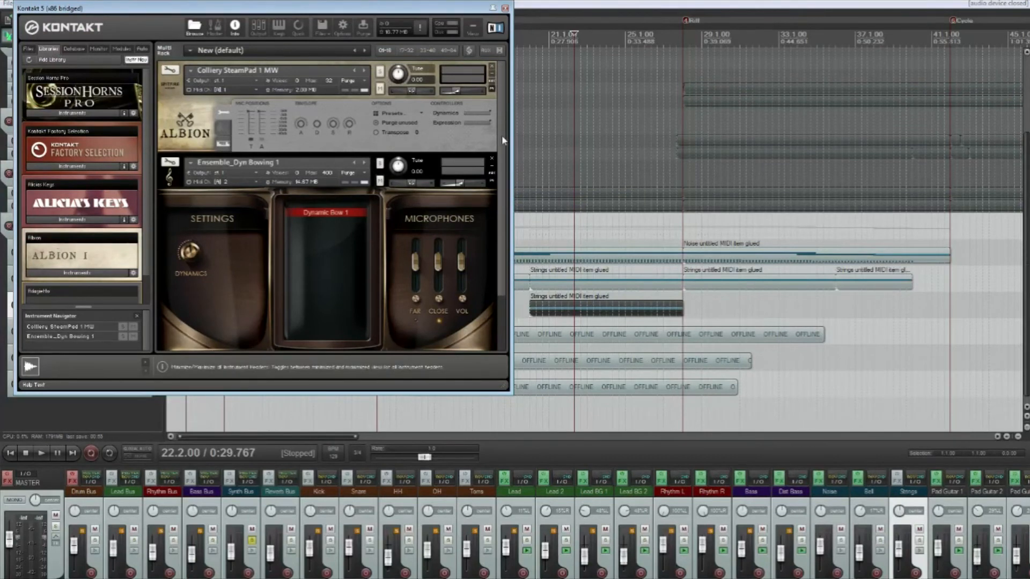
drag(503, 140, 503, 201)
click(505, 8)
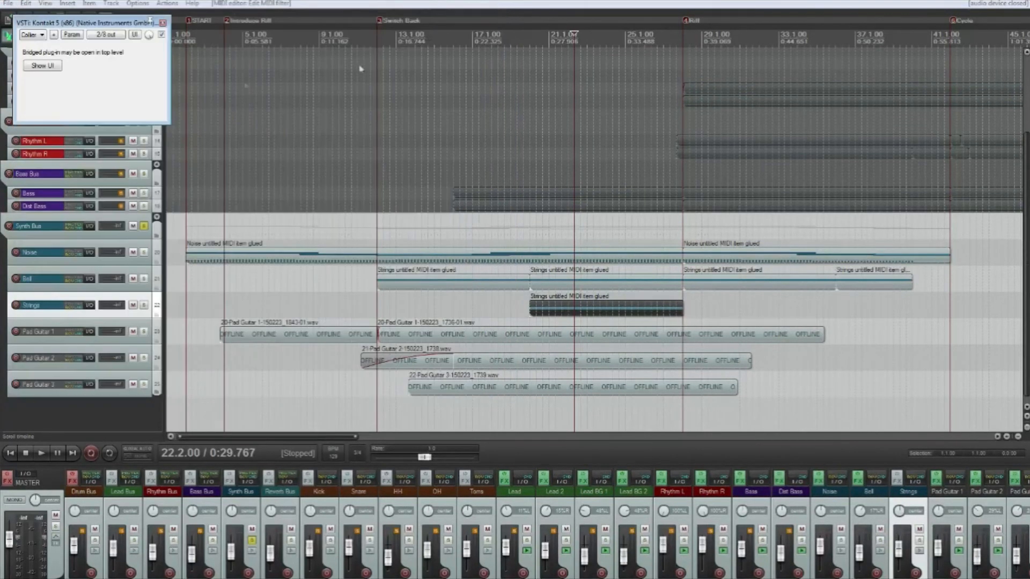
click(162, 23)
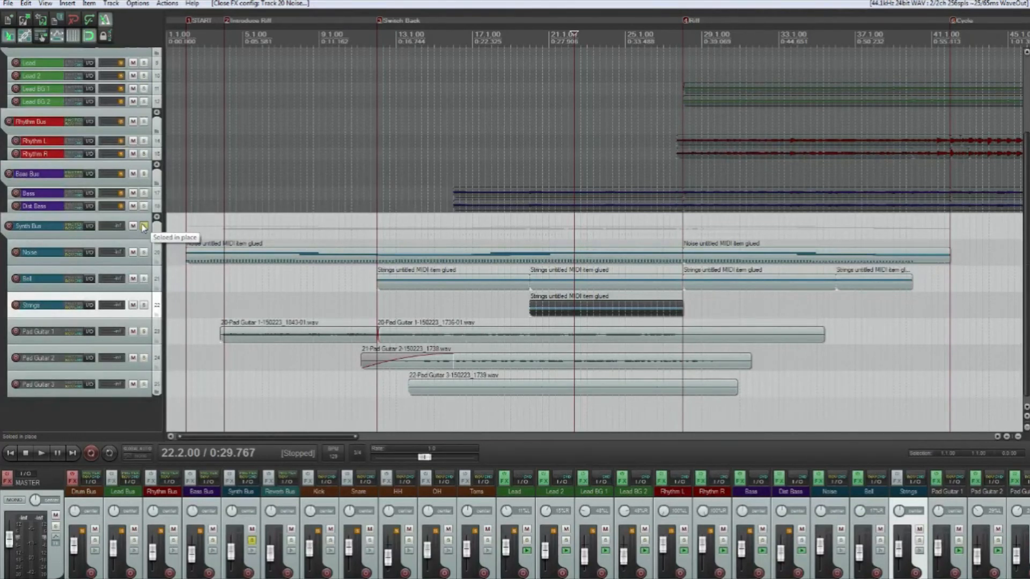
Step: Play the soloed synth tracks from bar 95, open the long Strings MIDI item starting there, and stop playback
click(618, 256)
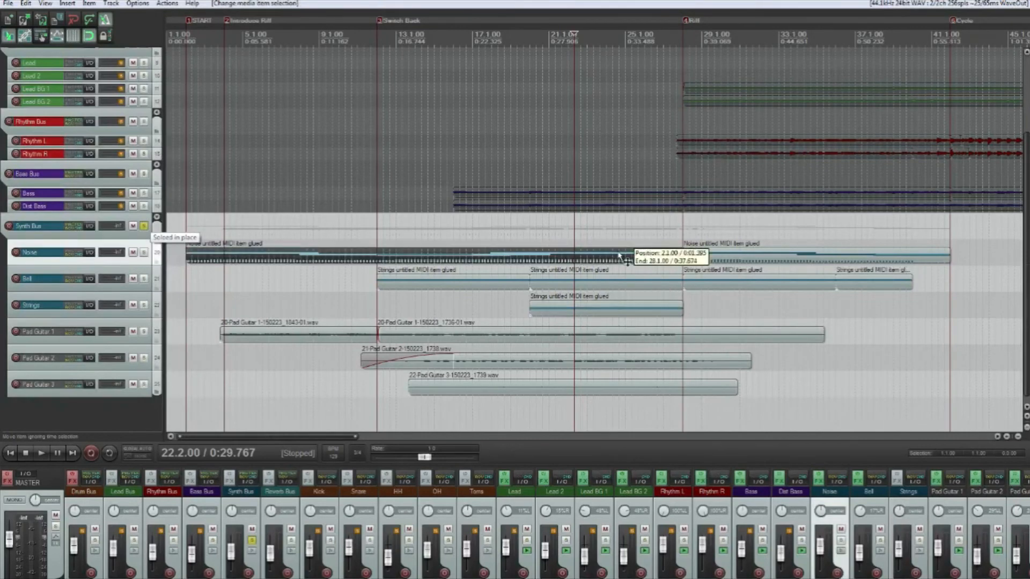
click(570, 313)
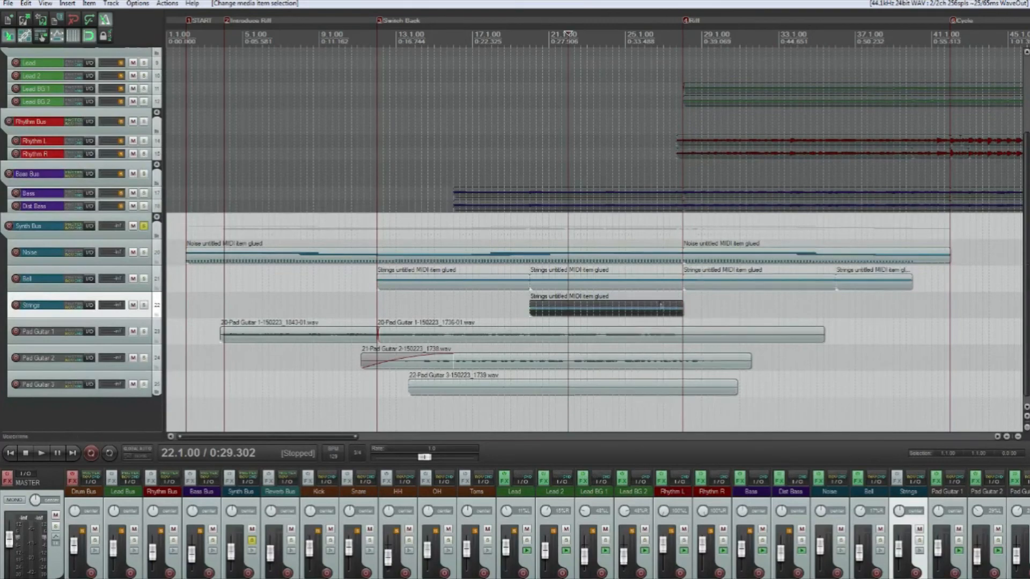
scroll(656, 301, down, 4)
click(620, 32)
key(space)
scroll(666, 227, up, 2)
scroll(555, 265, down, 4)
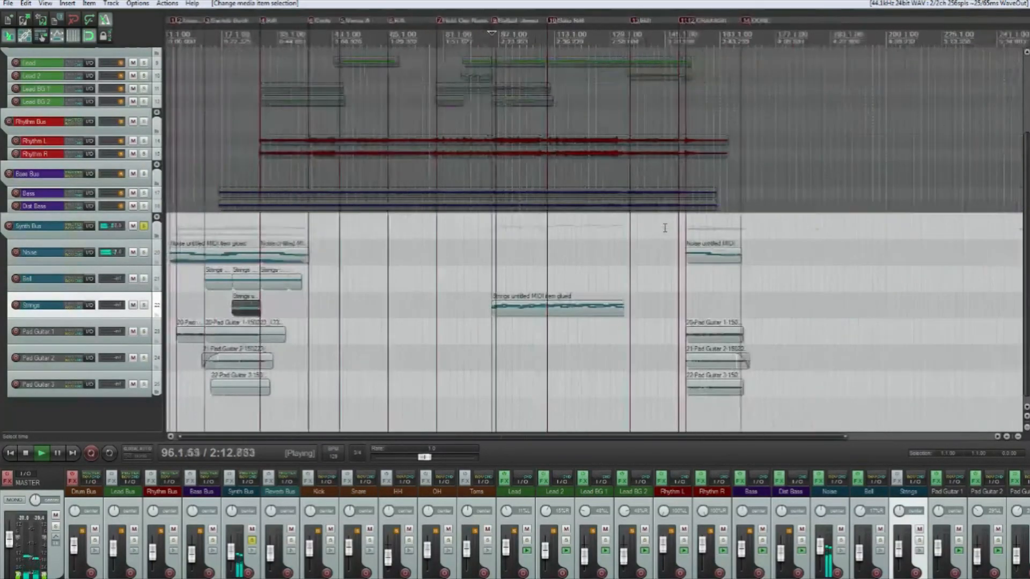
double_click(430, 308)
key(space)
scroll(453, 255, down, 3)
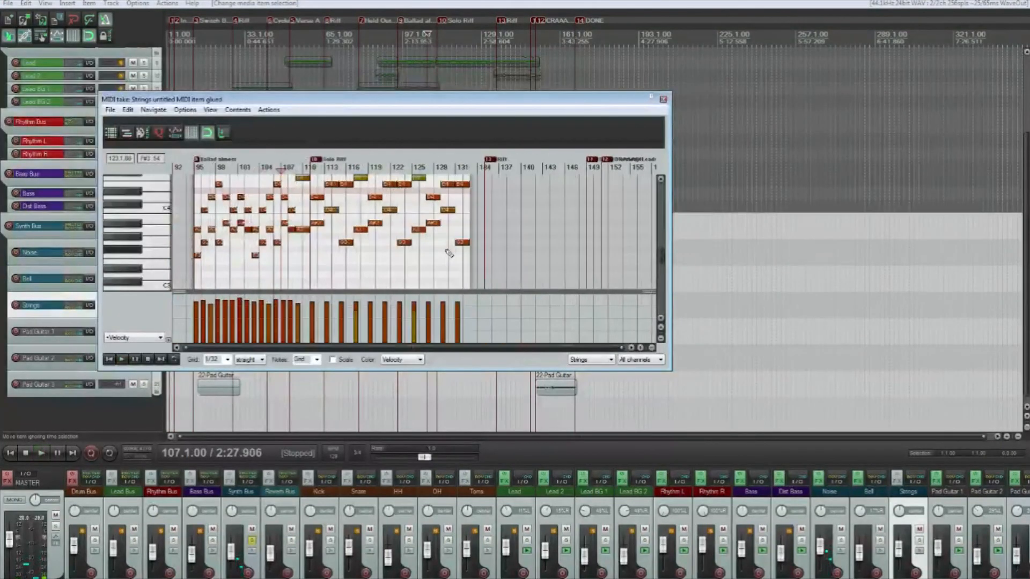
Step: Humanize all the notes of the long Strings MIDI item
key(ctrl+a)
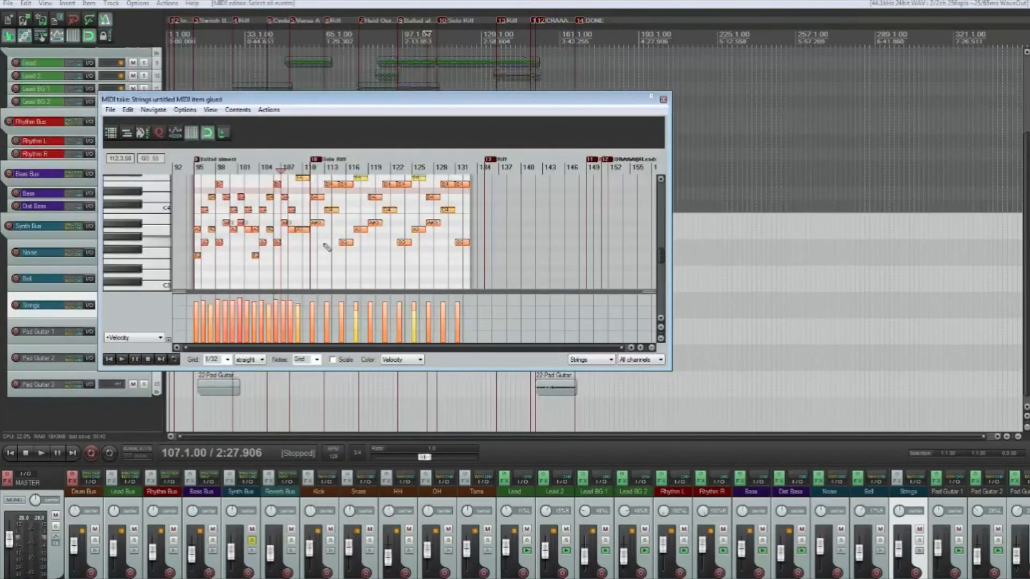
scroll(327, 247, up, 2)
click(129, 110)
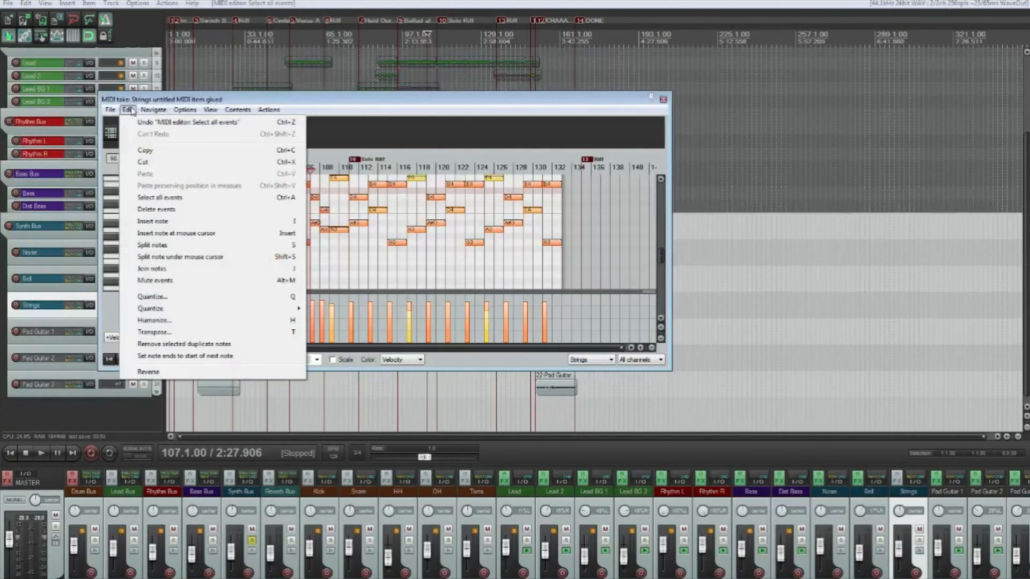
click(133, 109)
click(122, 112)
click(161, 320)
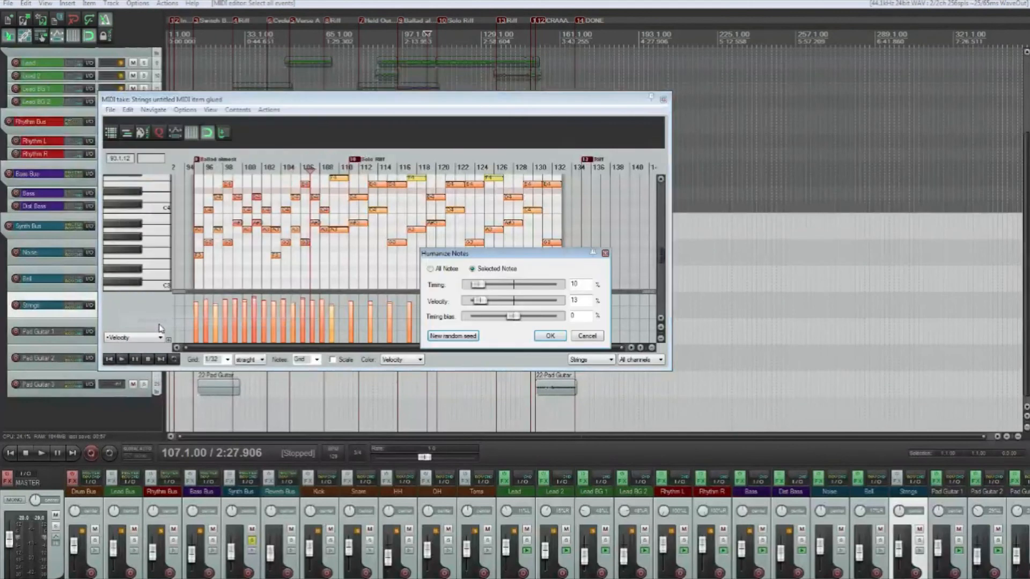
drag(479, 286, 511, 321)
click(548, 336)
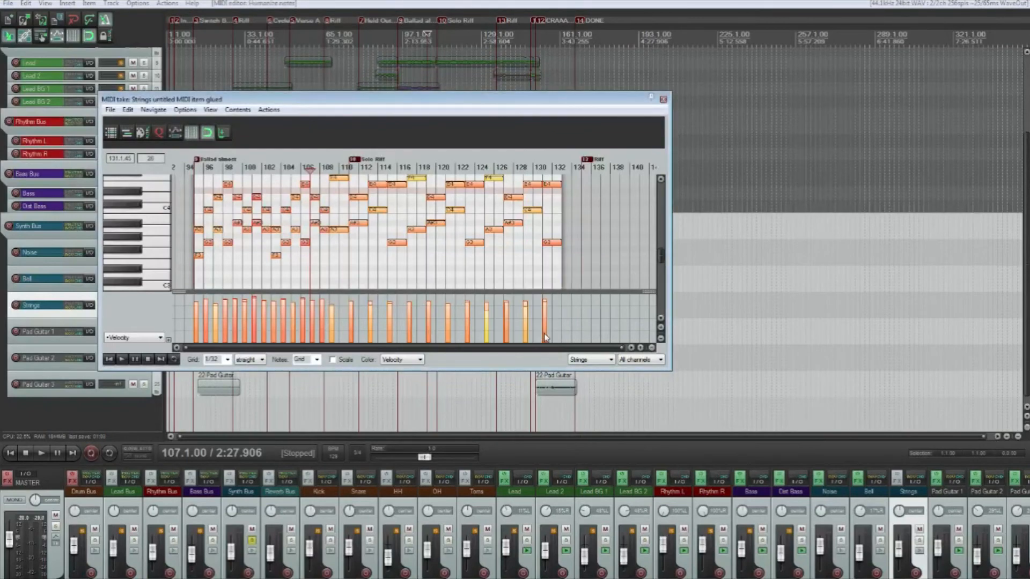
scroll(353, 245, up, 3)
scroll(353, 245, down, 2)
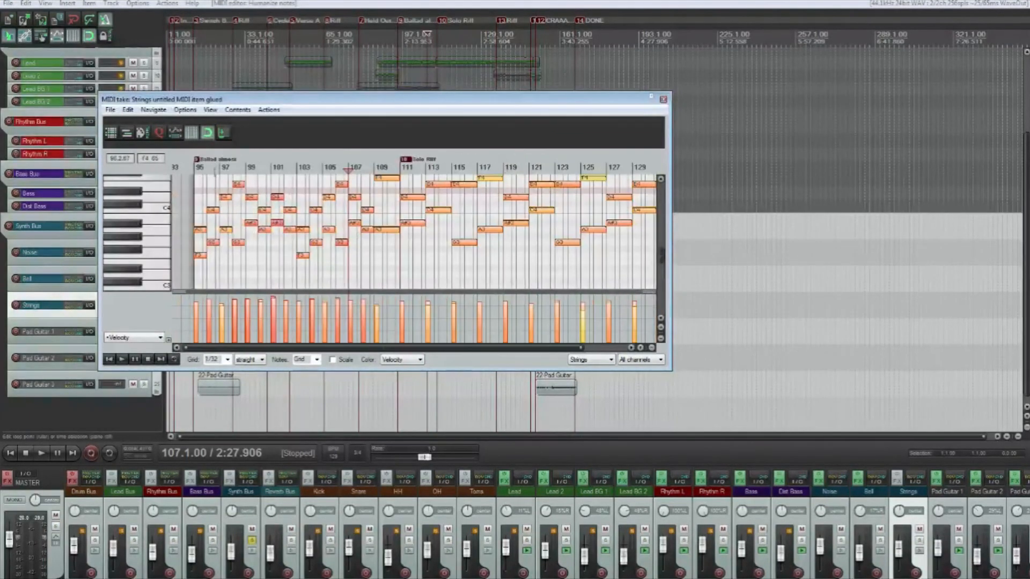
Step: Place the edit cursor at bar 95 and select the two Strings notes that start there
click(196, 172)
scroll(271, 203, up, 4)
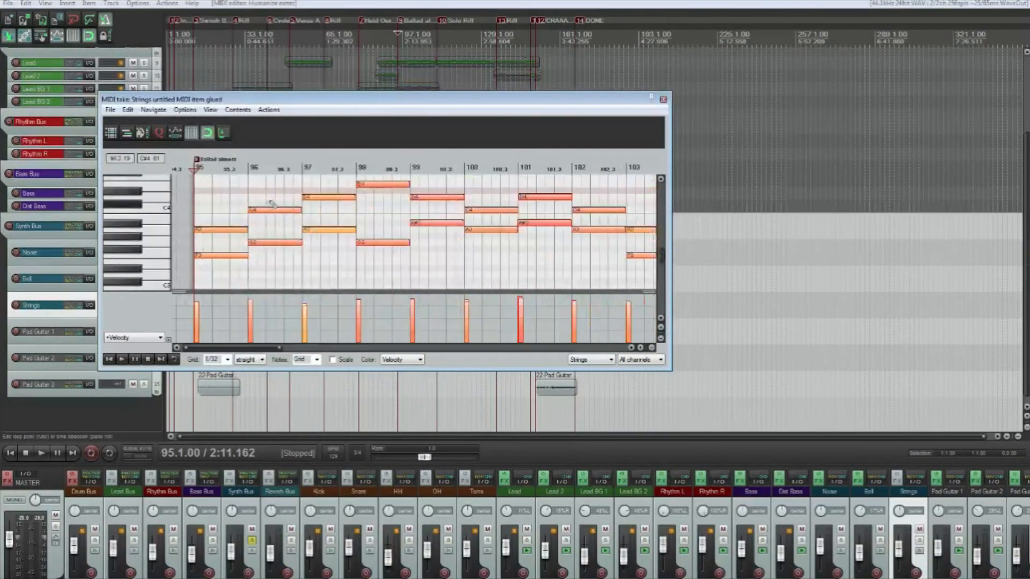
click(232, 230)
ctrl+click(240, 256)
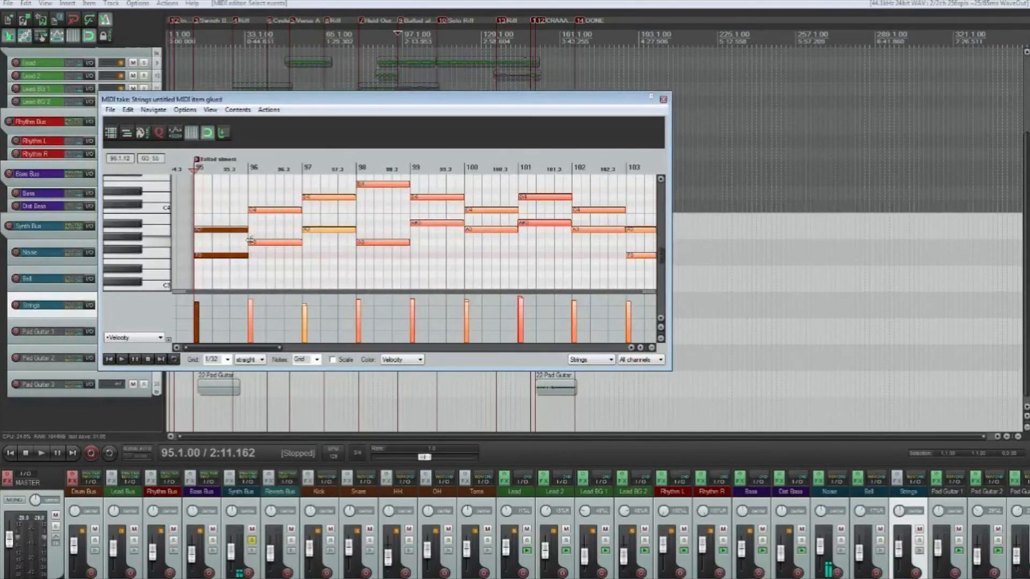
click(250, 242)
Step: Play the humanized Strings part from bar 95, close its MIDI editor, and stop playback
scroll(283, 233, up, 4)
key(space)
scroll(288, 230, down, 3)
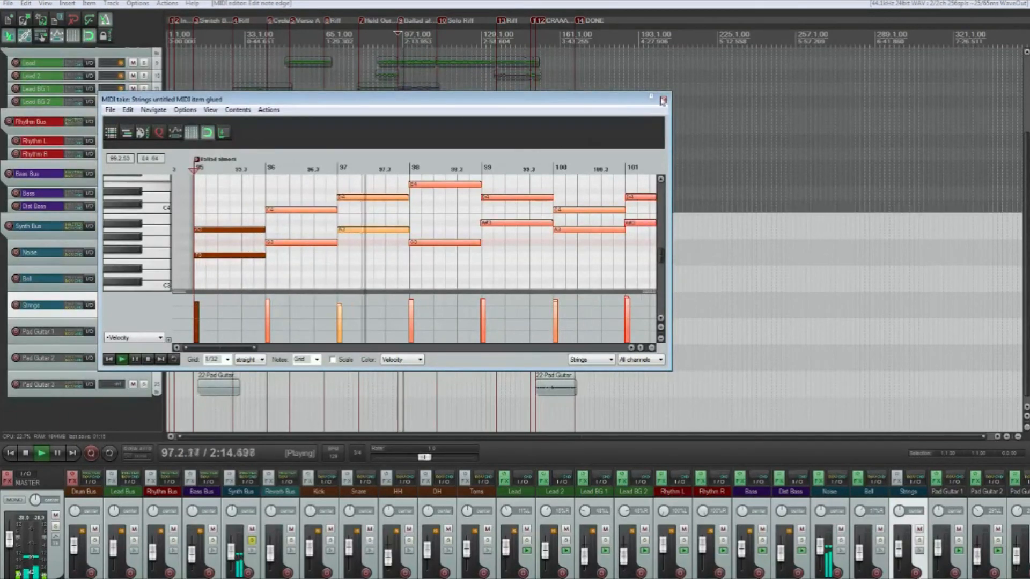
click(663, 100)
key(space)
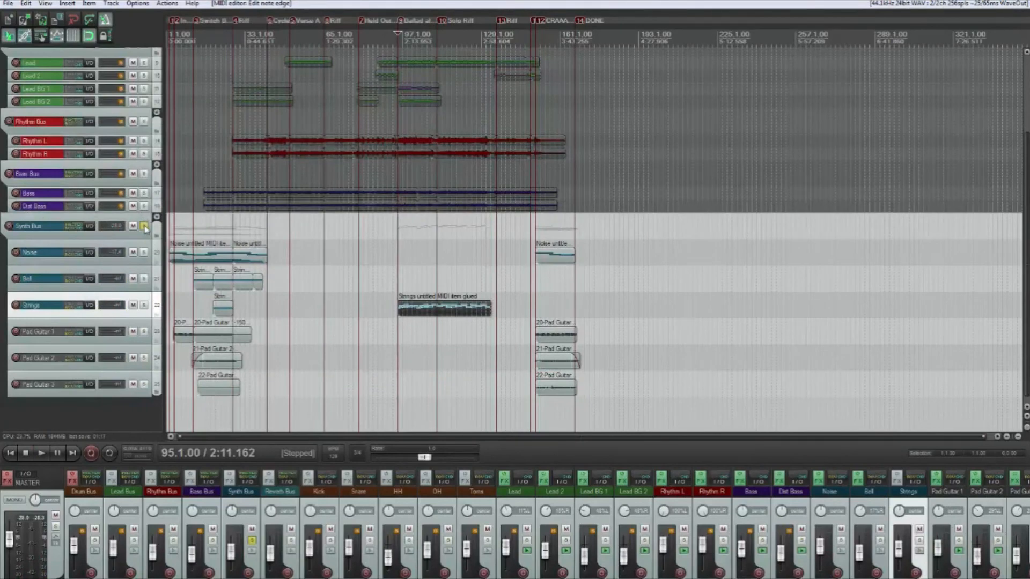
Step: Select the Pad Guitar 1 track and play the soloed synth tracks from bar 4, near its first item
click(160, 334)
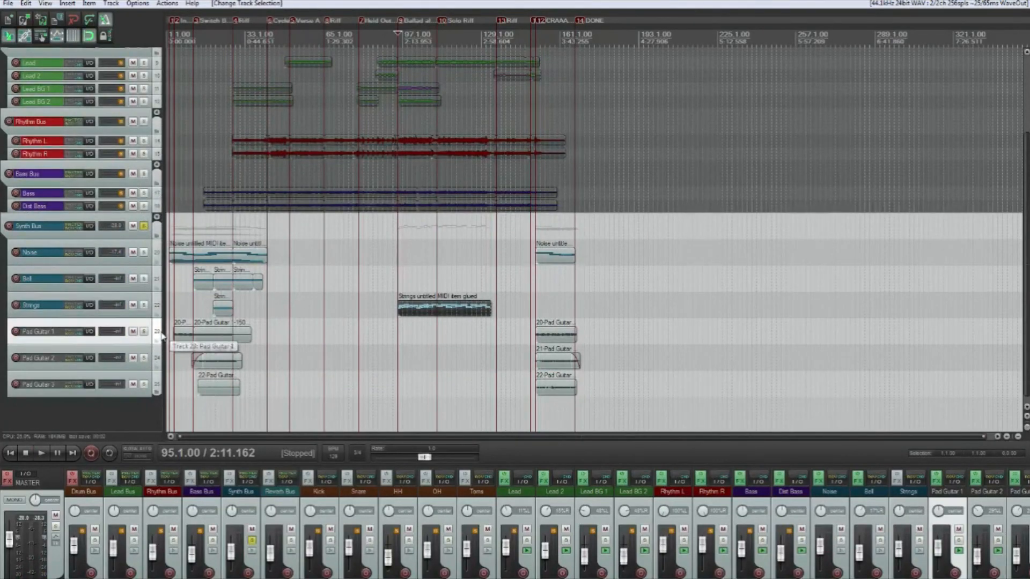
scroll(260, 257, up, 5)
scroll(260, 257, down, 3)
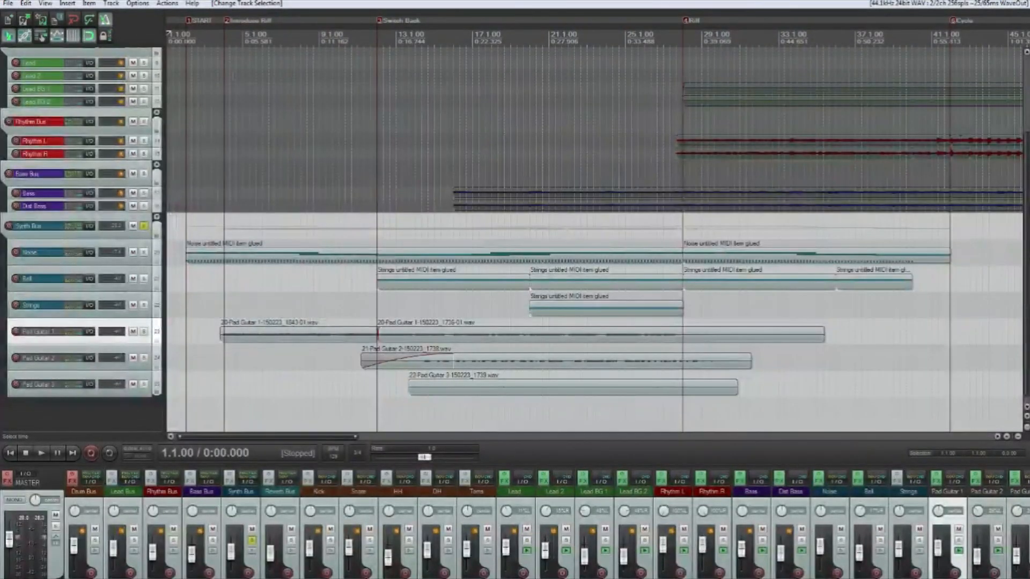
click(223, 41)
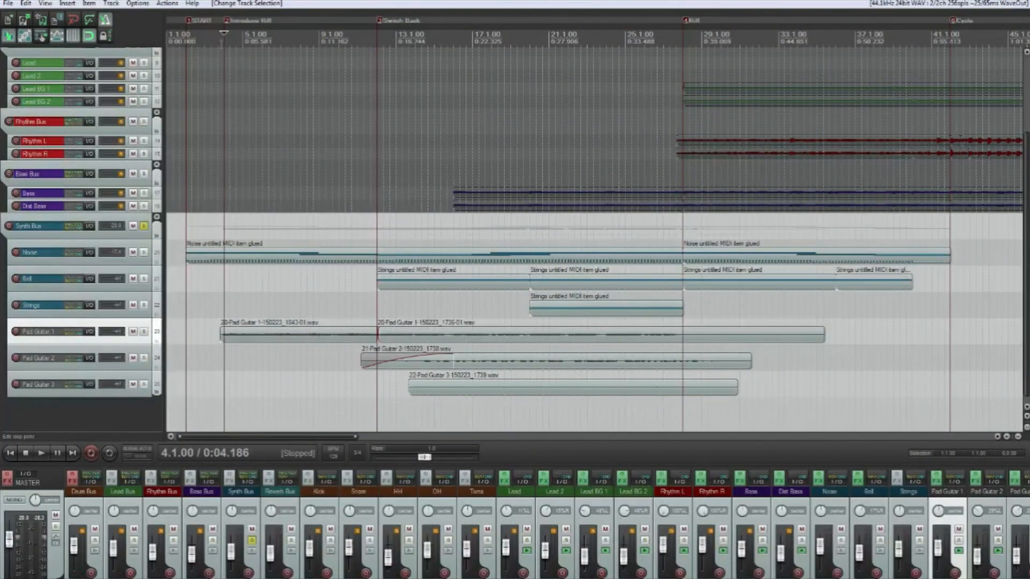
key(space)
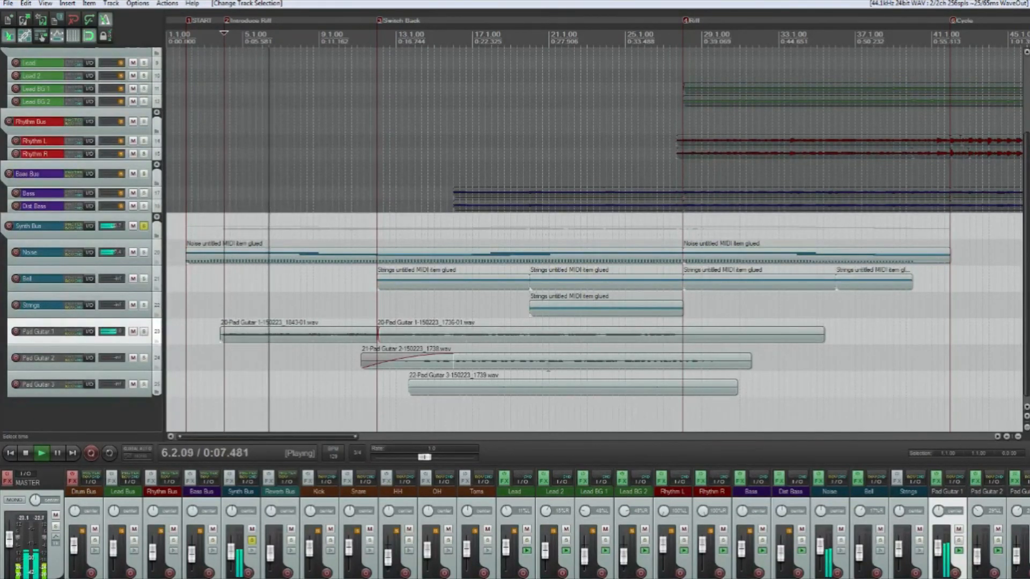
key(space)
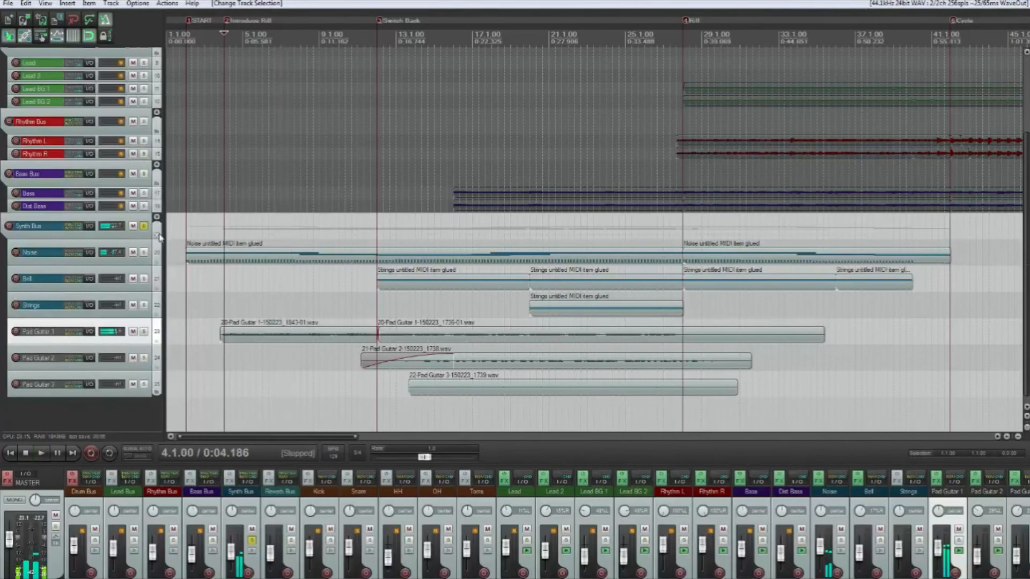
Step: Set the color of the tracks from Noise through Pad Guitar 3 to blue, Red 22, Green 129, Blue 169
click(156, 254)
shift+click(153, 382)
right_click(158, 381)
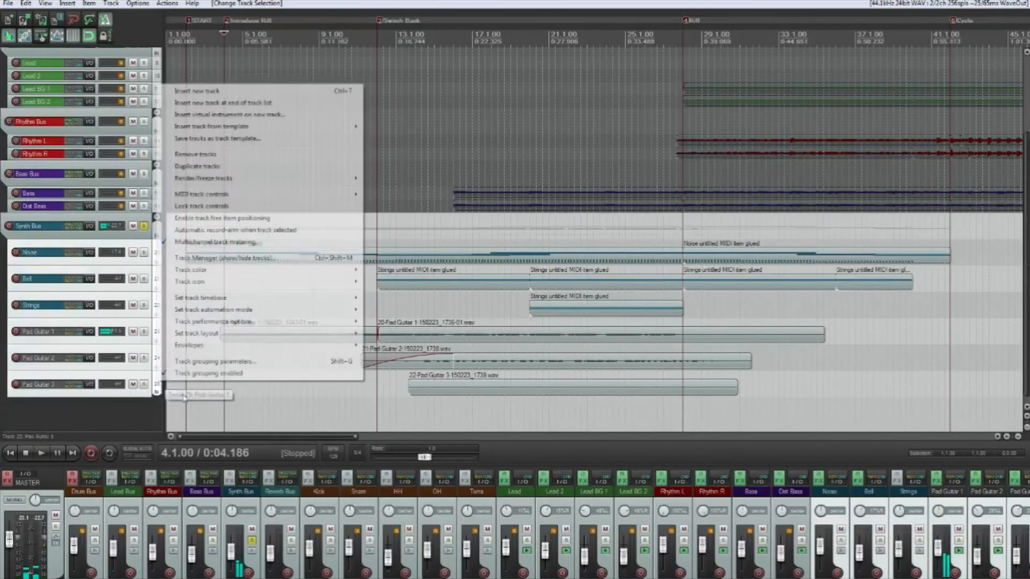
mouse_move(250, 178)
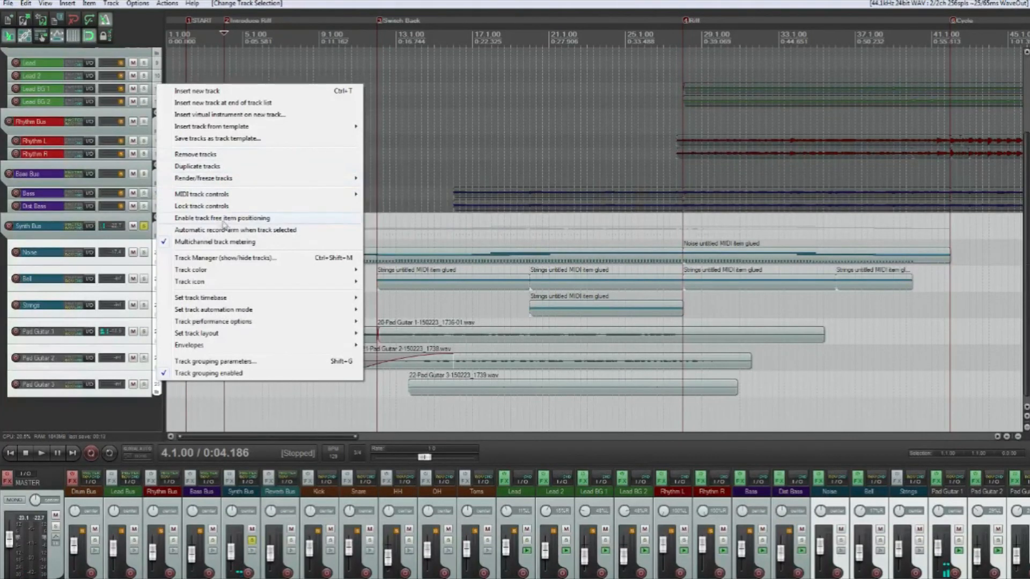
mouse_move(207, 271)
click(419, 269)
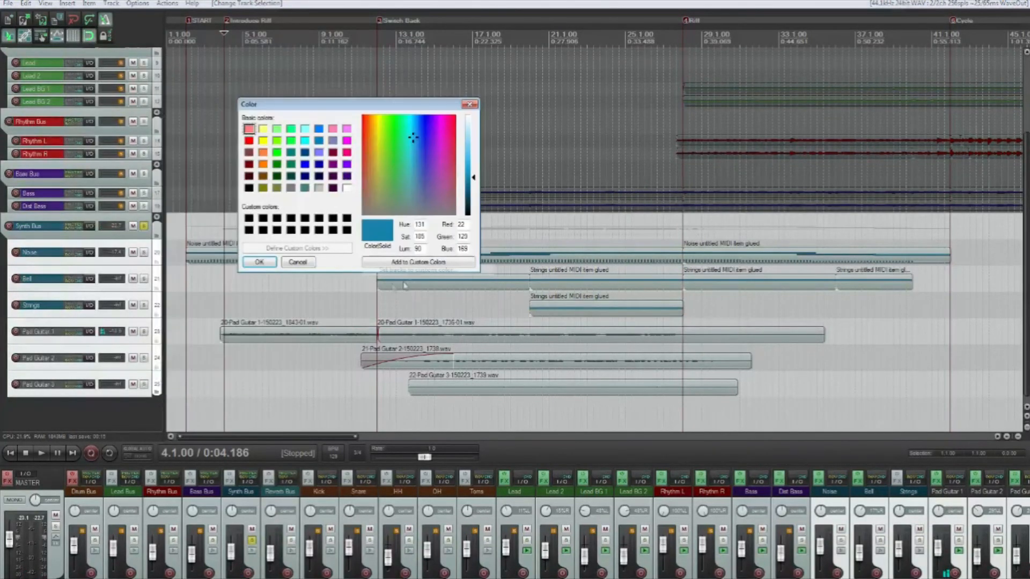
click(259, 263)
Step: Unsolo the Synth Bus and compact the view of the tracks in its folder
click(144, 226)
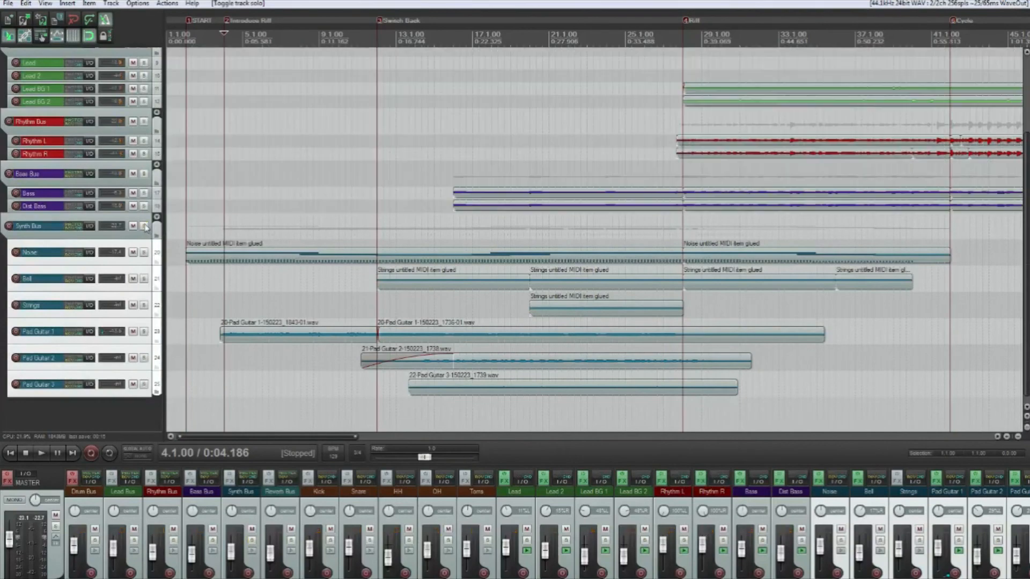
scroll(149, 224, up, 4)
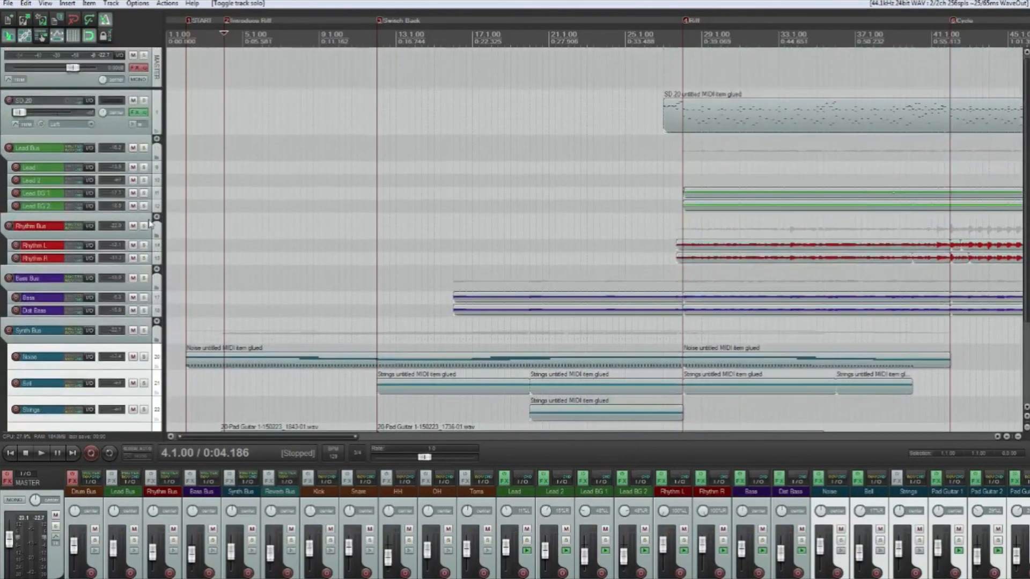
scroll(279, 190, down, 5)
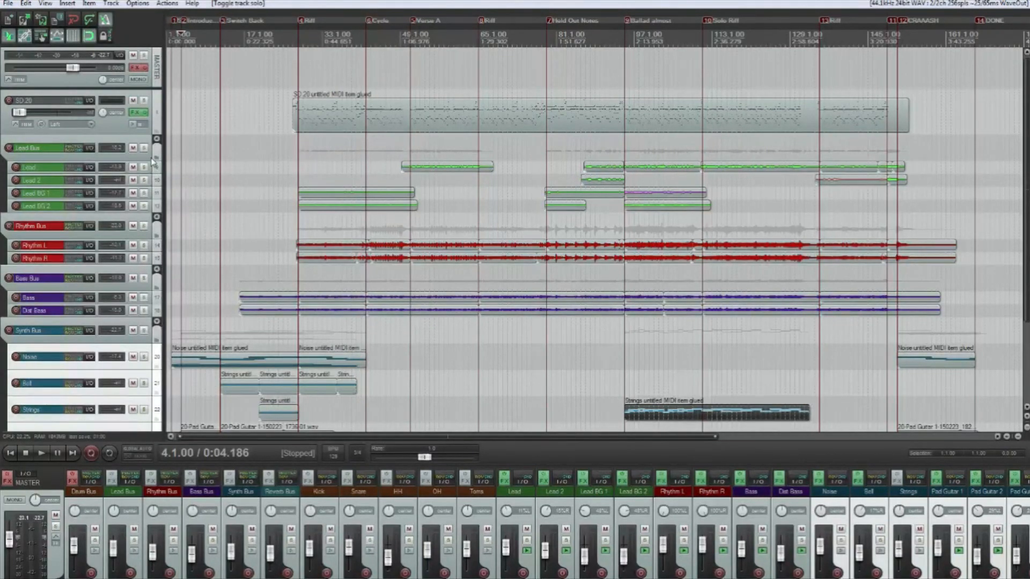
click(157, 329)
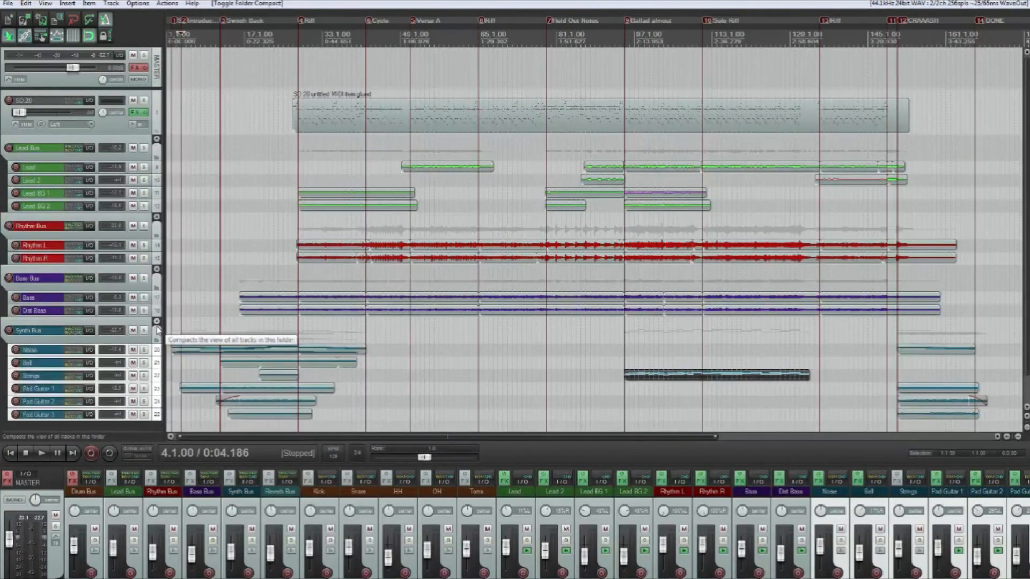